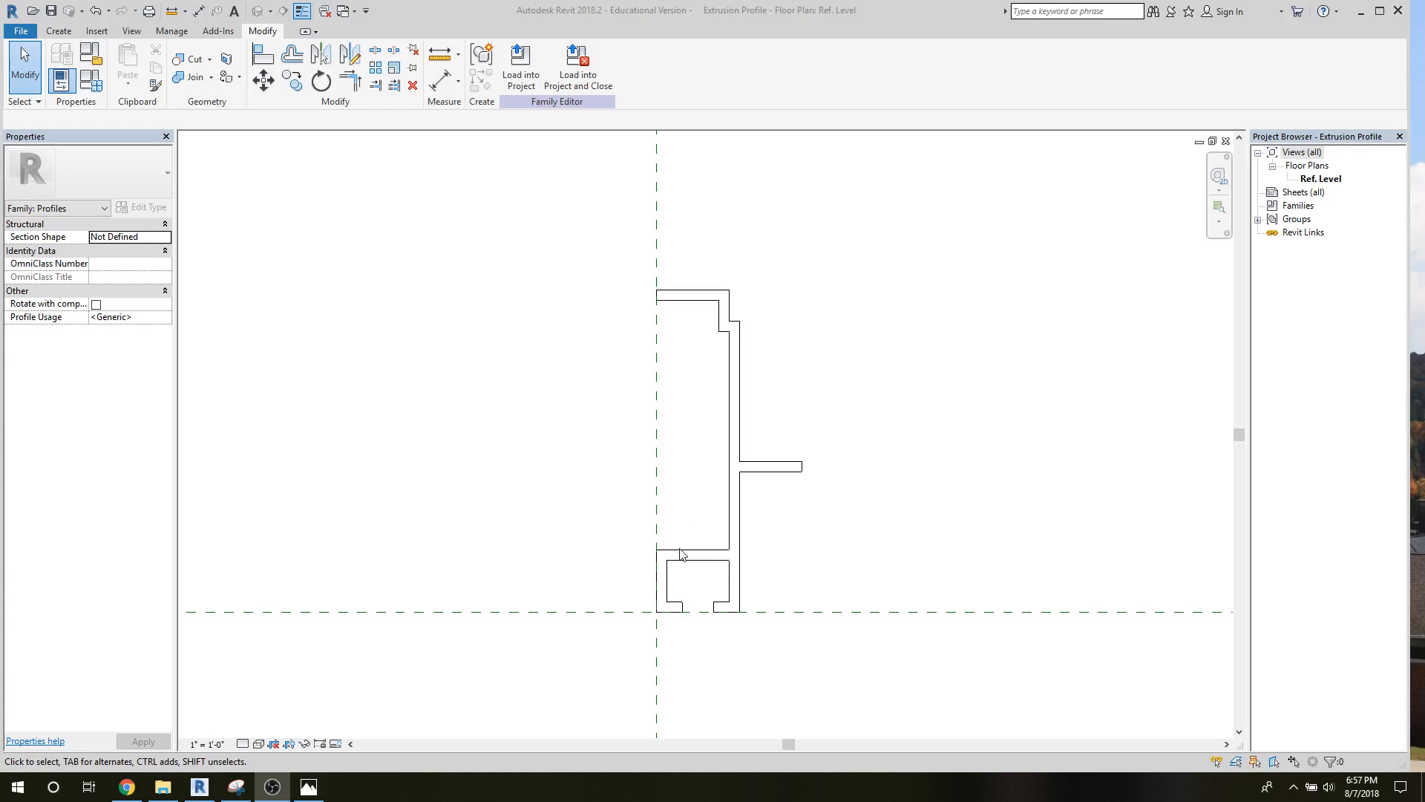
Move the two horizontal lines above the slotted chamber at the profile's base down 1/4".
click(680, 550)
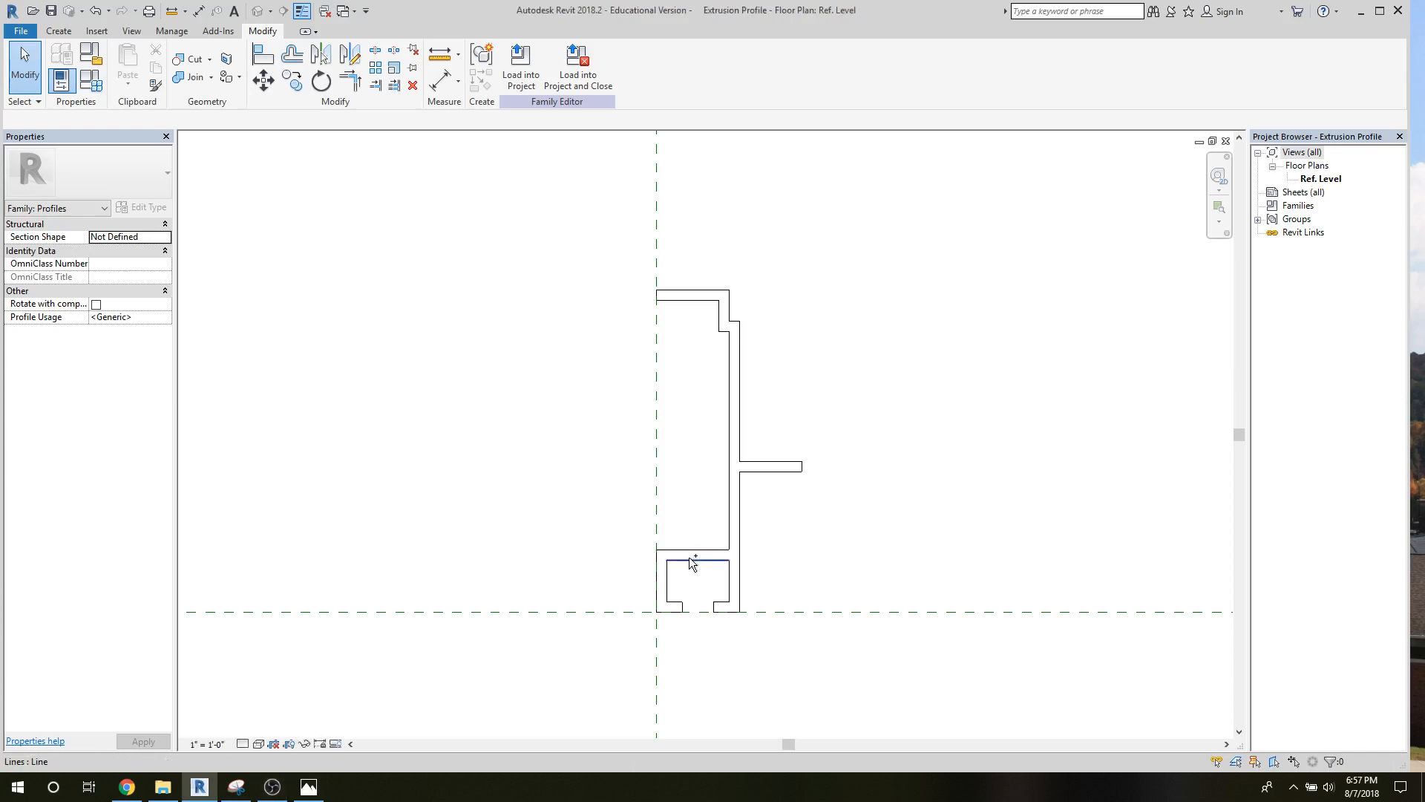
click(686, 560)
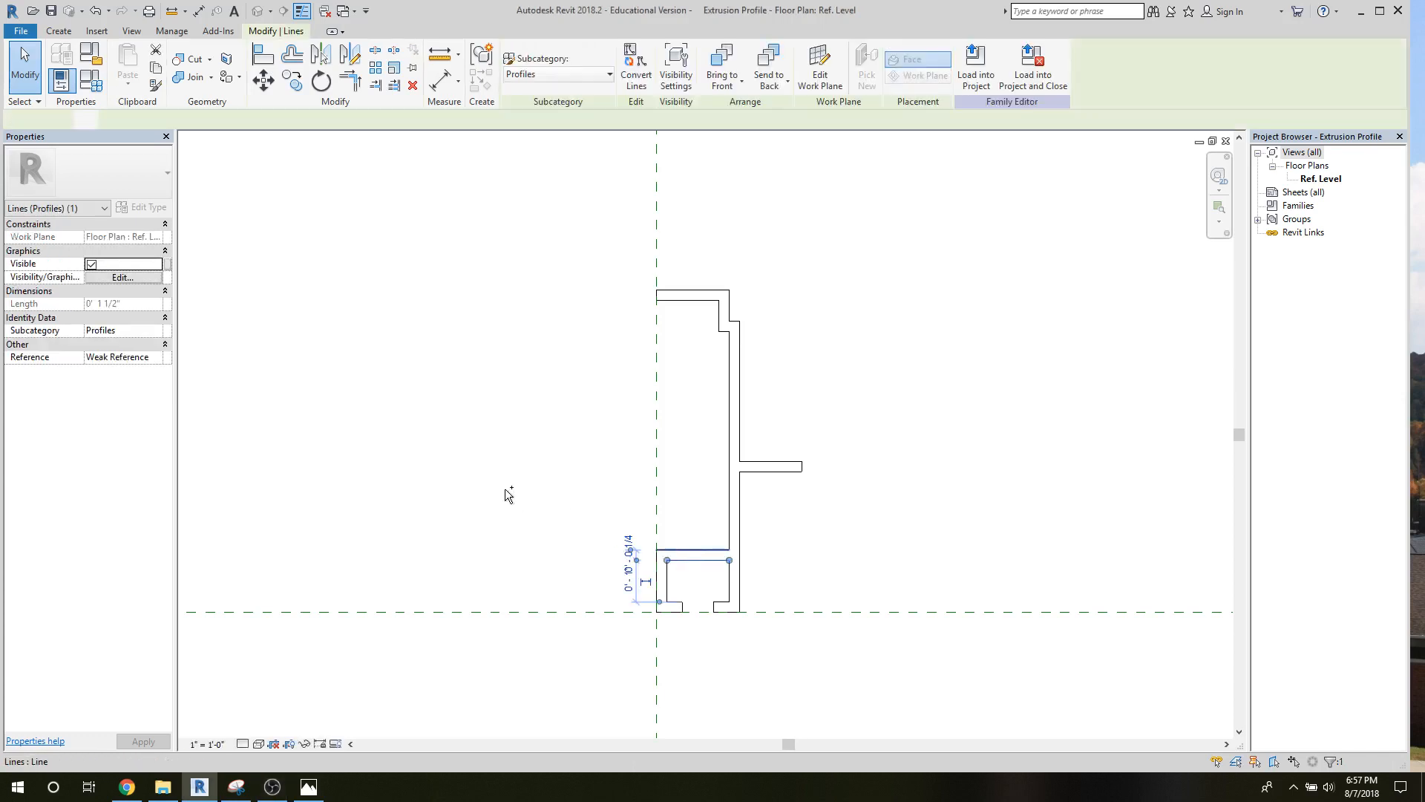
click(265, 80)
click(685, 562)
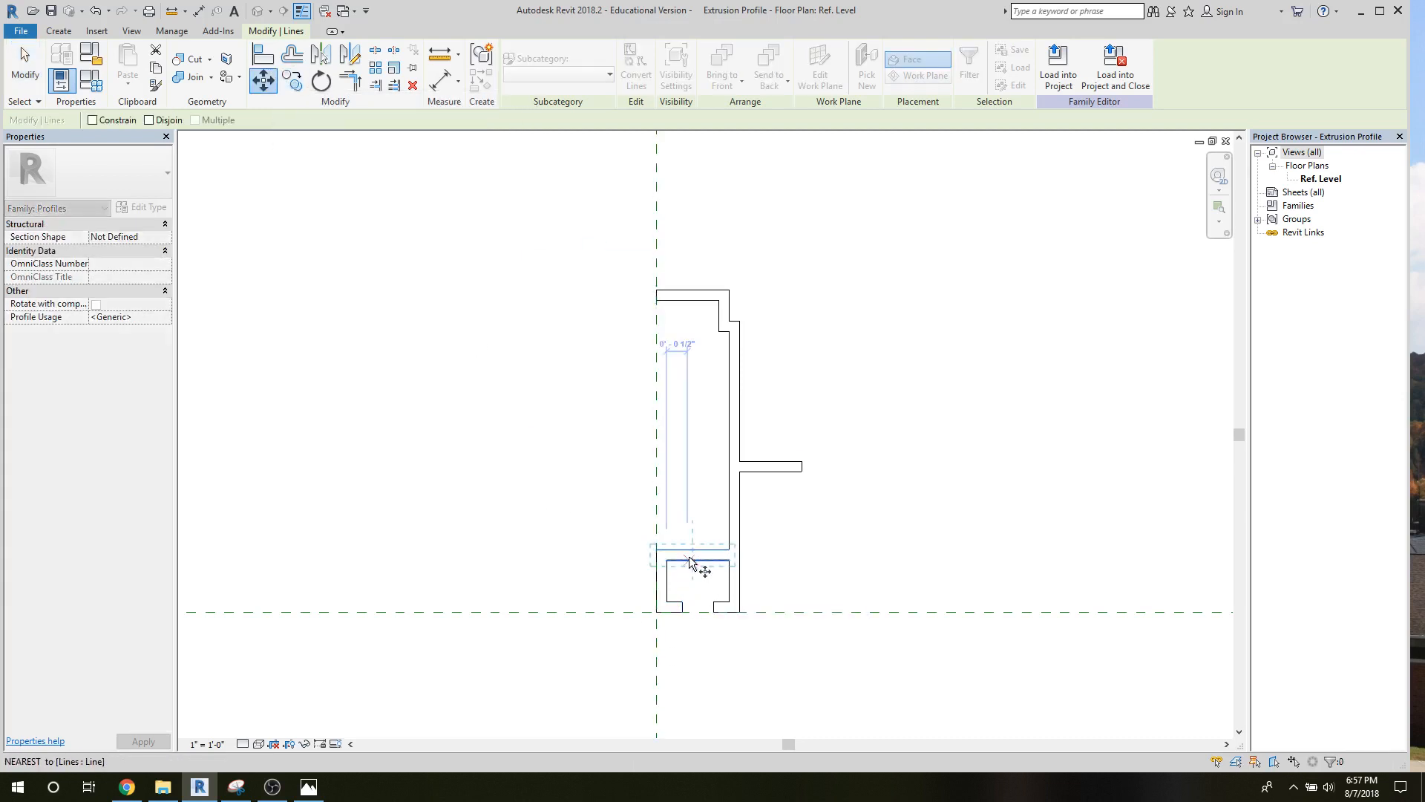
click(690, 562)
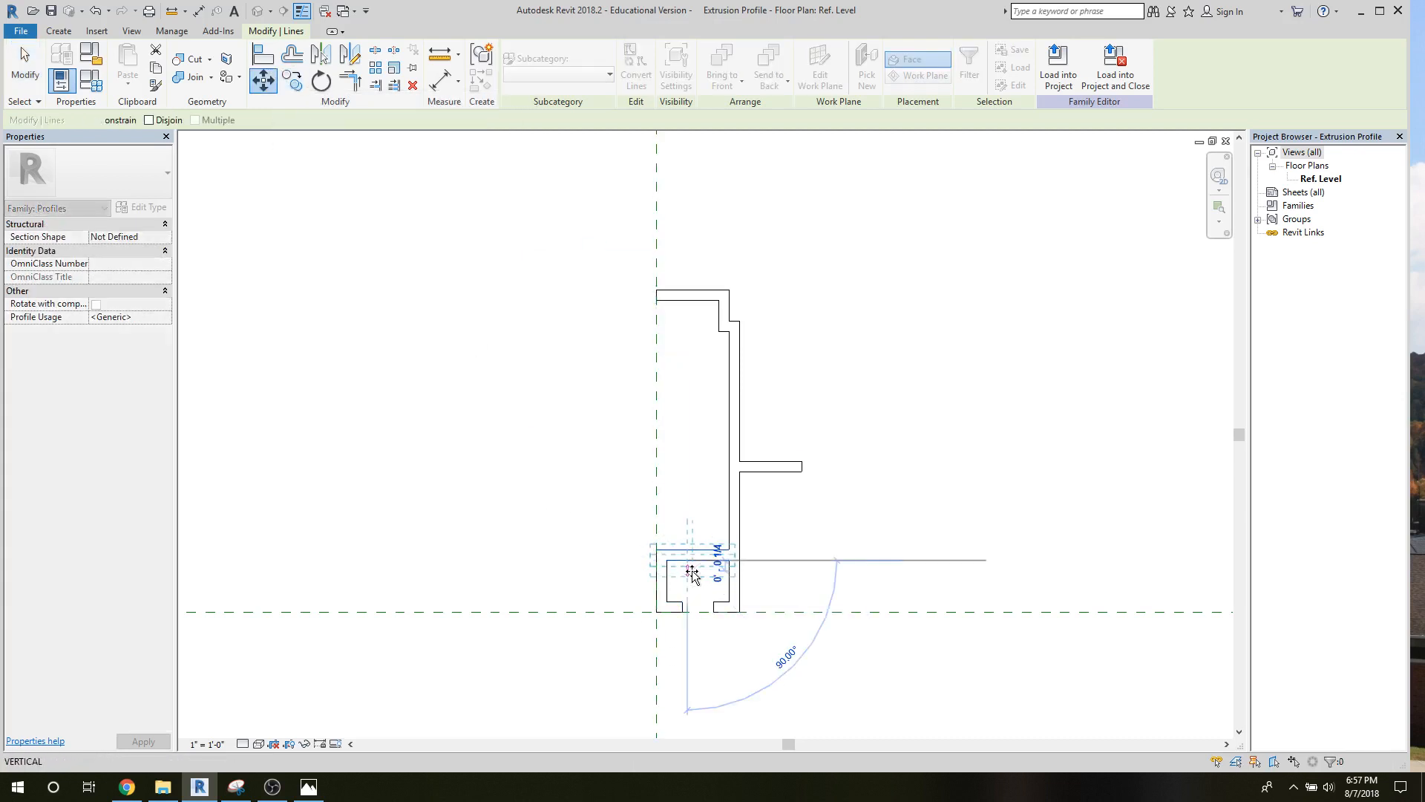
click(571, 544)
click(569, 545)
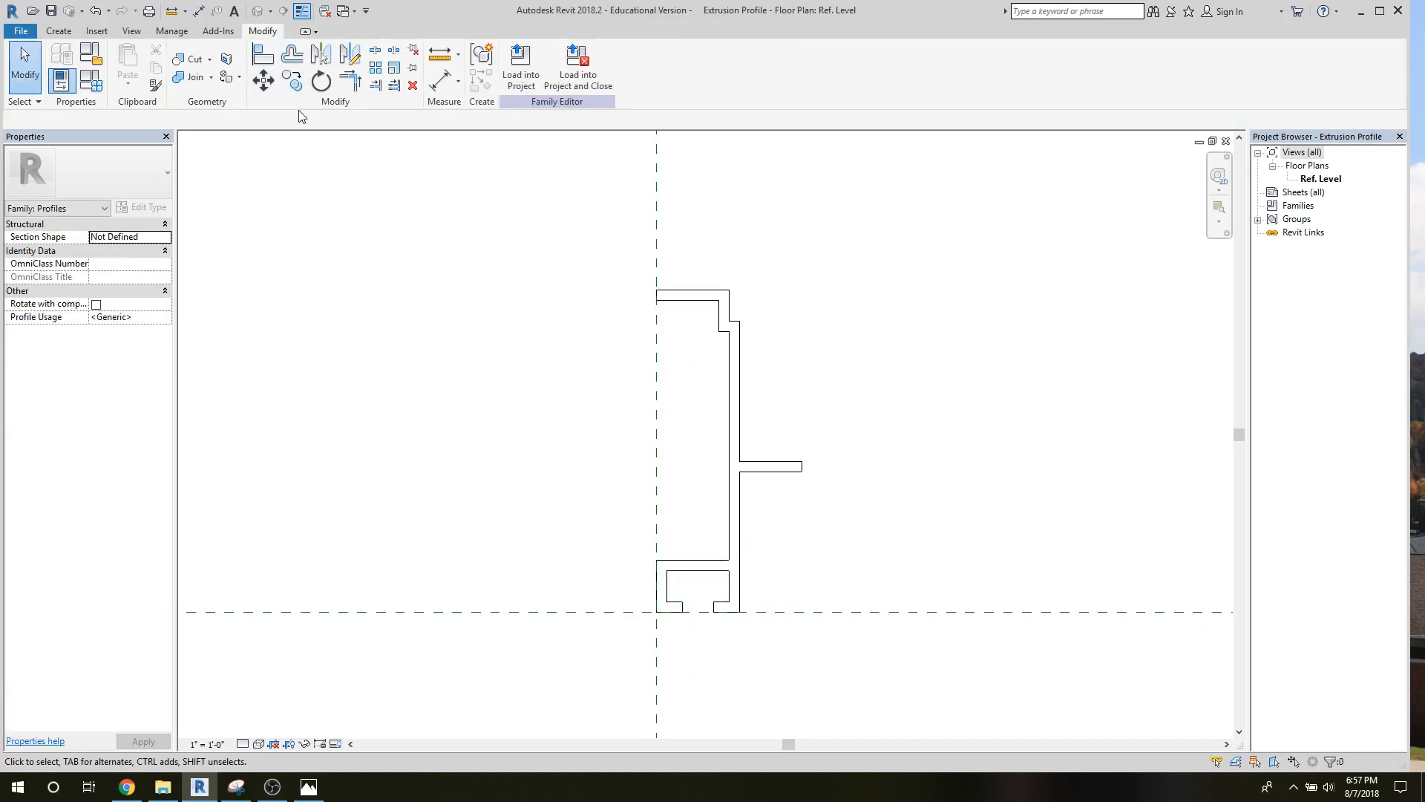
click(687, 566)
key(Delete)
key(ctrl+z)
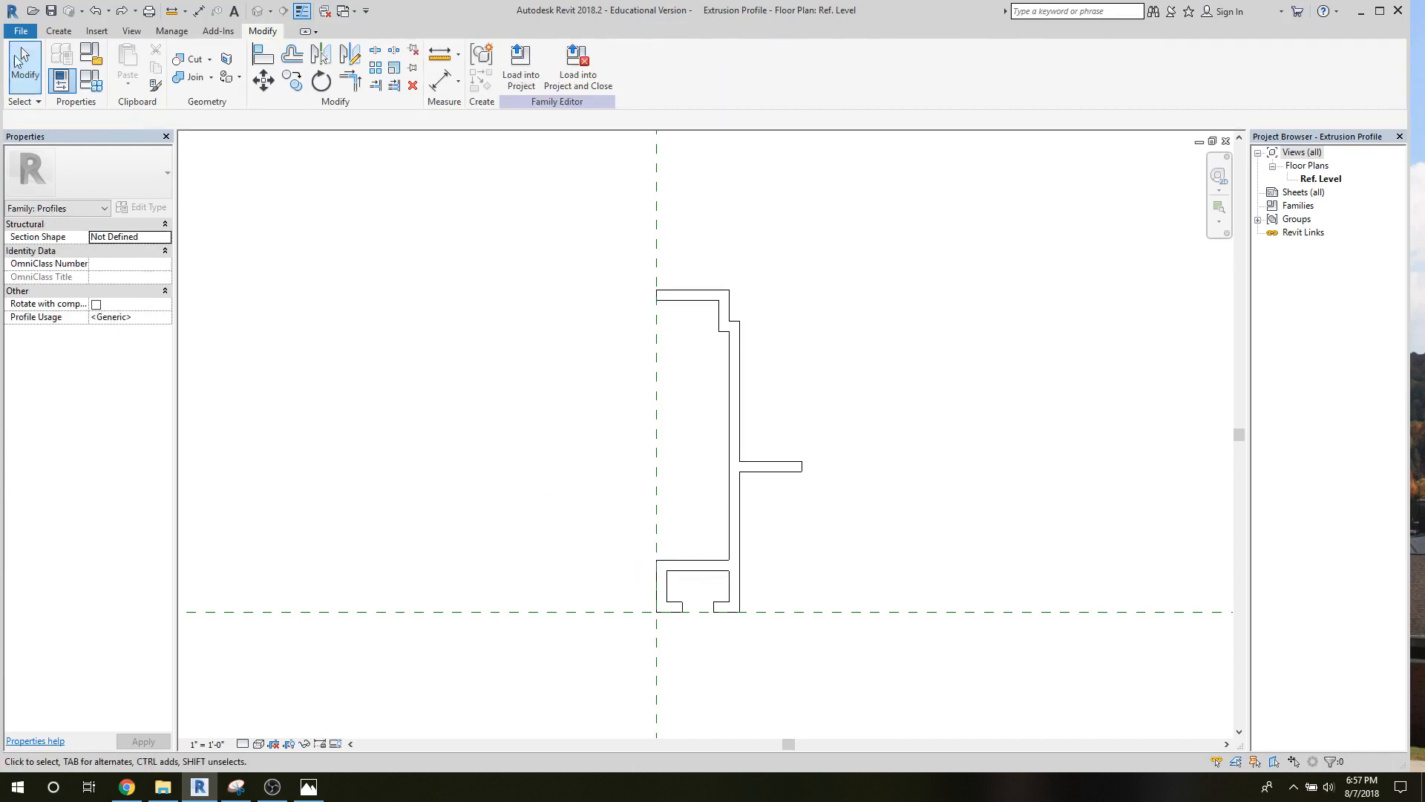
Save the modified Extrusion Profile family.
click(52, 12)
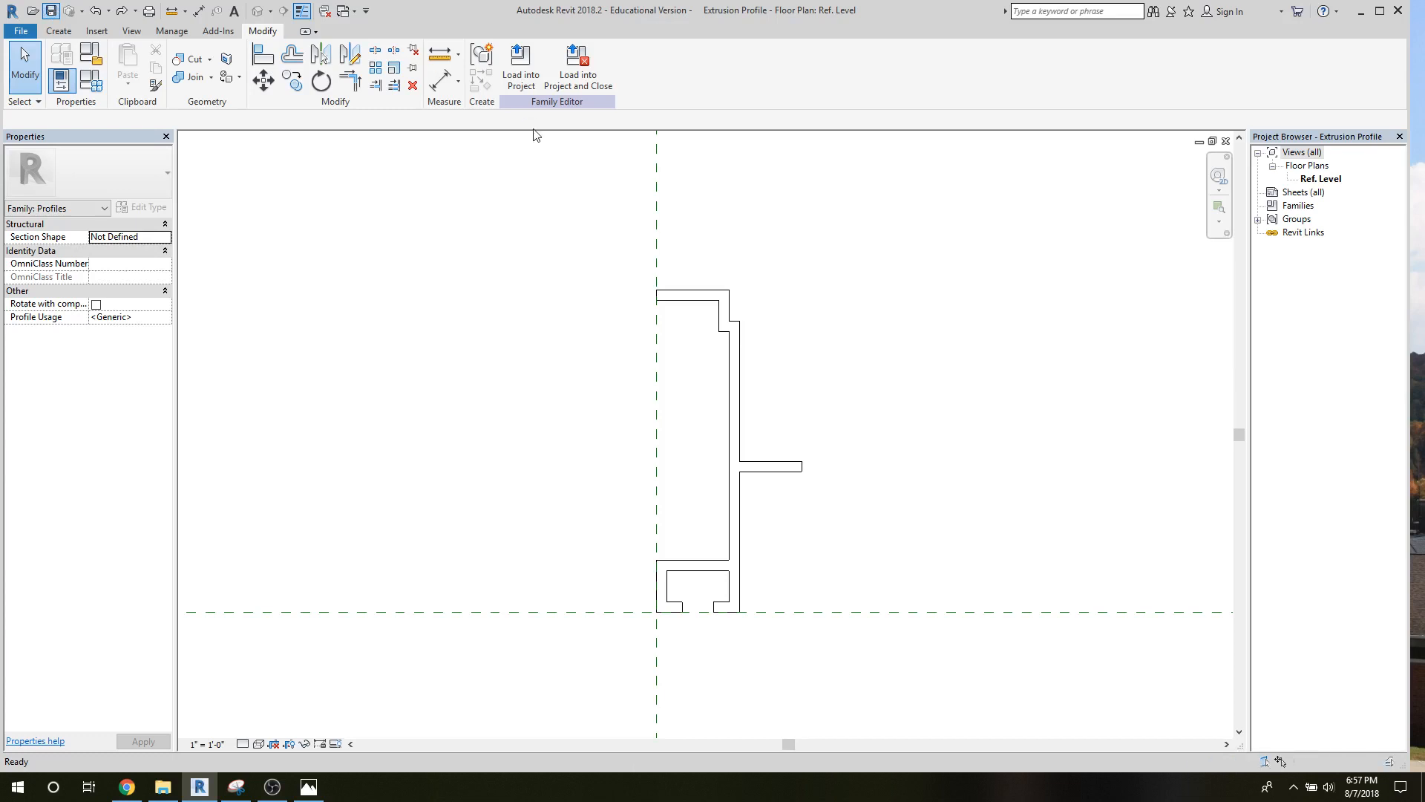
click(522, 84)
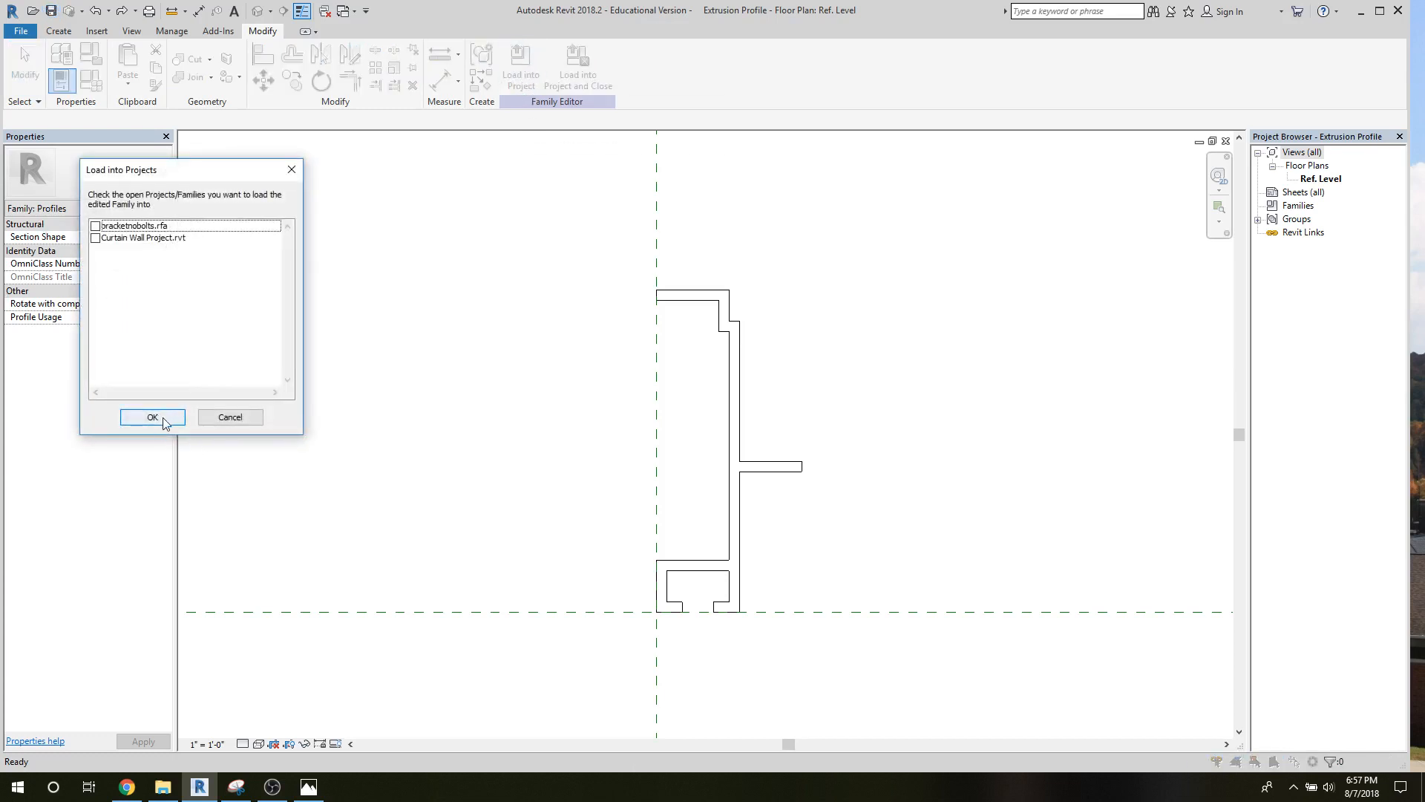
click(250, 421)
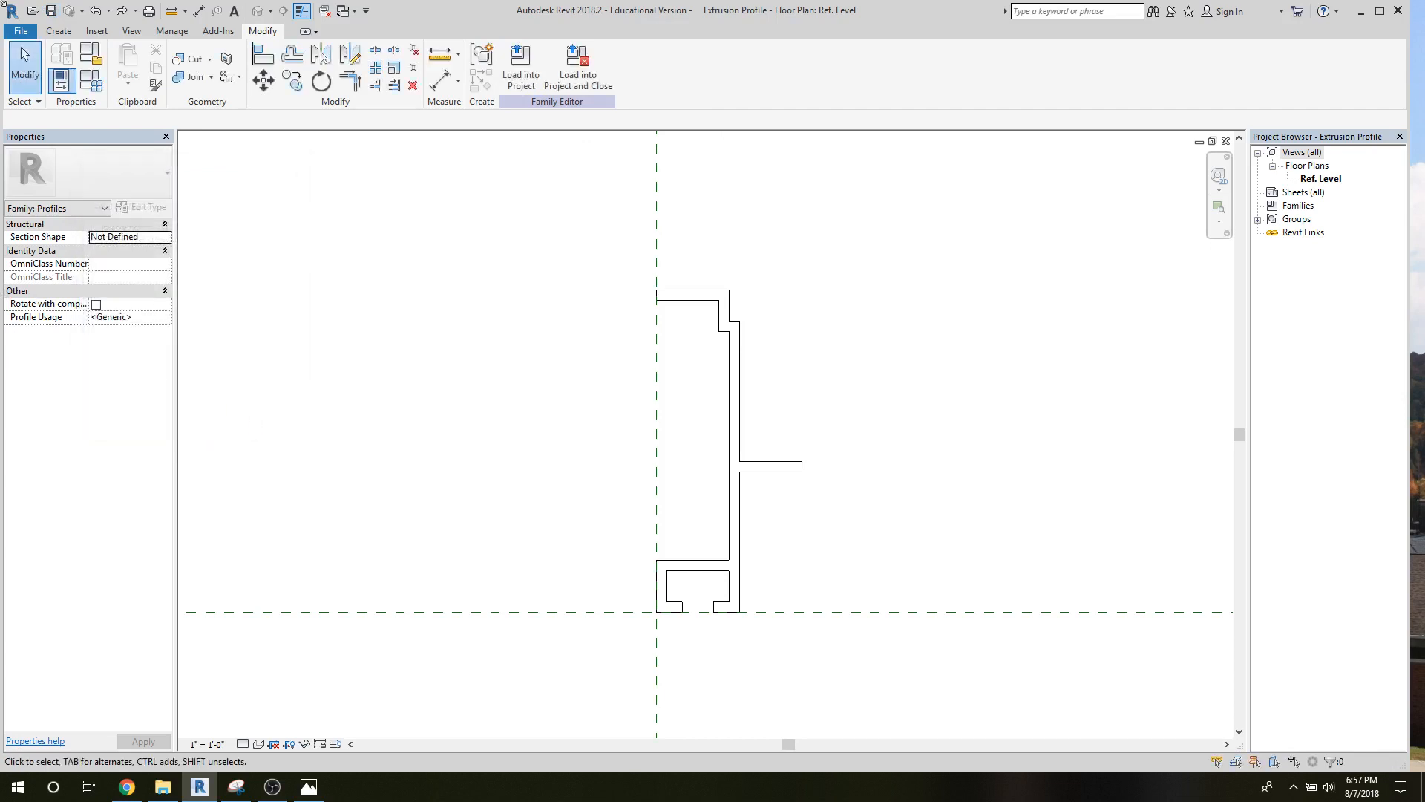
Create a new family from the Curtain Wall Panel.rft template.
click(11, 33)
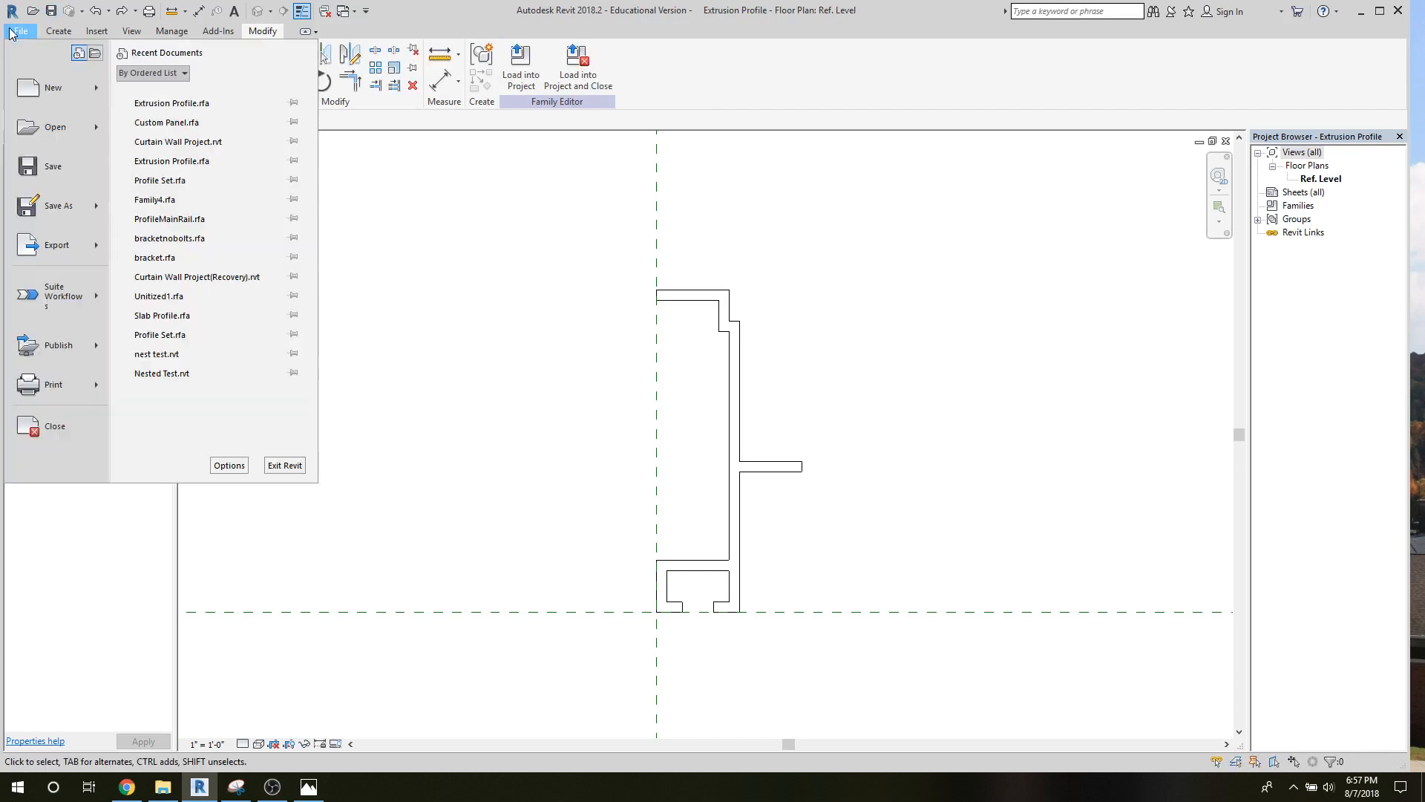
mouse_move(97, 99)
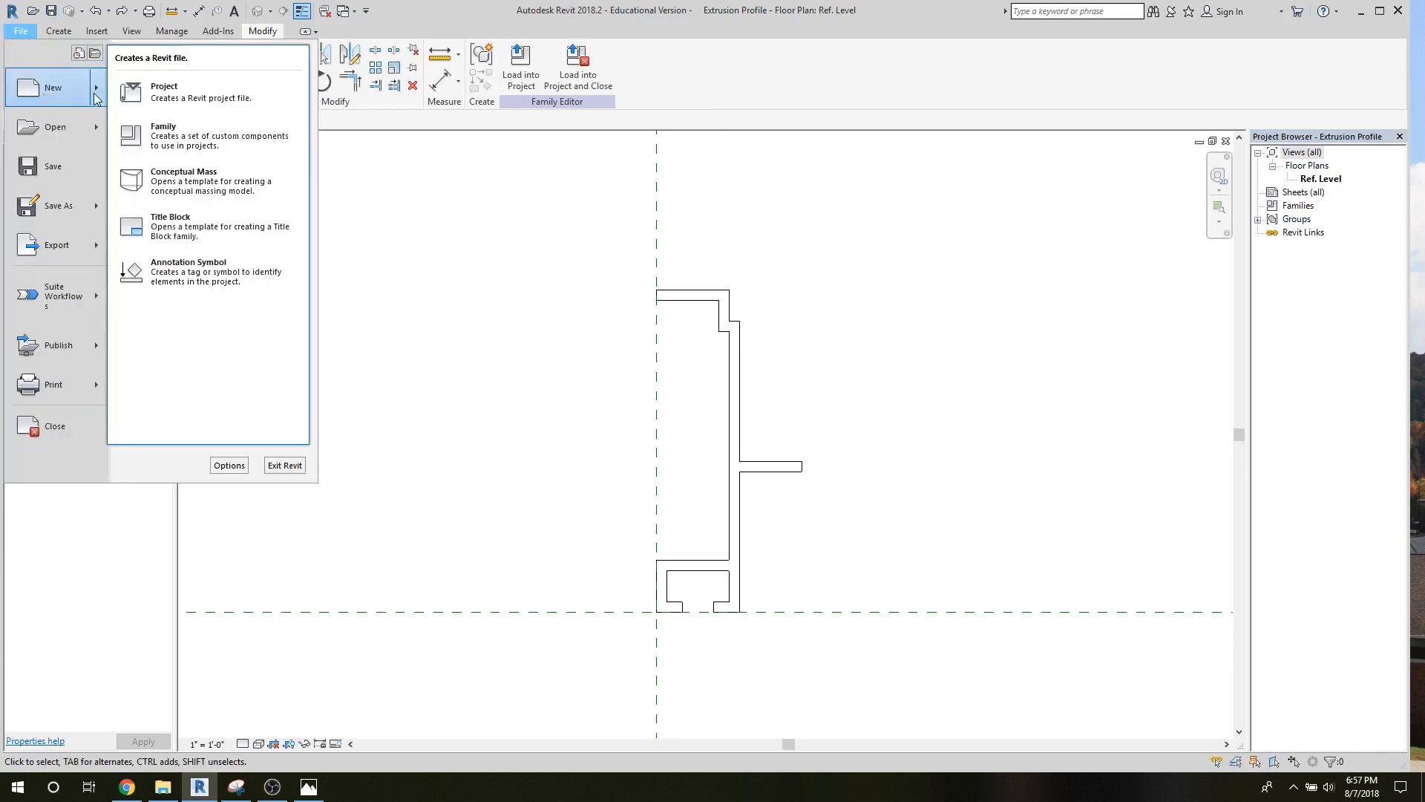
click(164, 135)
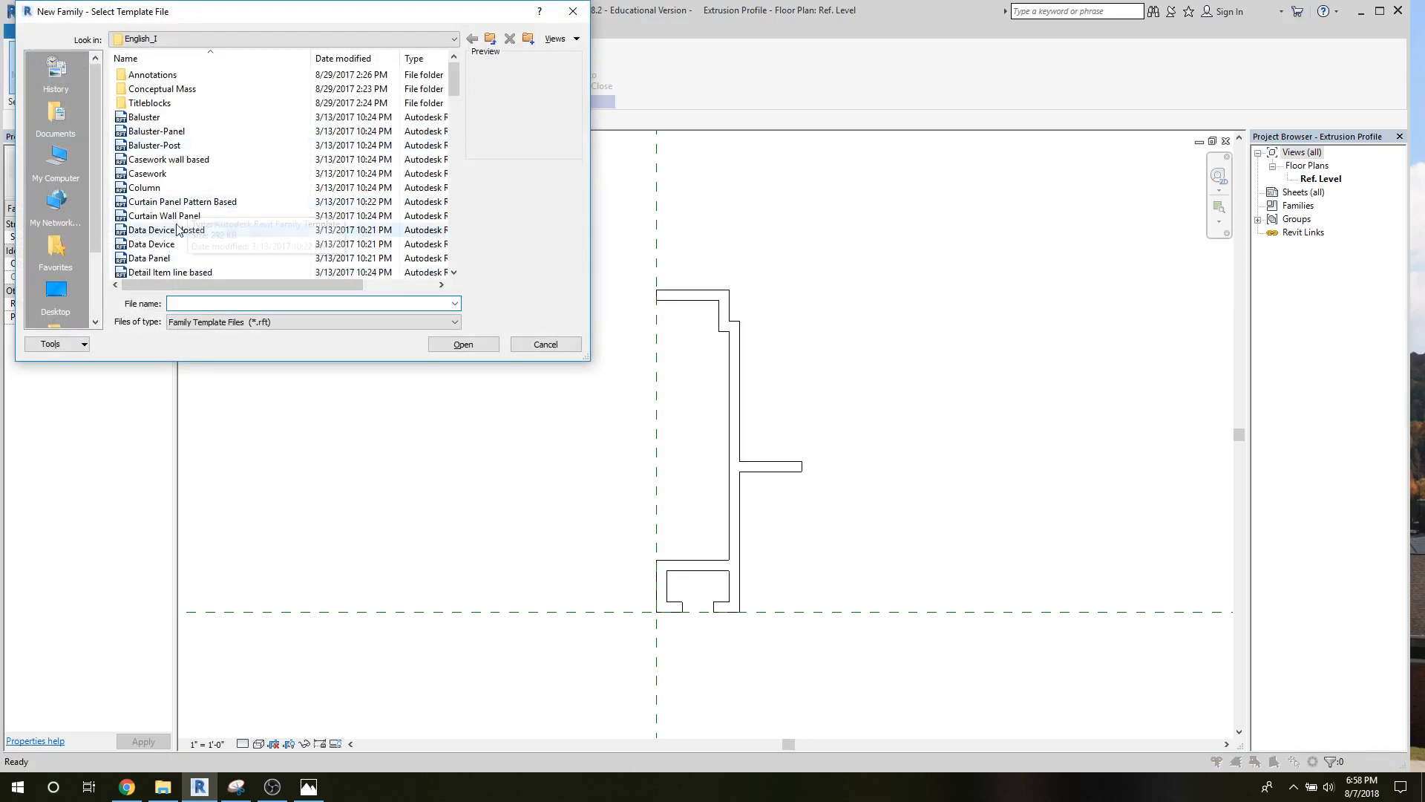
click(401, 201)
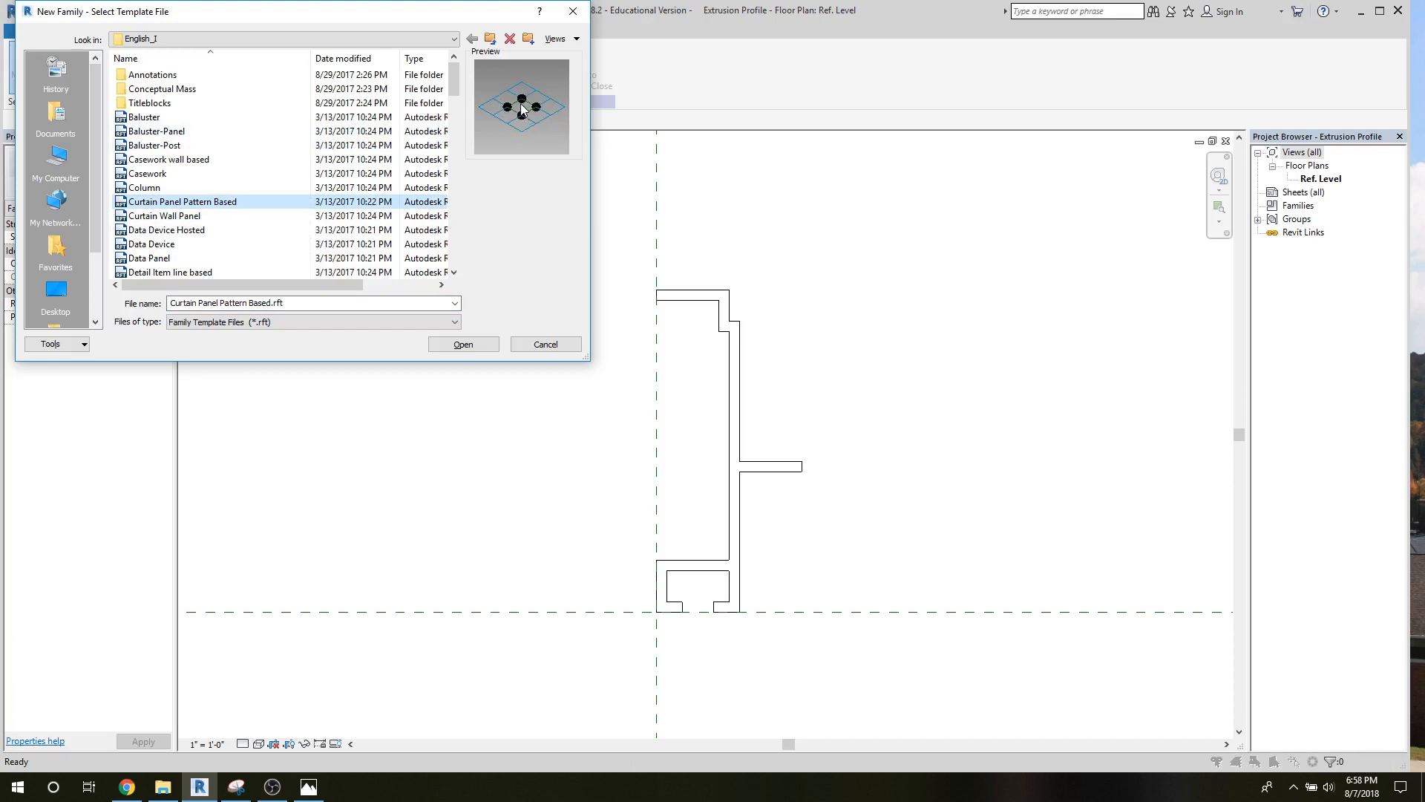
click(138, 216)
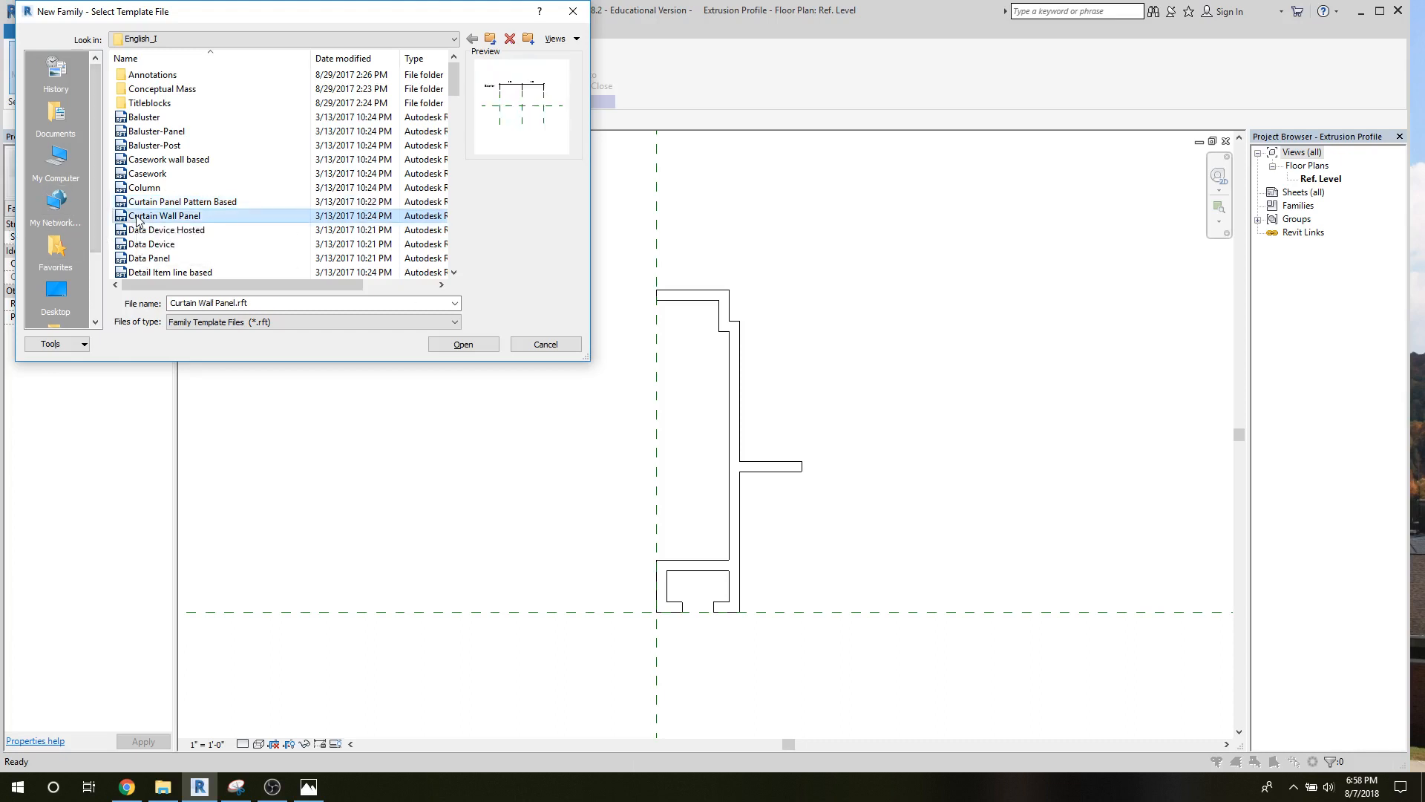
click(479, 346)
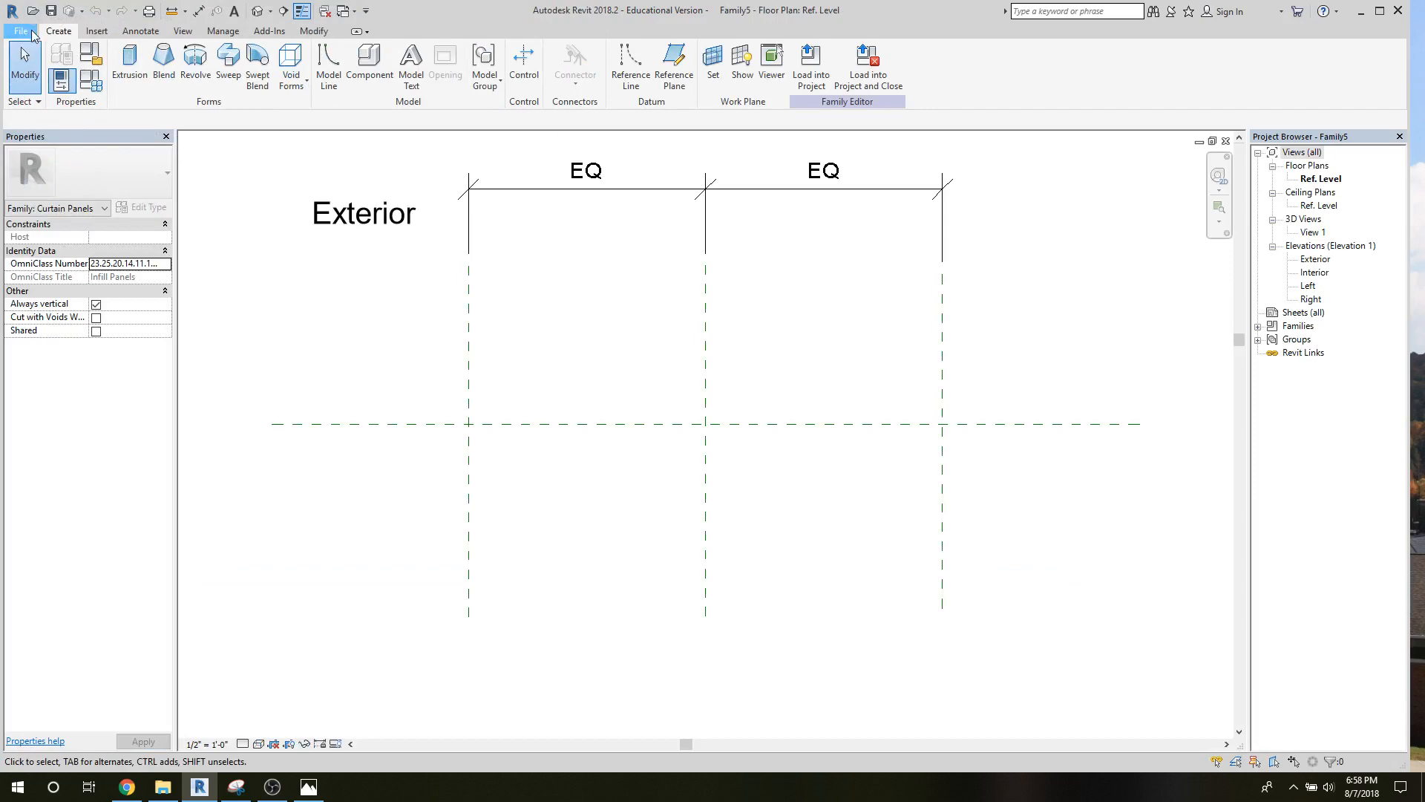
Save the new family as Custom Panel.rfa in the MCW folder, replacing the existing file.
mouse_move(61, 196)
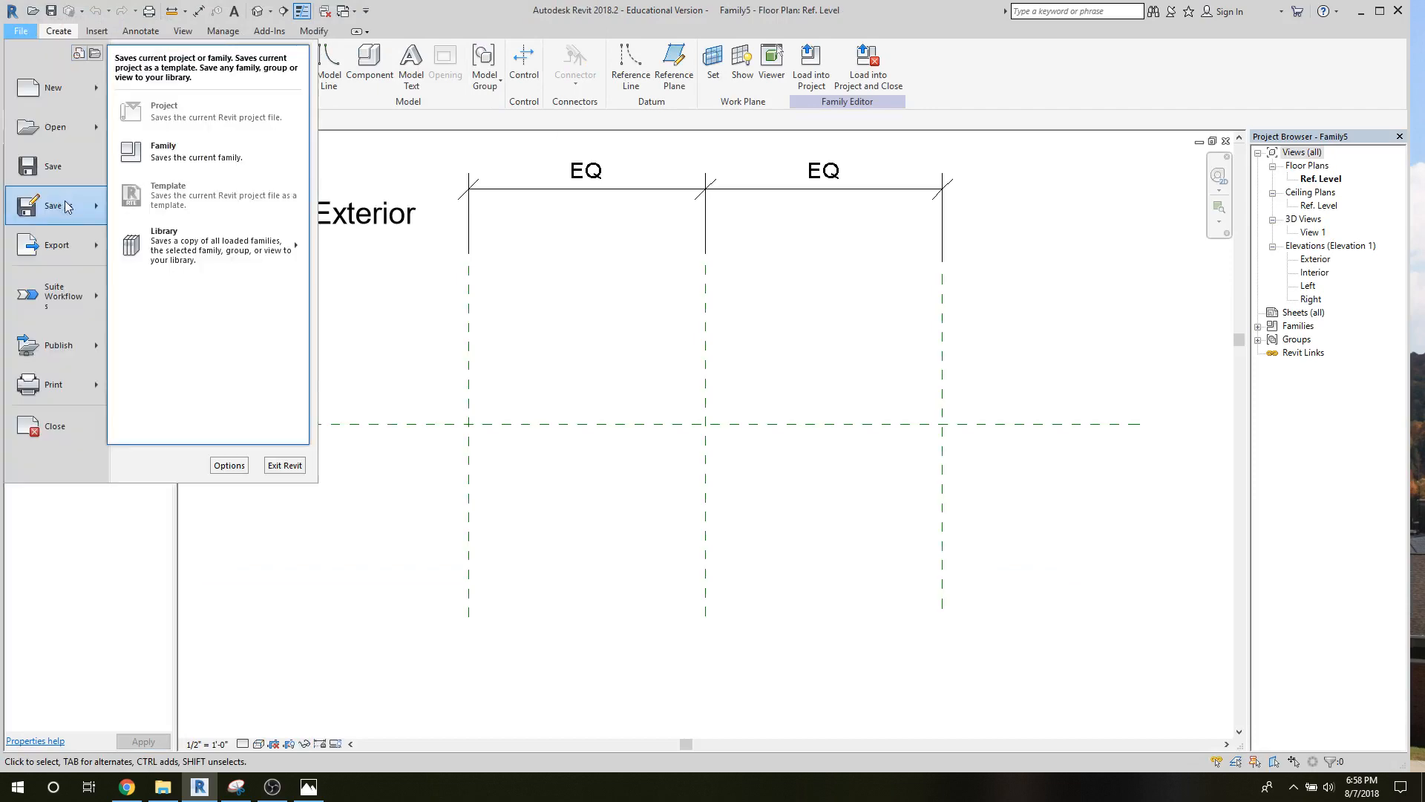
click(181, 144)
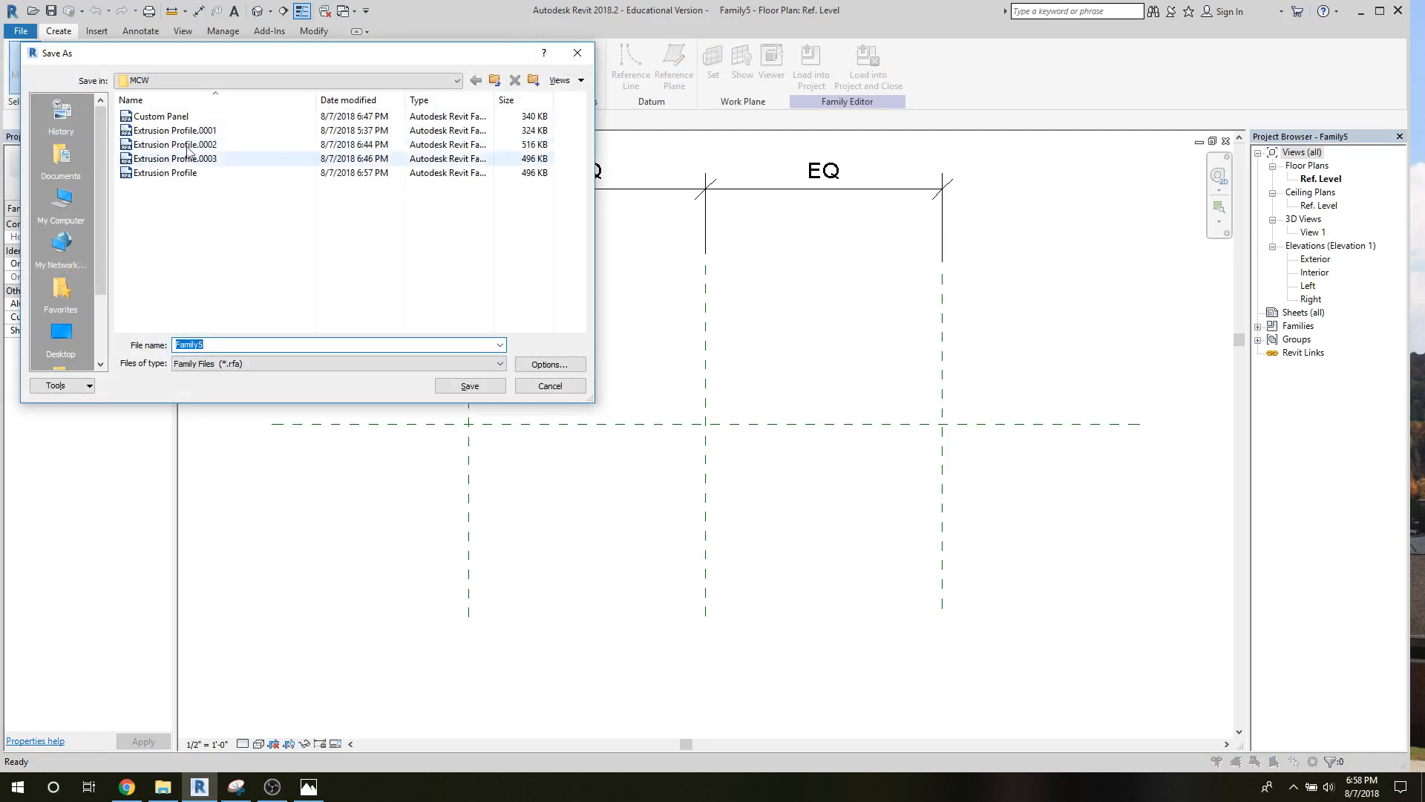
click(164, 119)
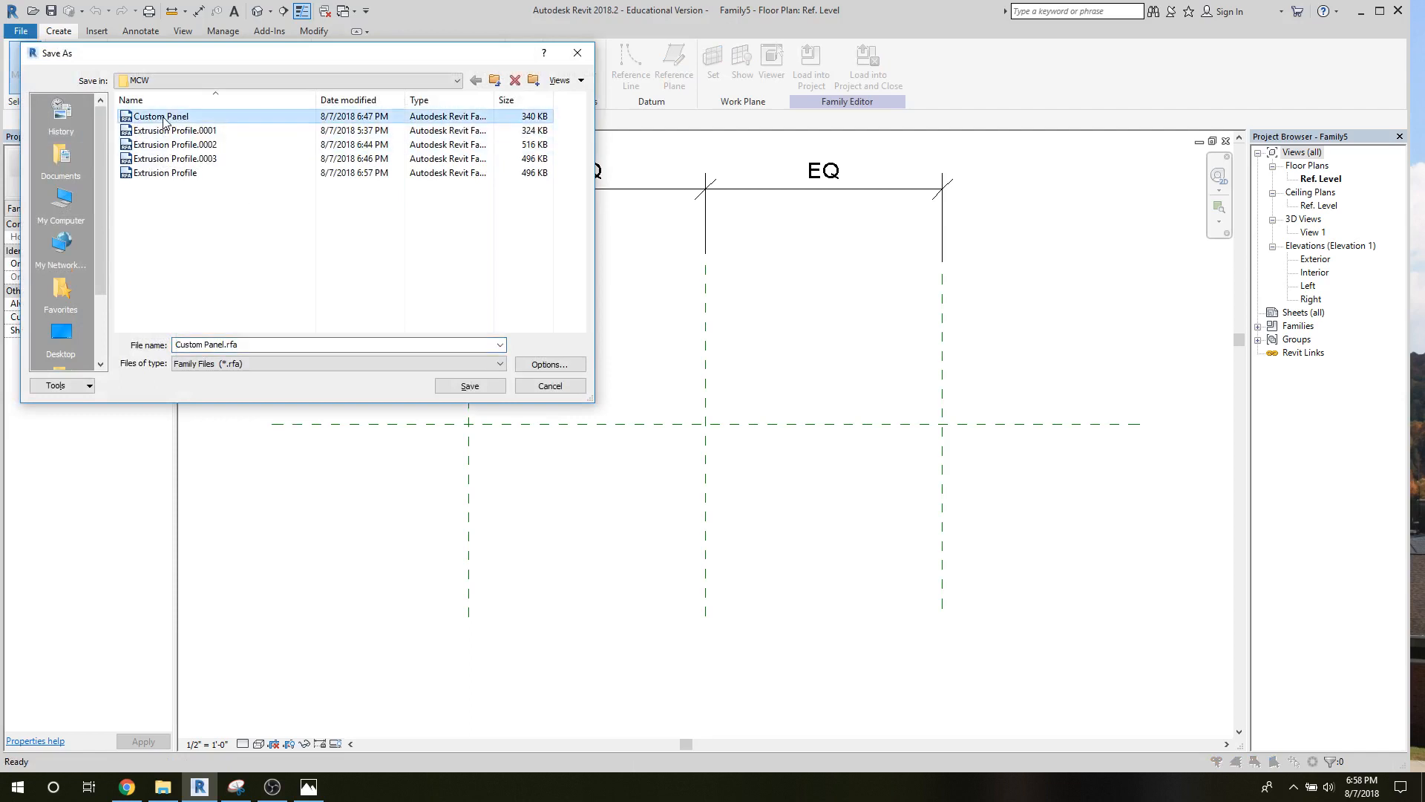
click(468, 385)
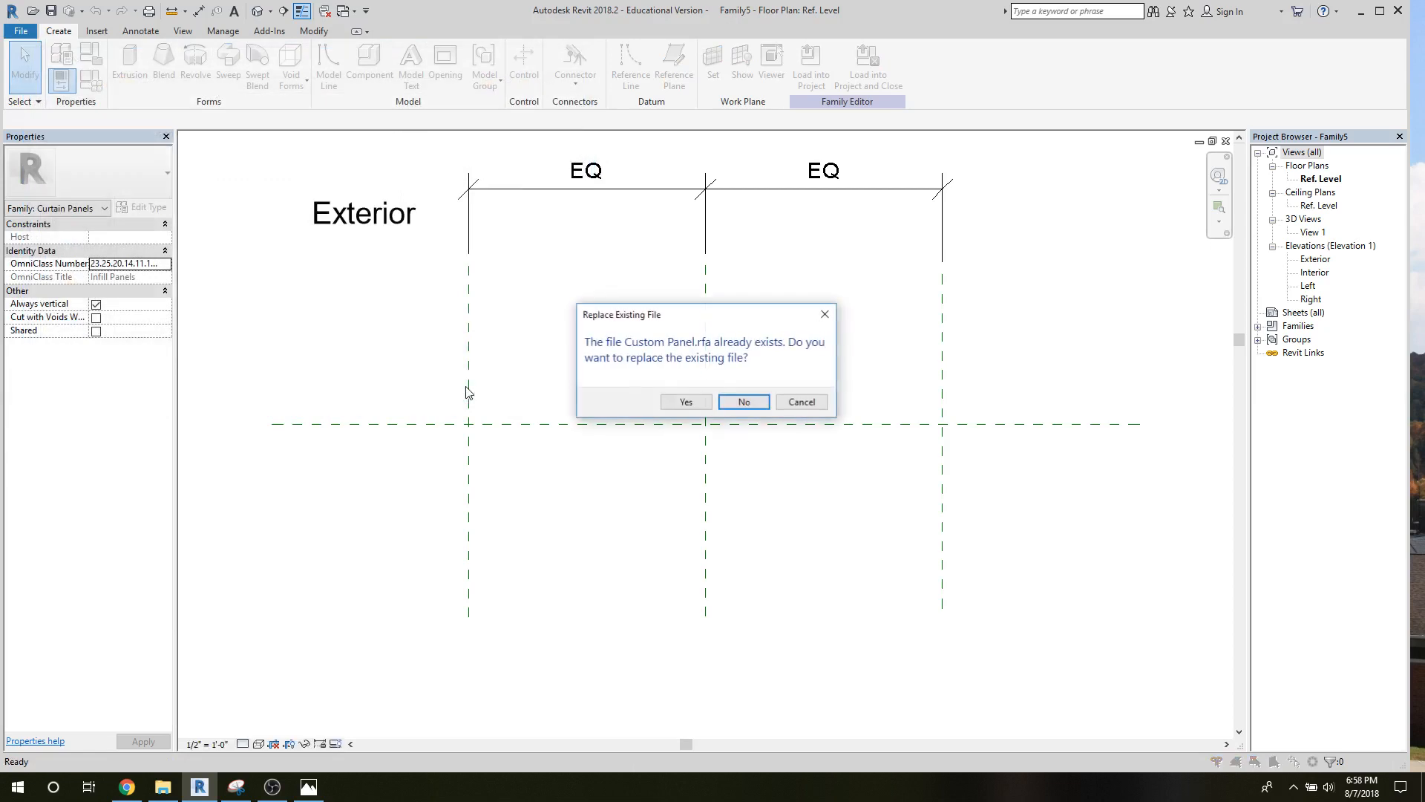
click(686, 402)
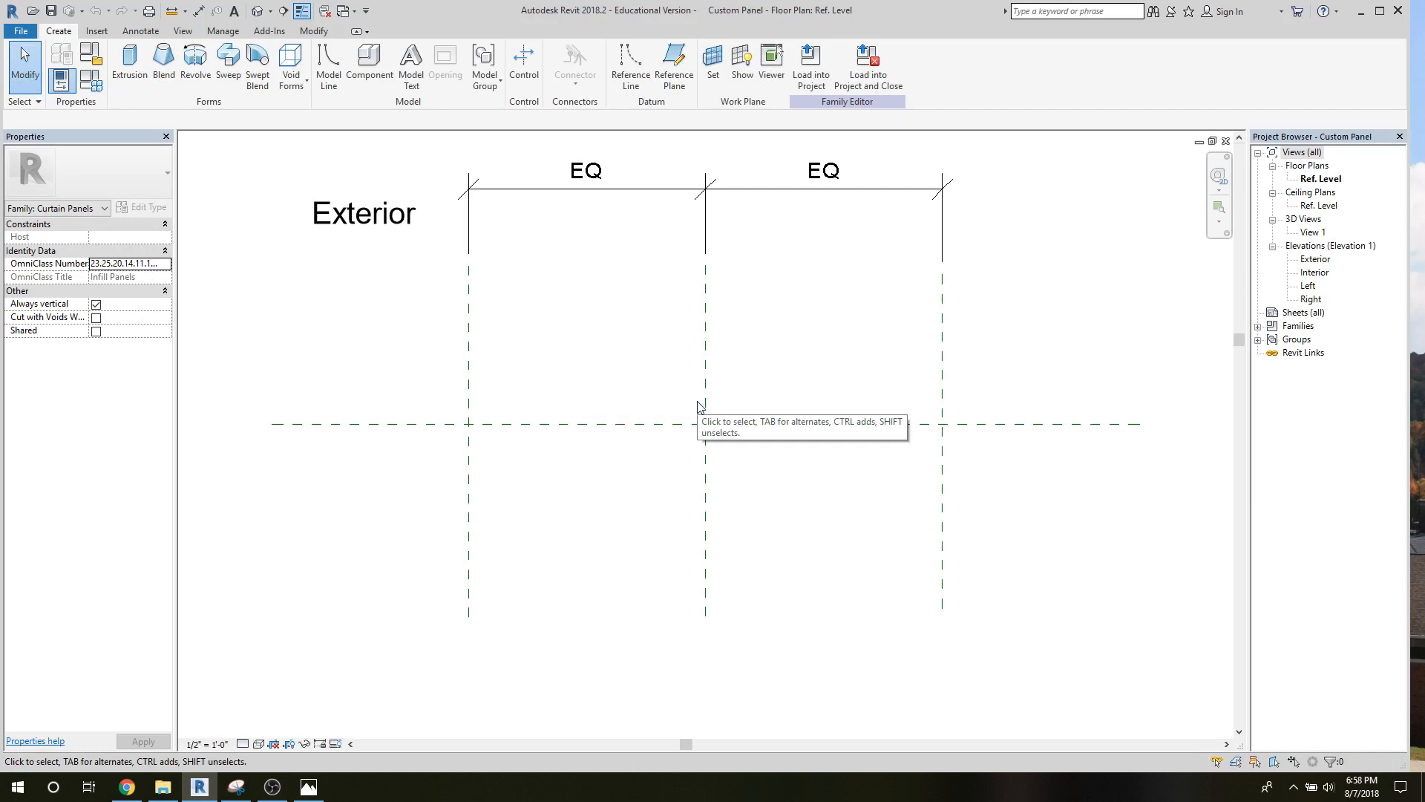
Open the Exterior elevation and move the panel's Left reference plane to about 1'-11" from the center plane.
double_click(1308, 260)
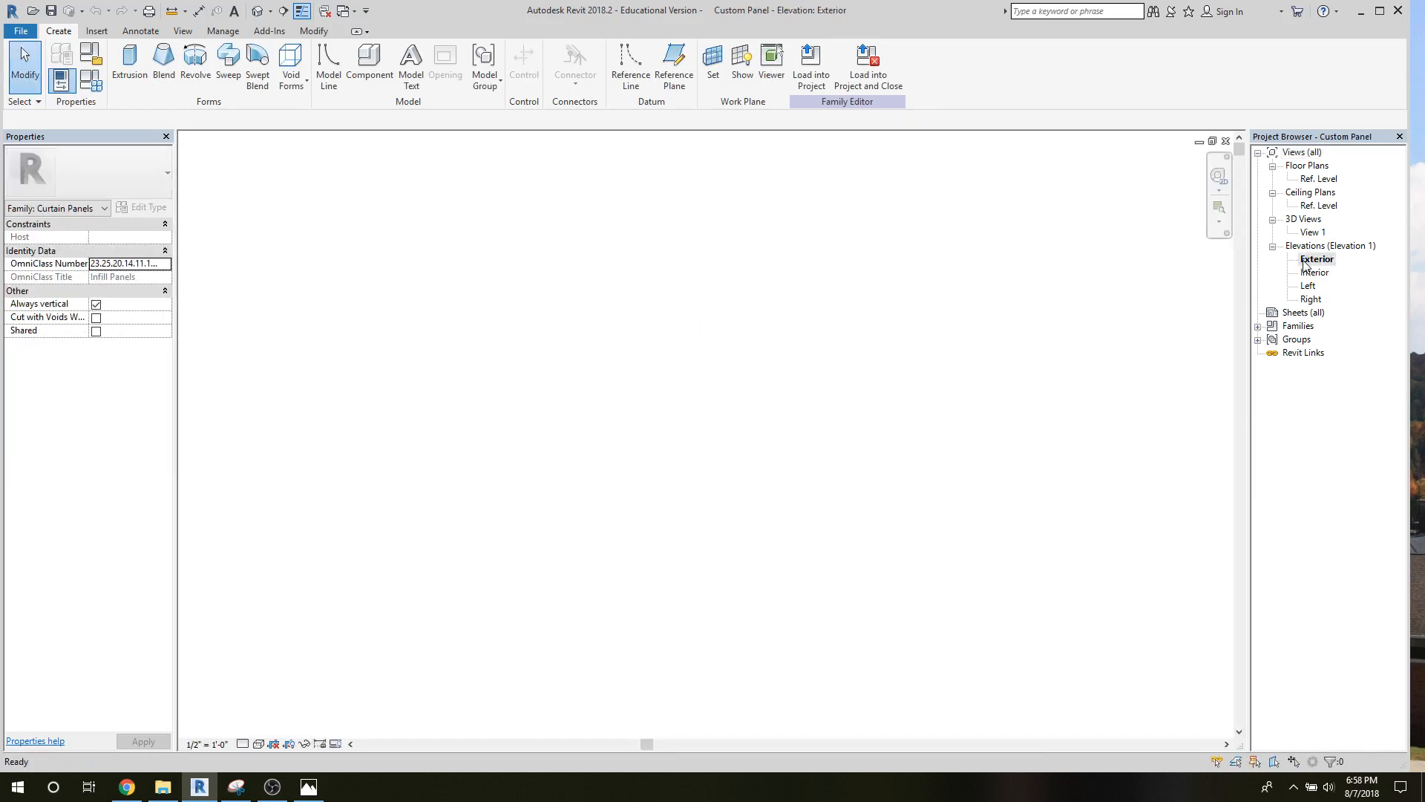
key(z)
key(e)
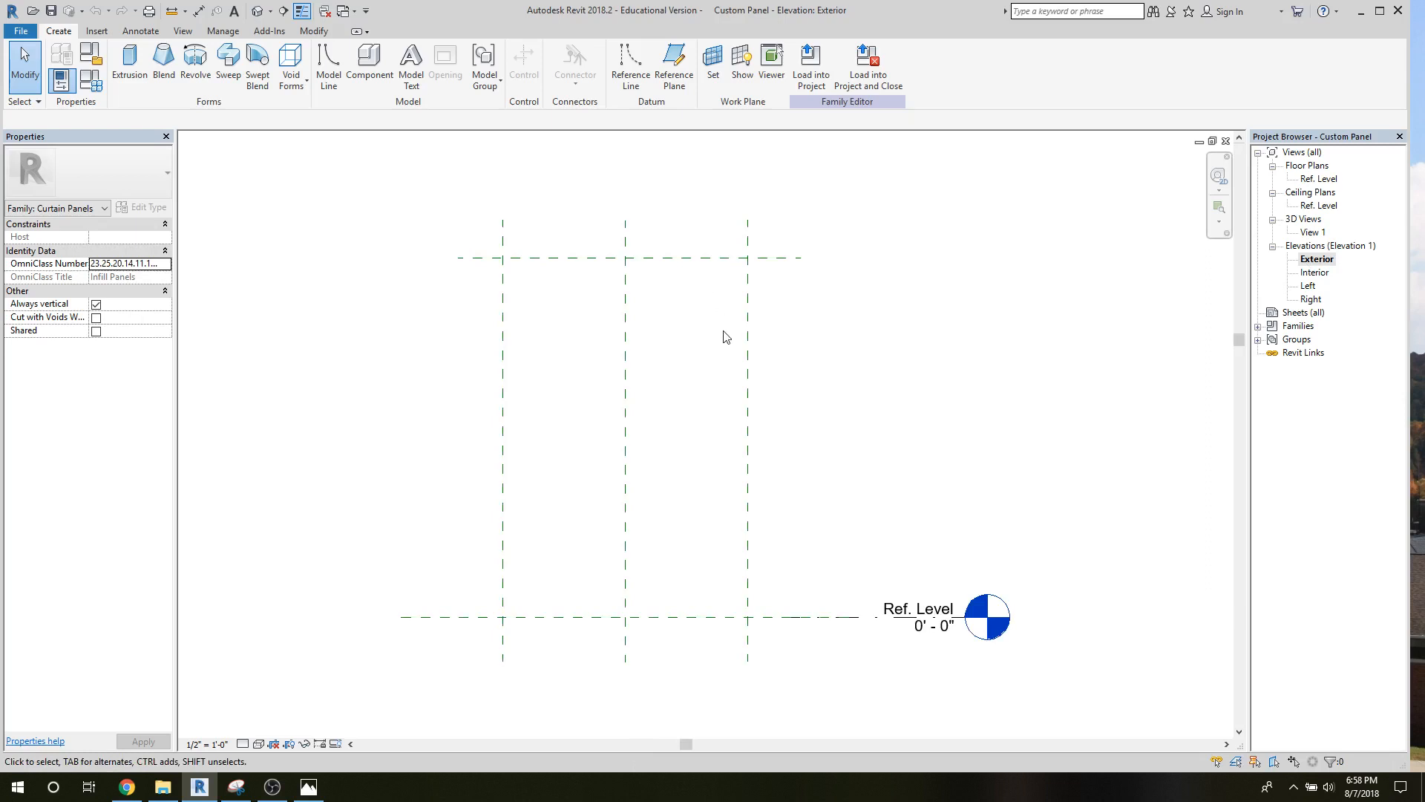
click(747, 477)
drag(747, 477, 710, 470)
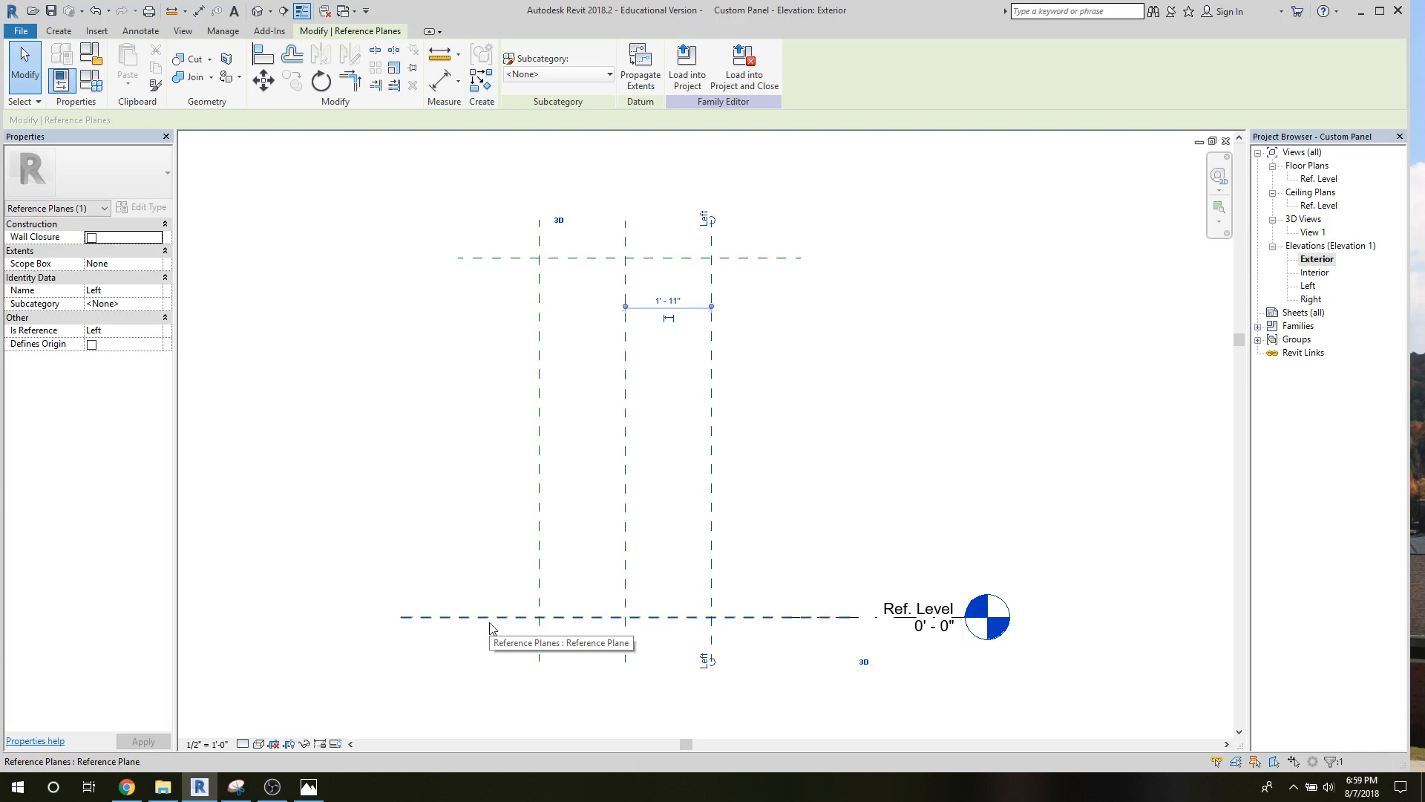
click(316, 372)
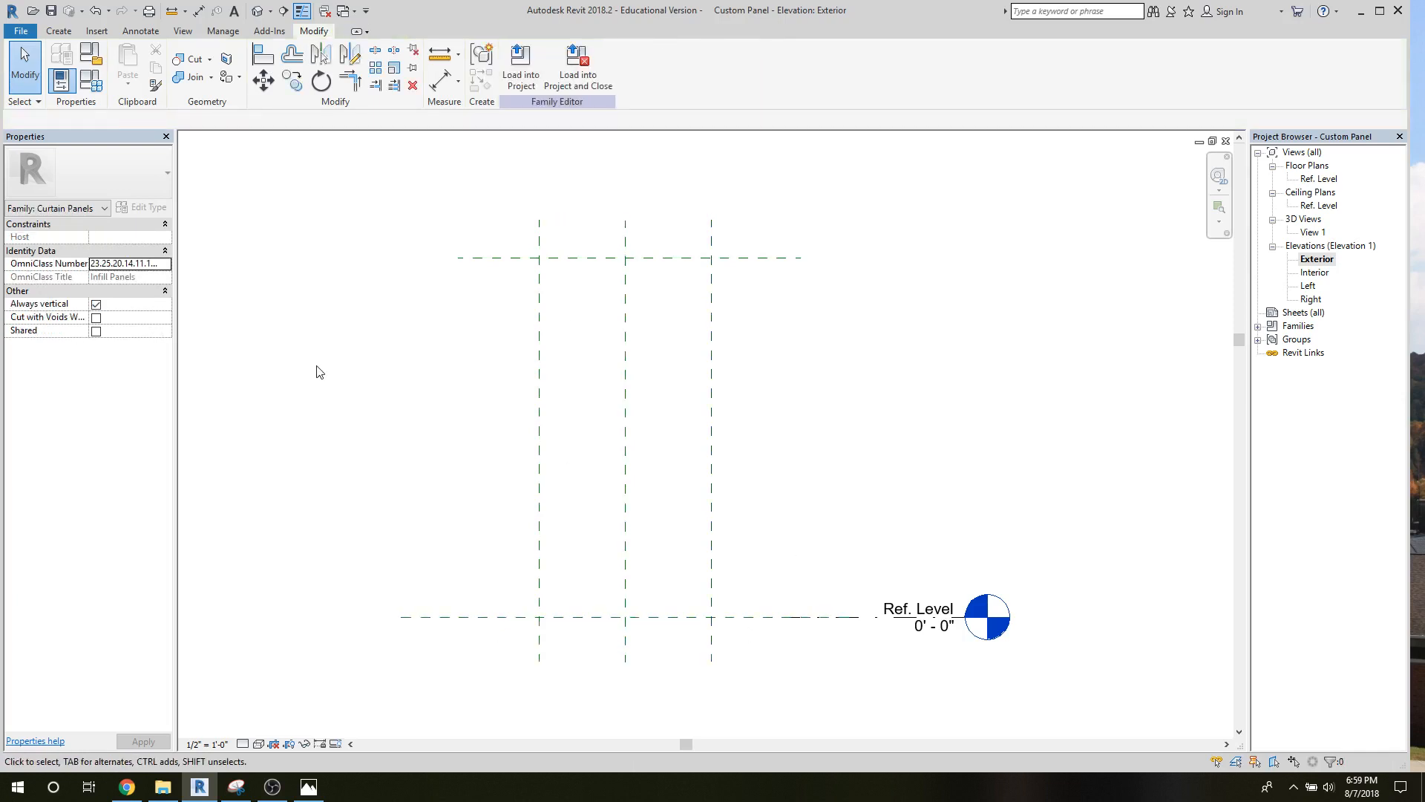
click(59, 31)
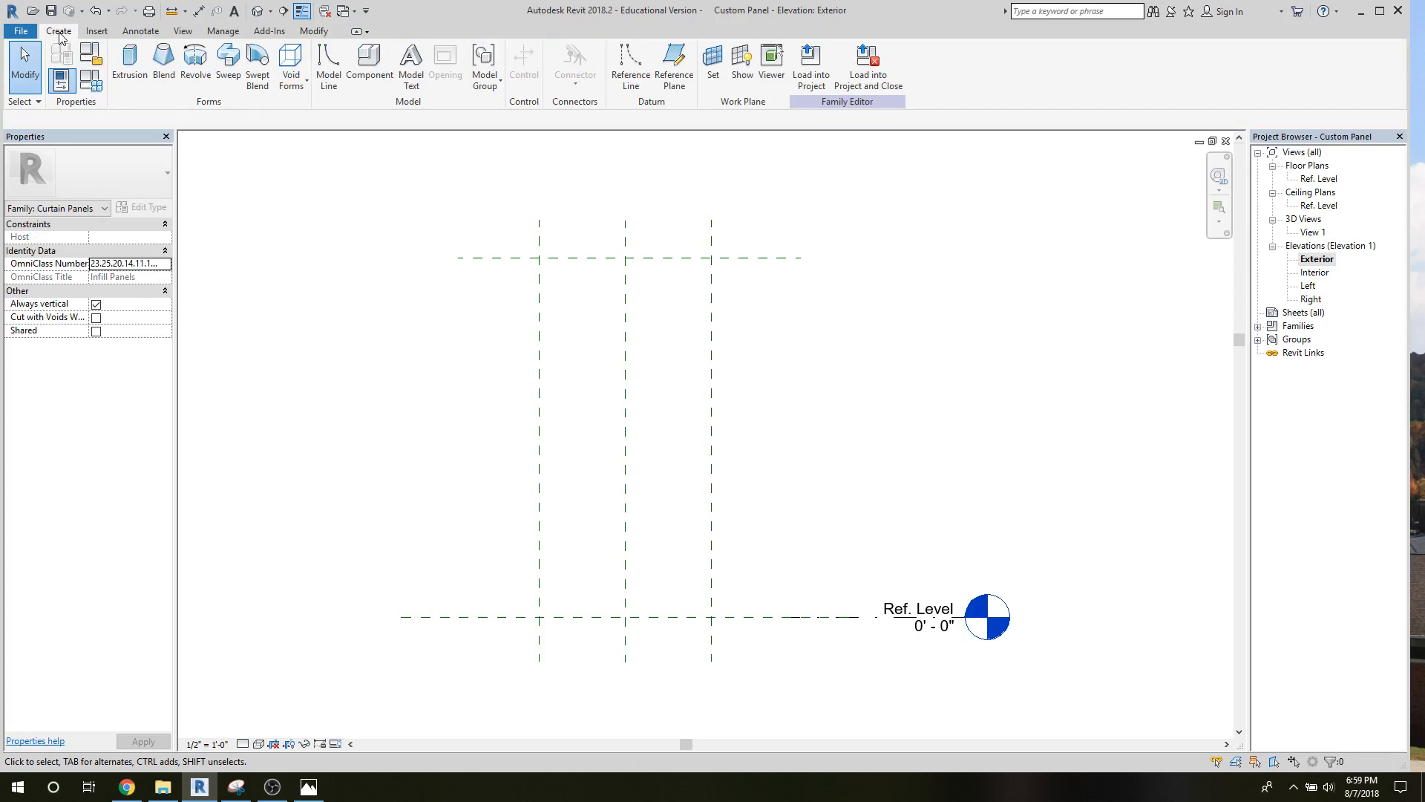
click(120, 77)
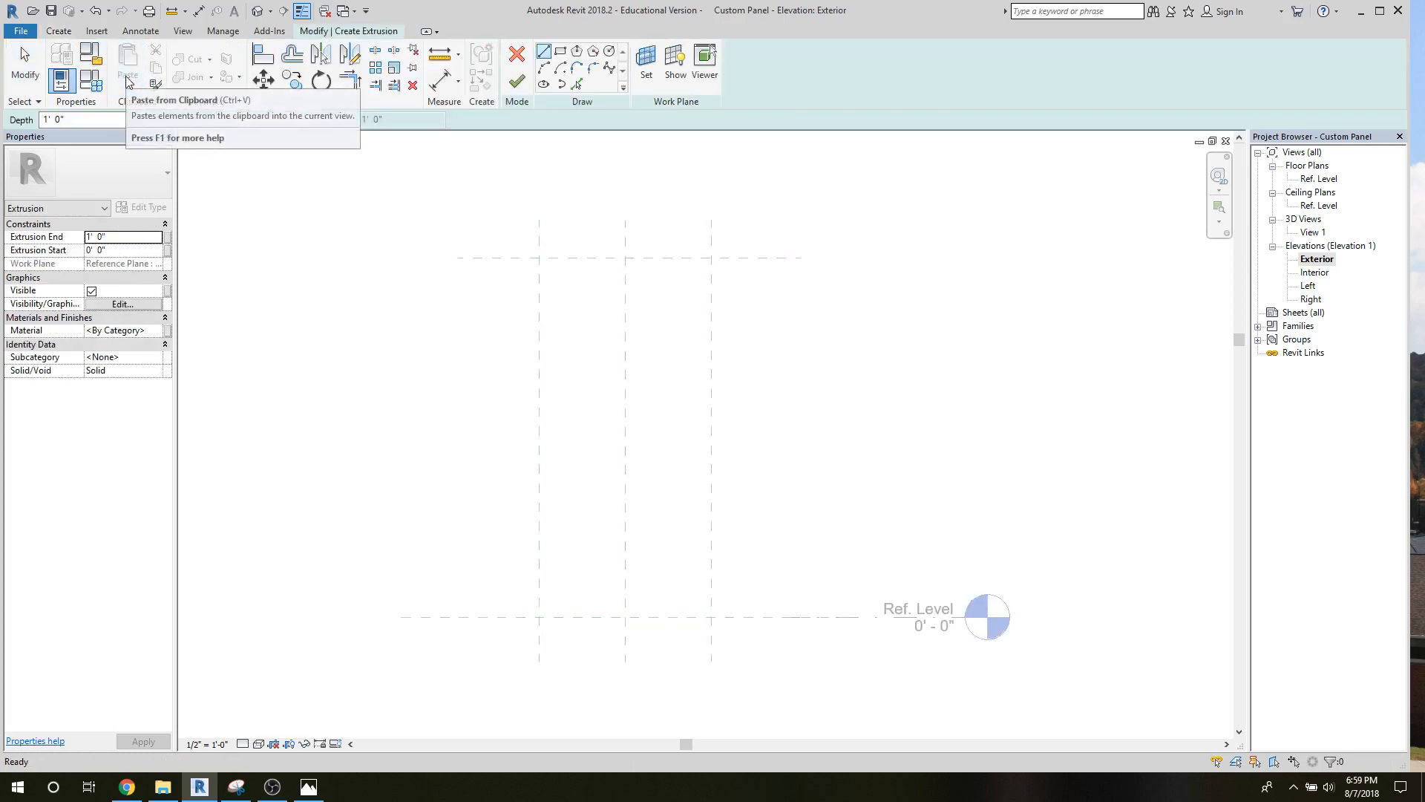
click(561, 51)
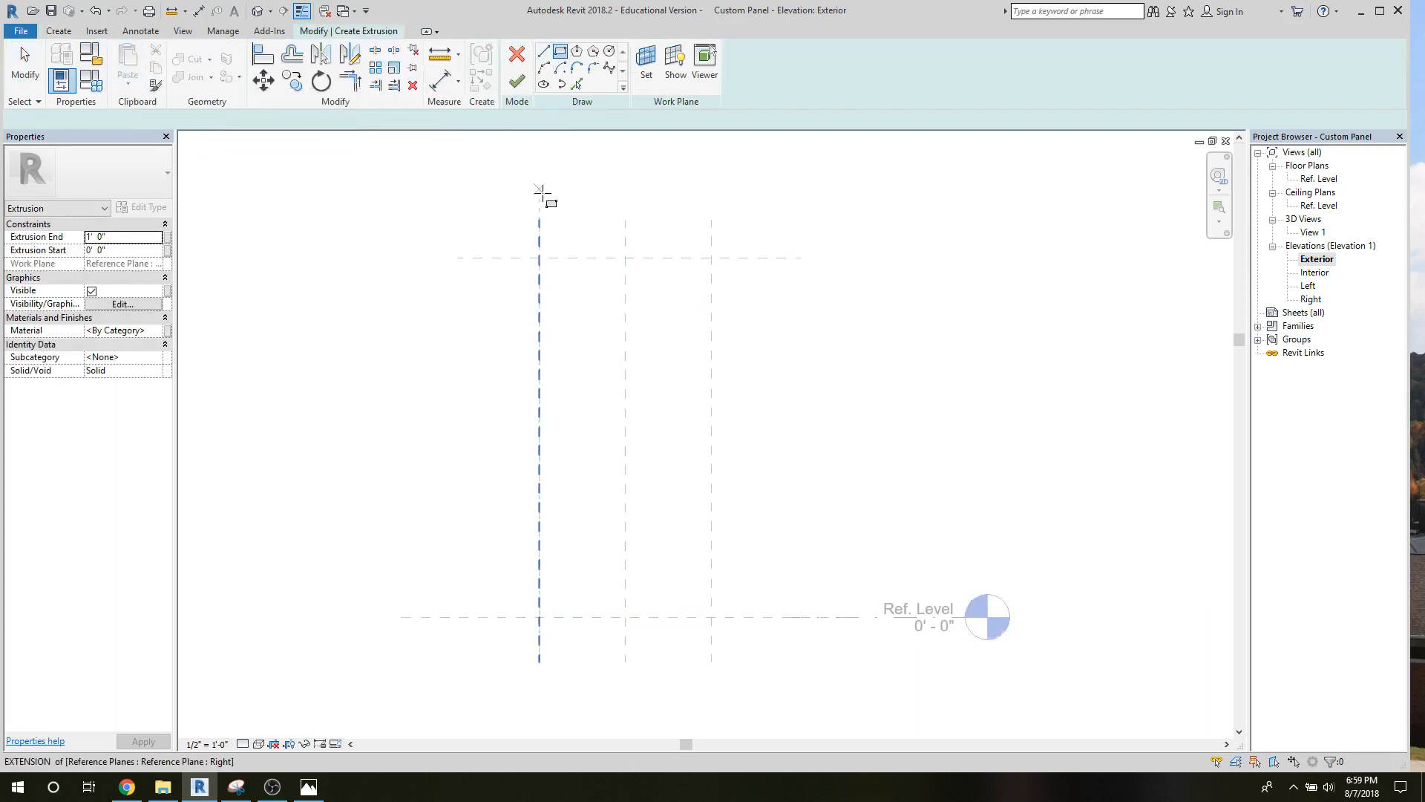
click(539, 258)
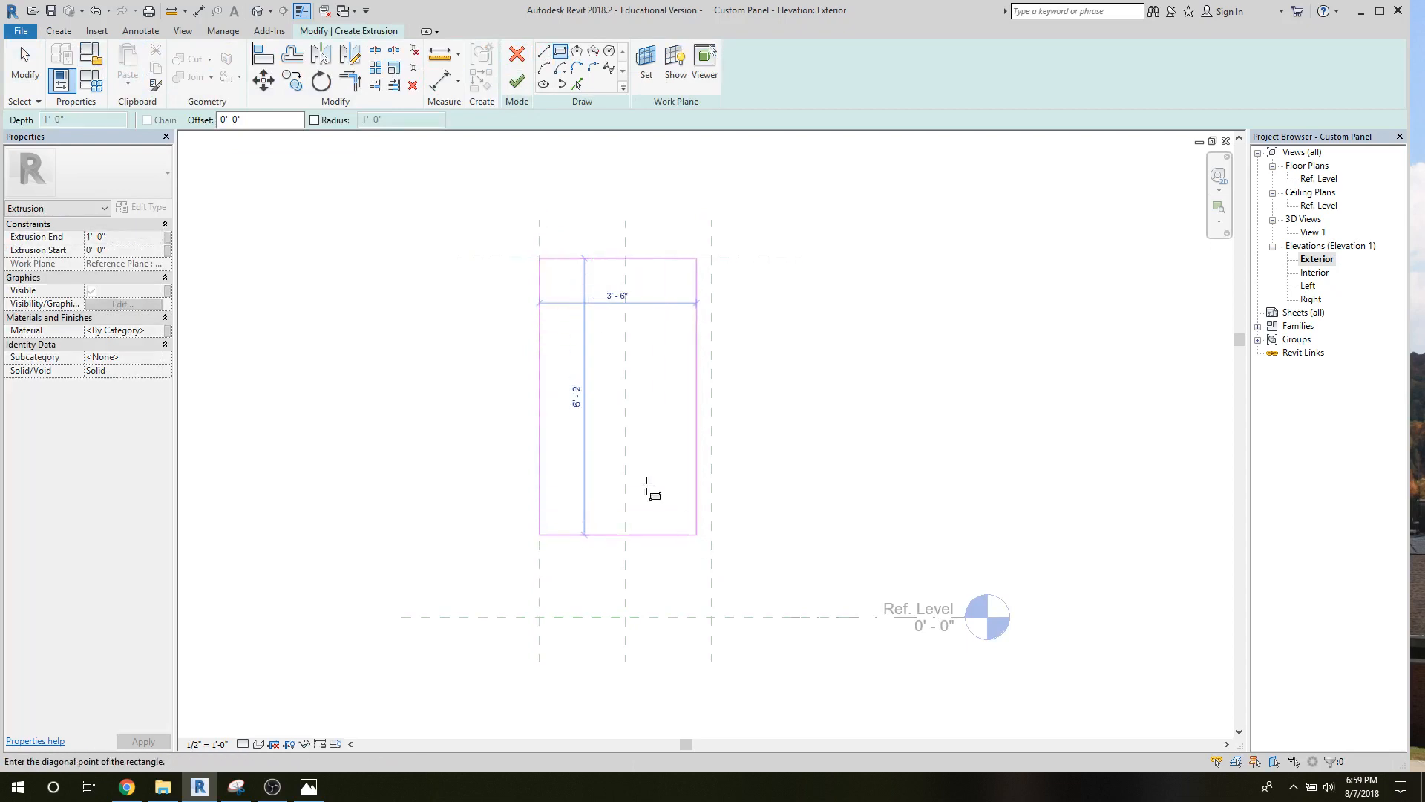
click(517, 71)
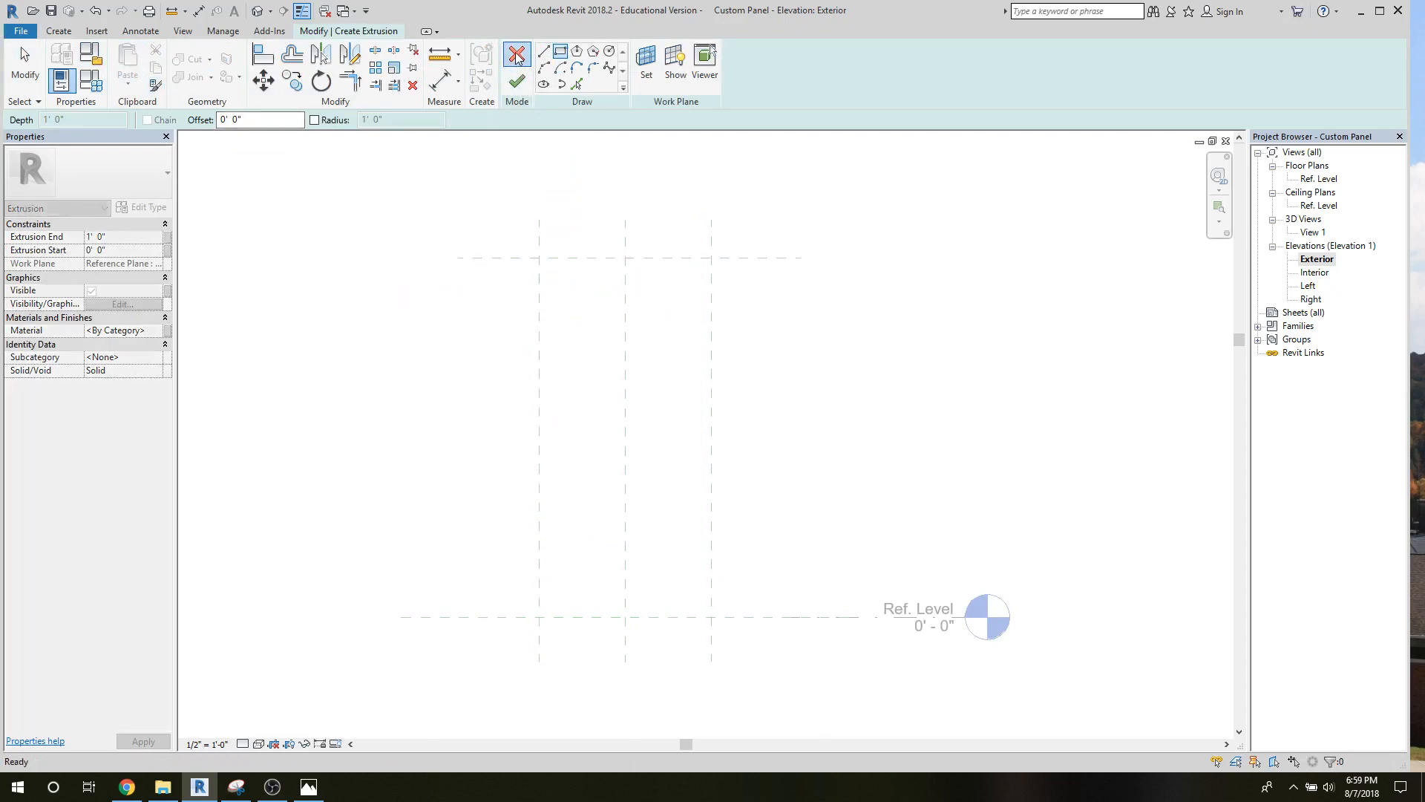
Start a sweep and sketch a rectangular path 3'-10" by 8'-0" between the outer reference planes, from the Top plane to the Ref. Level.
click(59, 30)
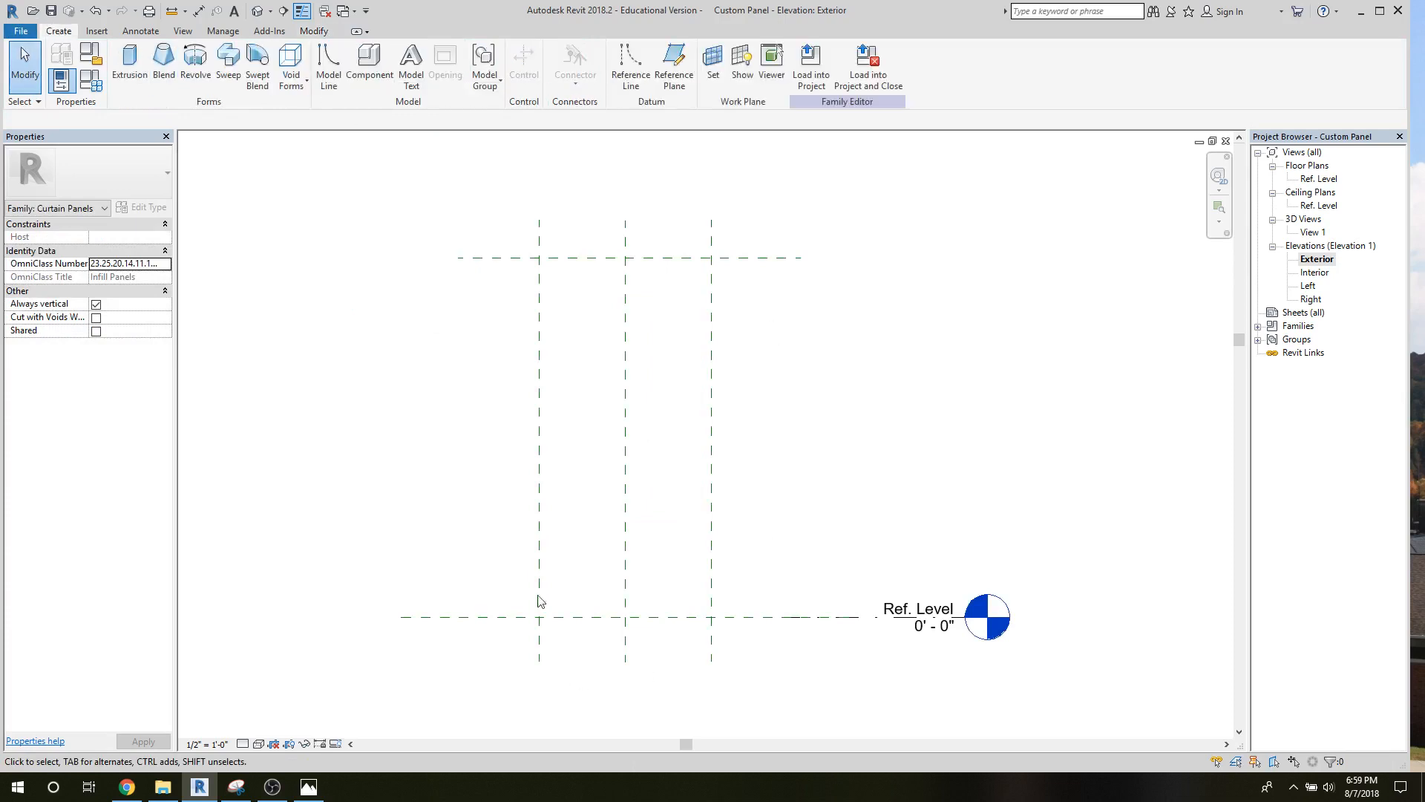
click(228, 70)
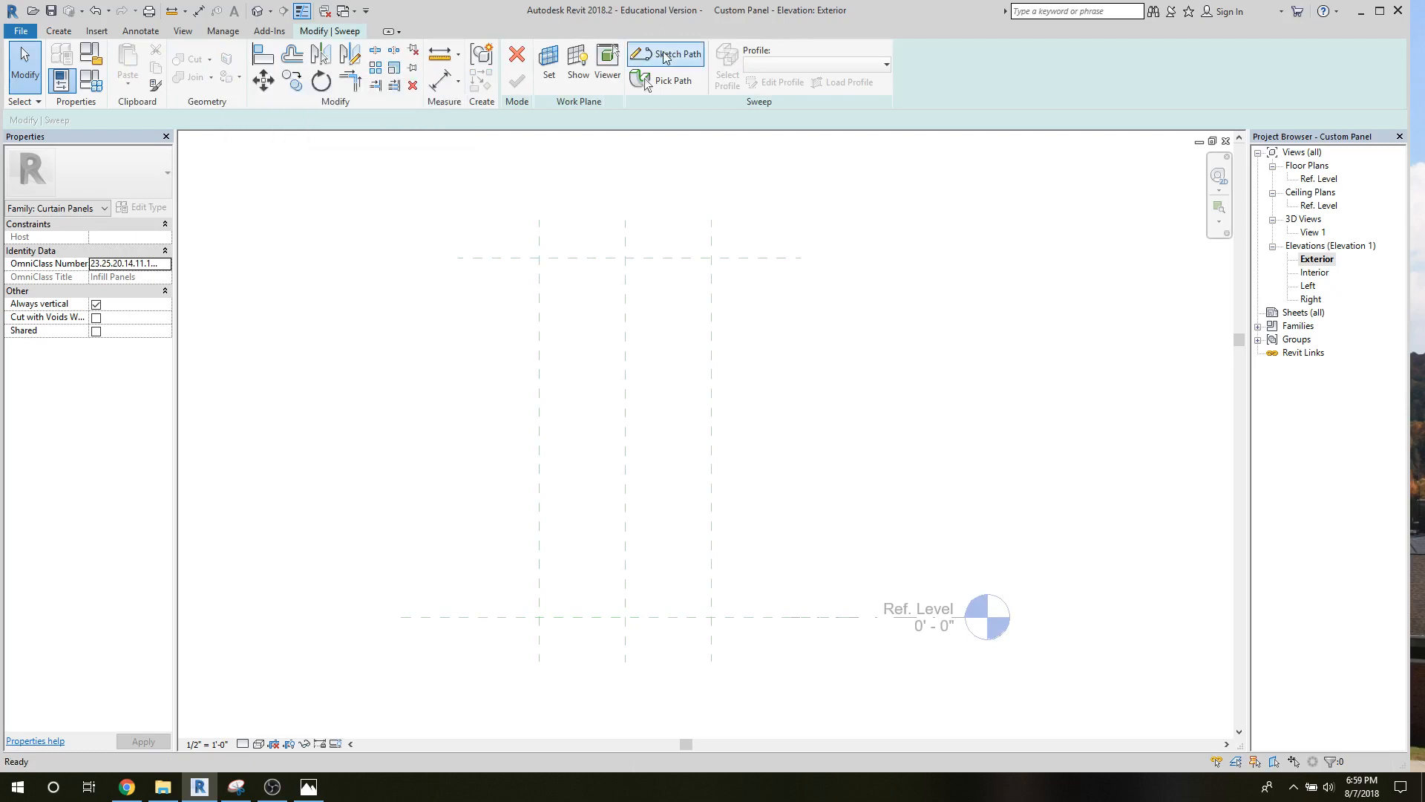
click(672, 54)
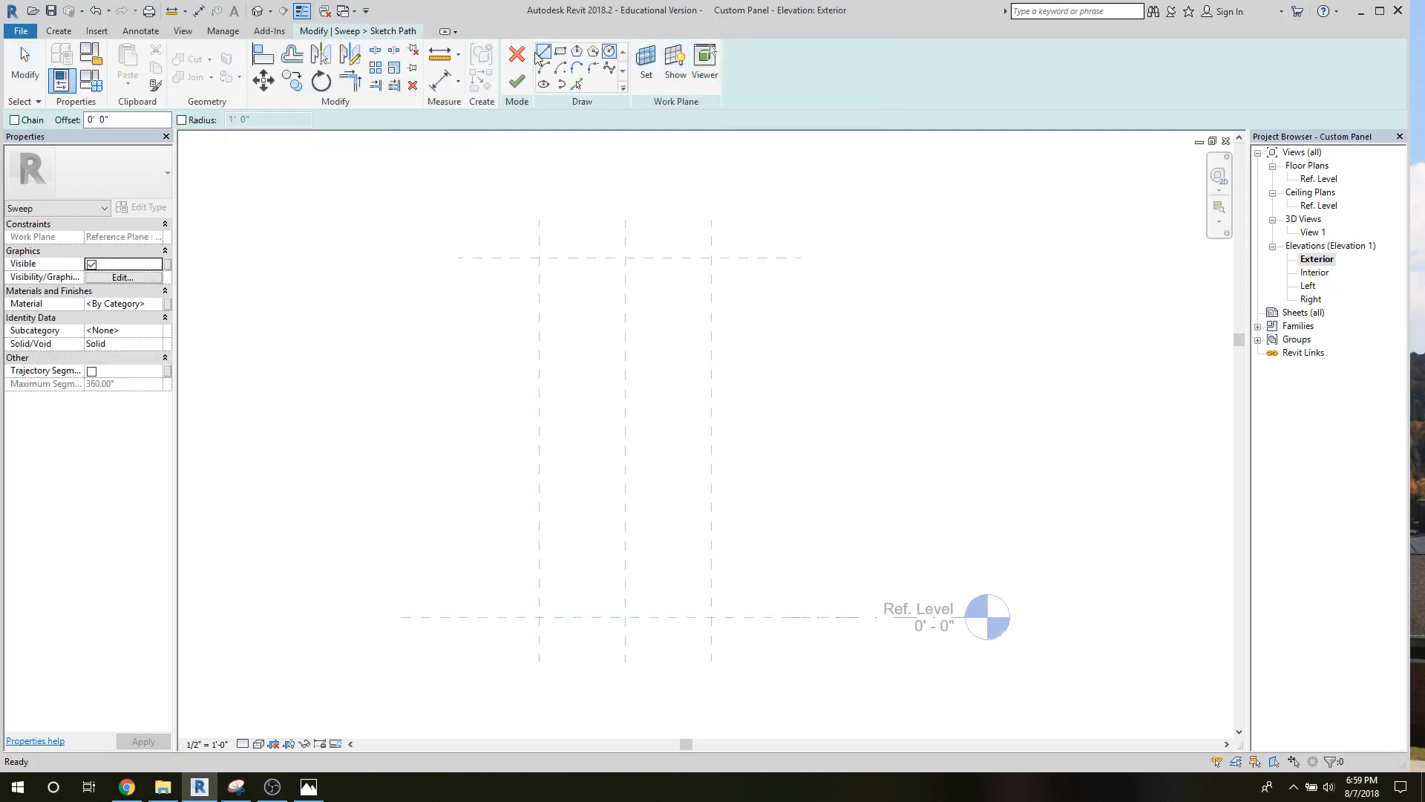
click(561, 51)
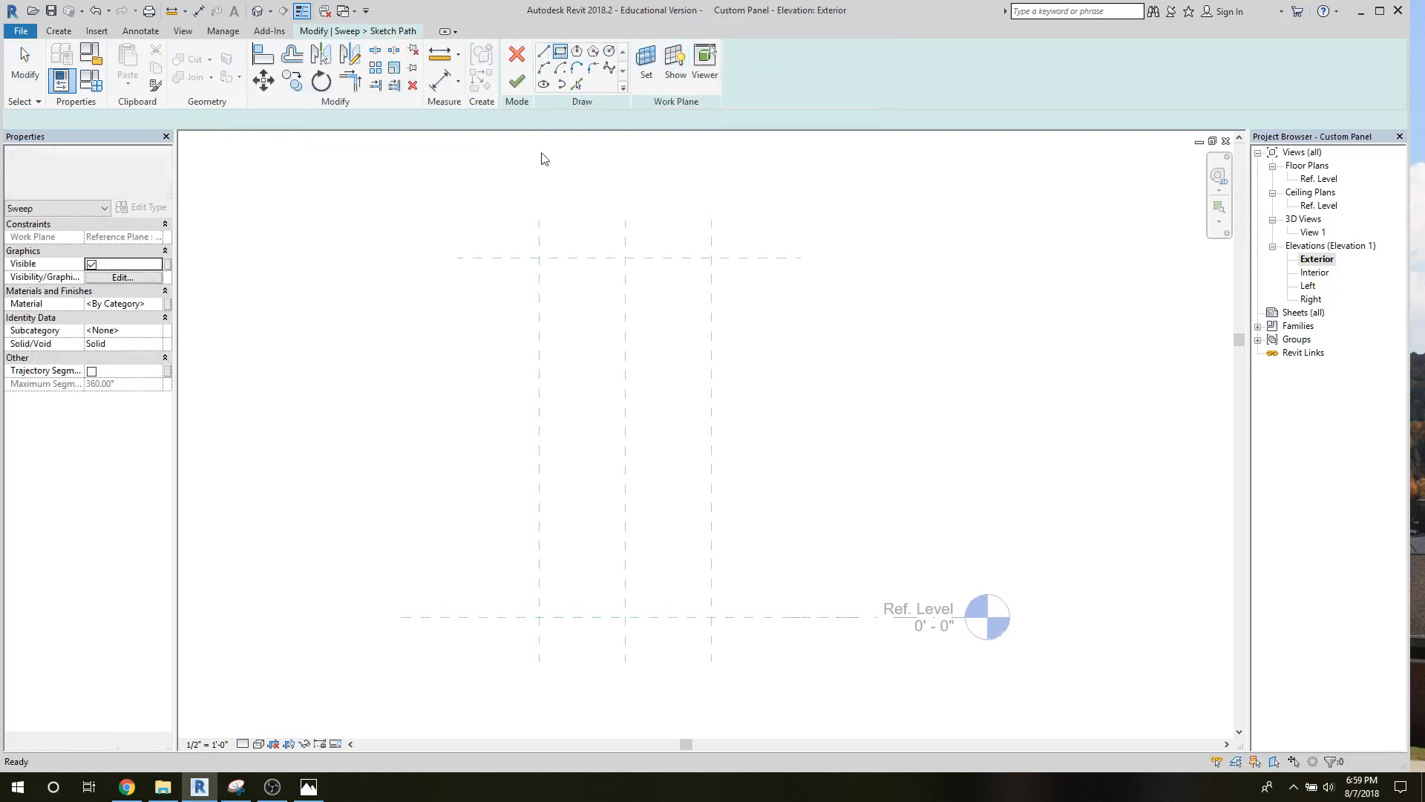
click(539, 258)
click(711, 617)
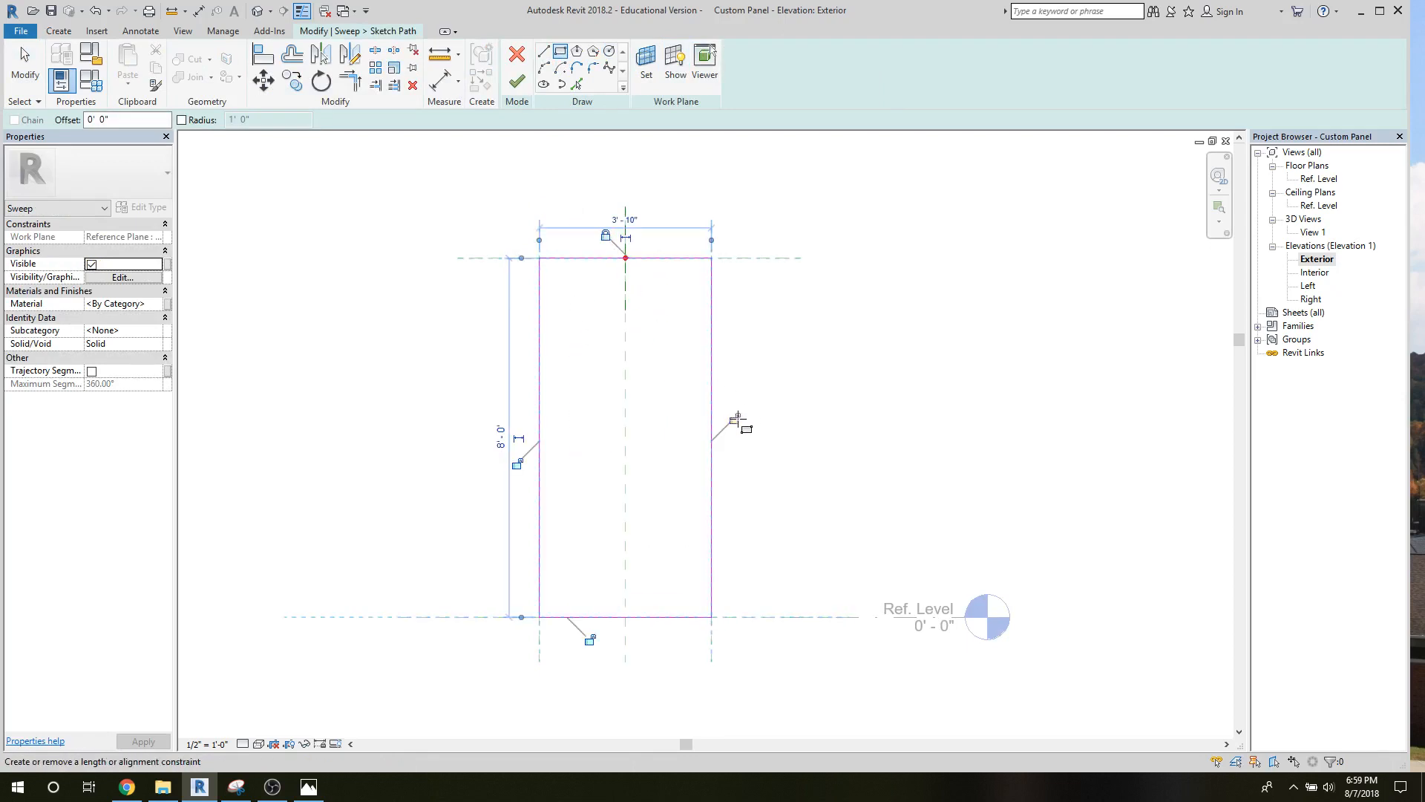
Lock the remaining sides of the rectangular path to their reference planes and level, and finish the path sketch.
click(517, 464)
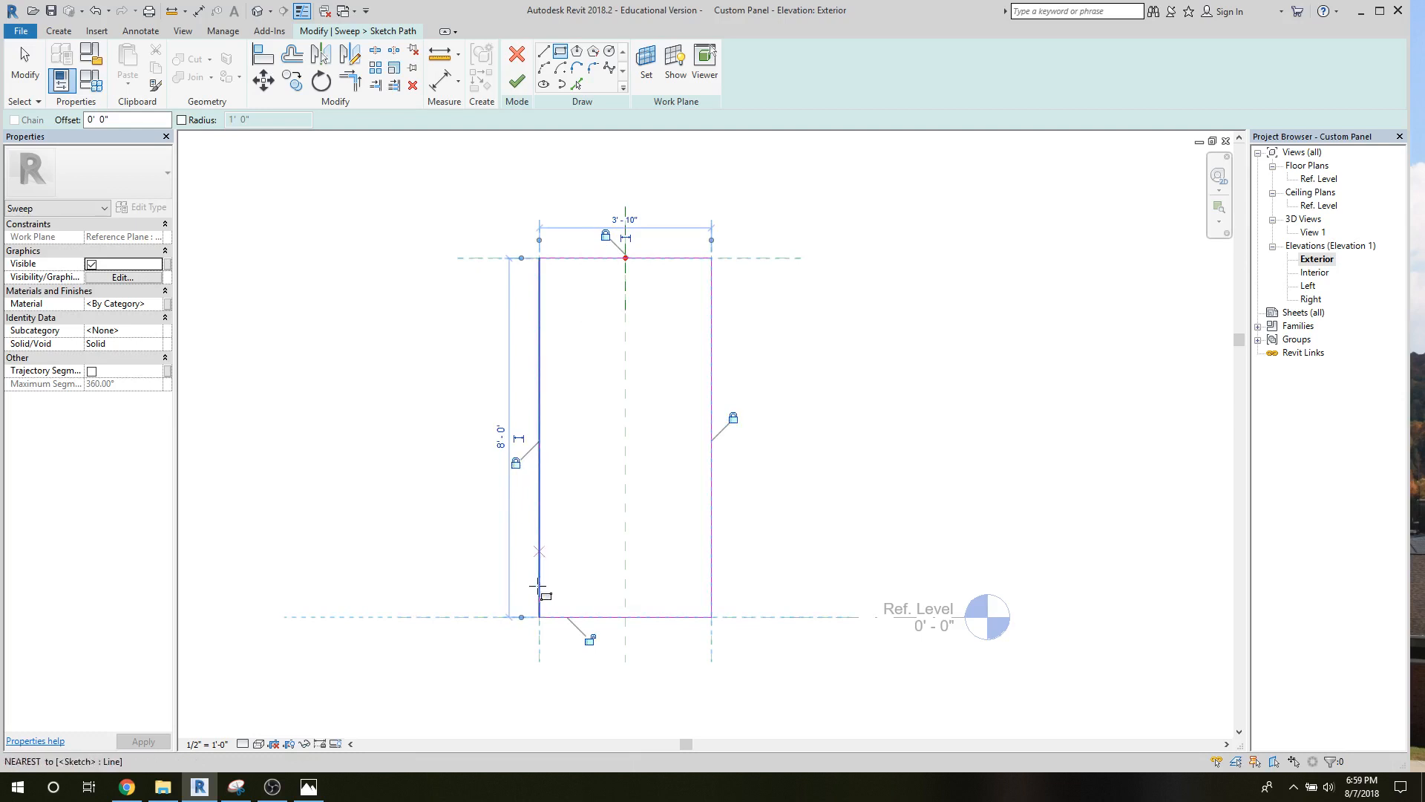
click(590, 643)
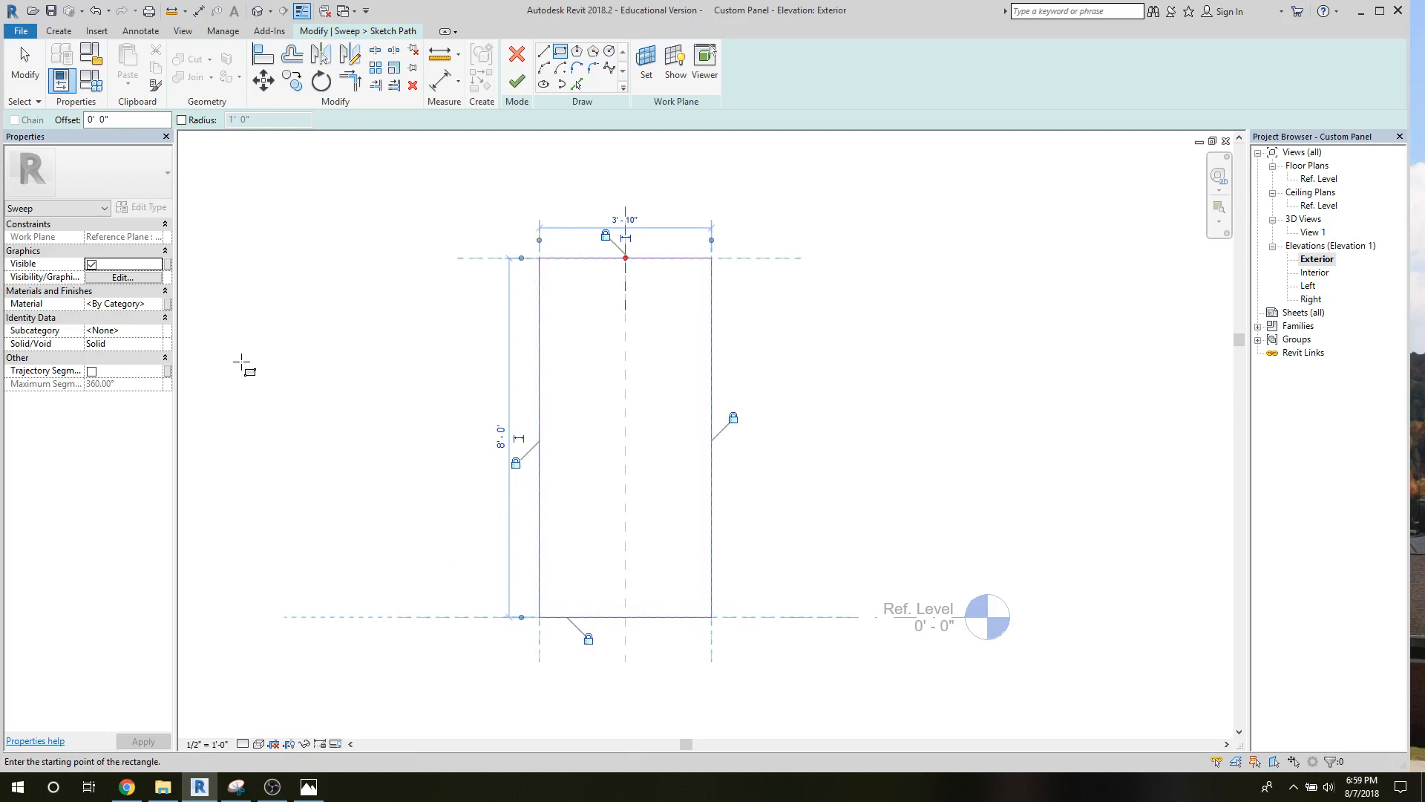
click(518, 82)
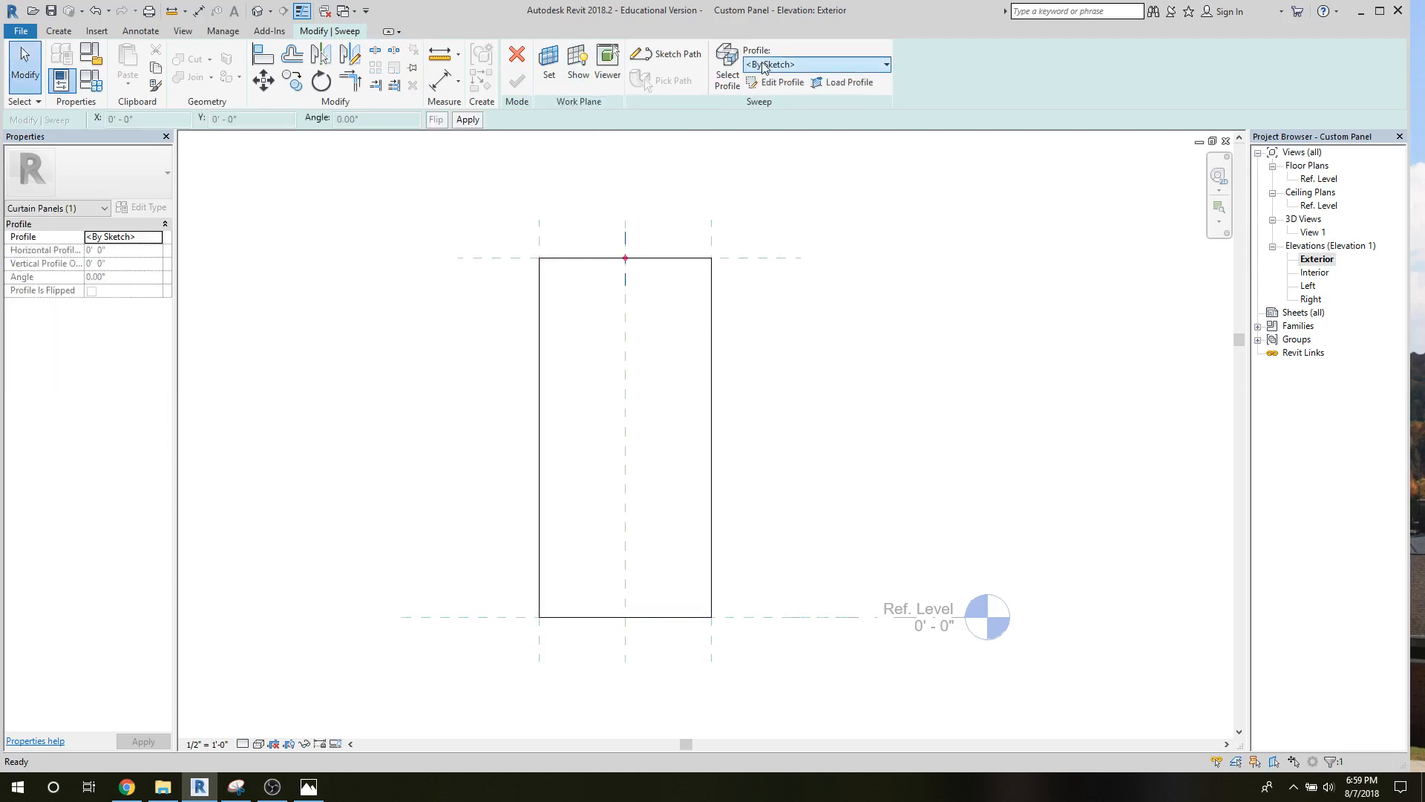
Load the Extrusion Profile family from the MCW folder on the Desktop and assign it as the sweep's profile.
click(765, 67)
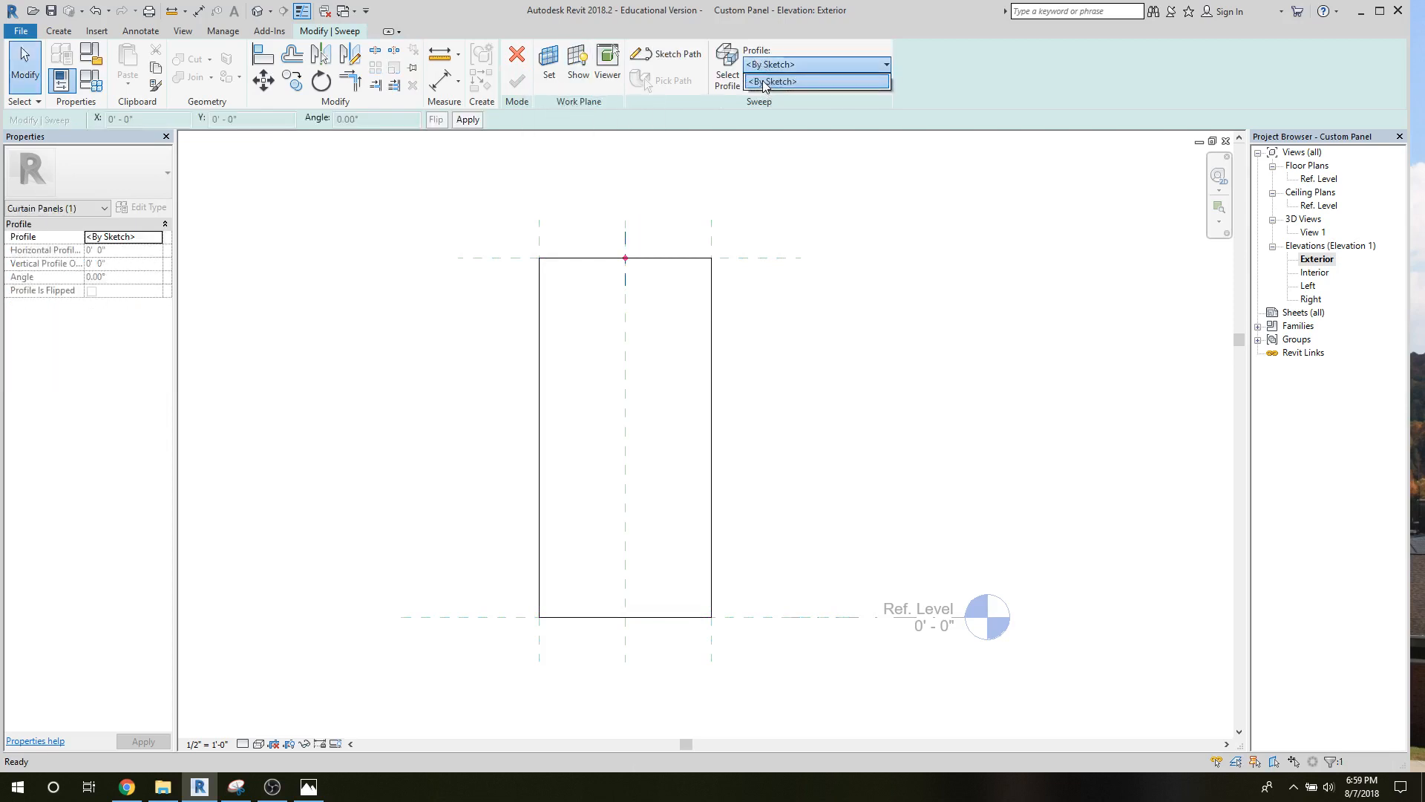
click(765, 82)
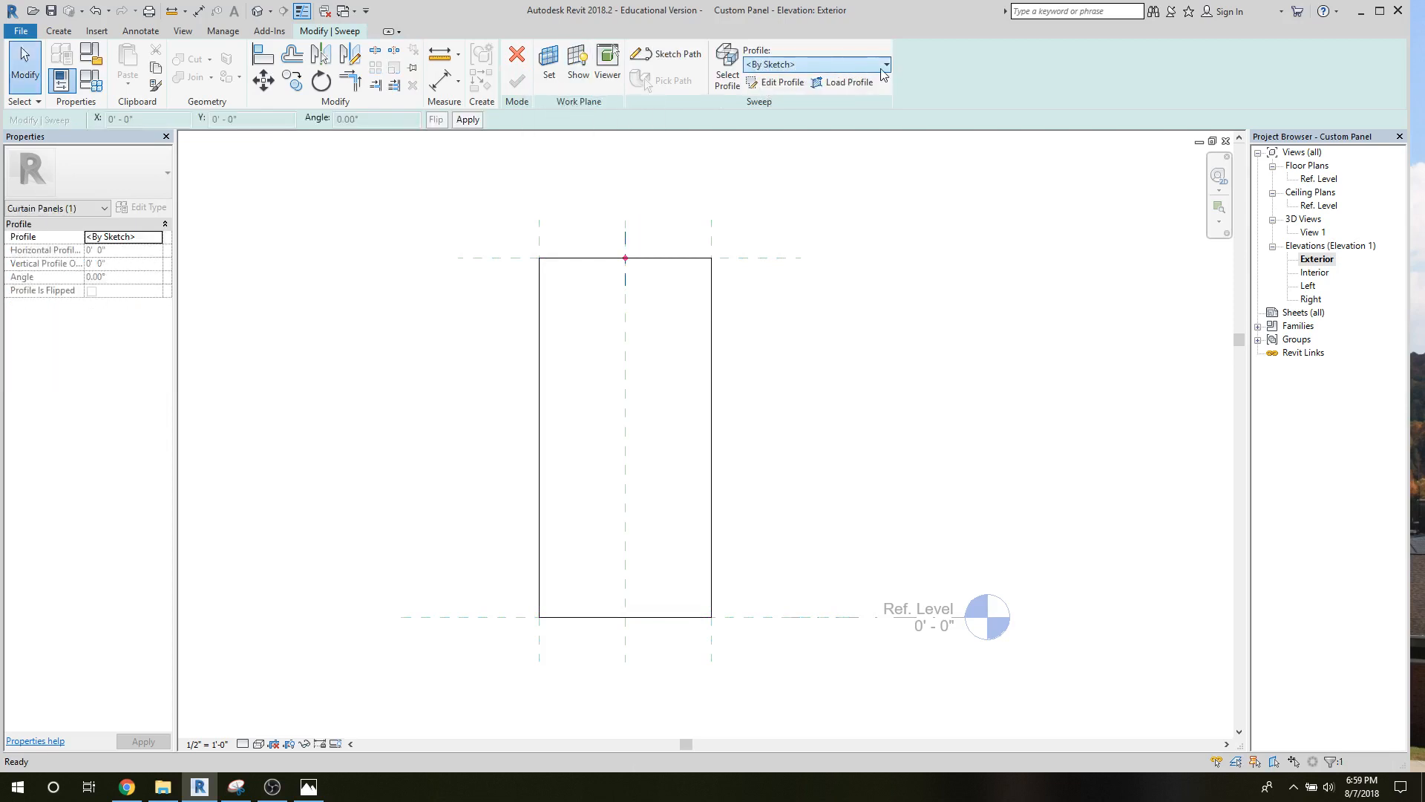
click(846, 81)
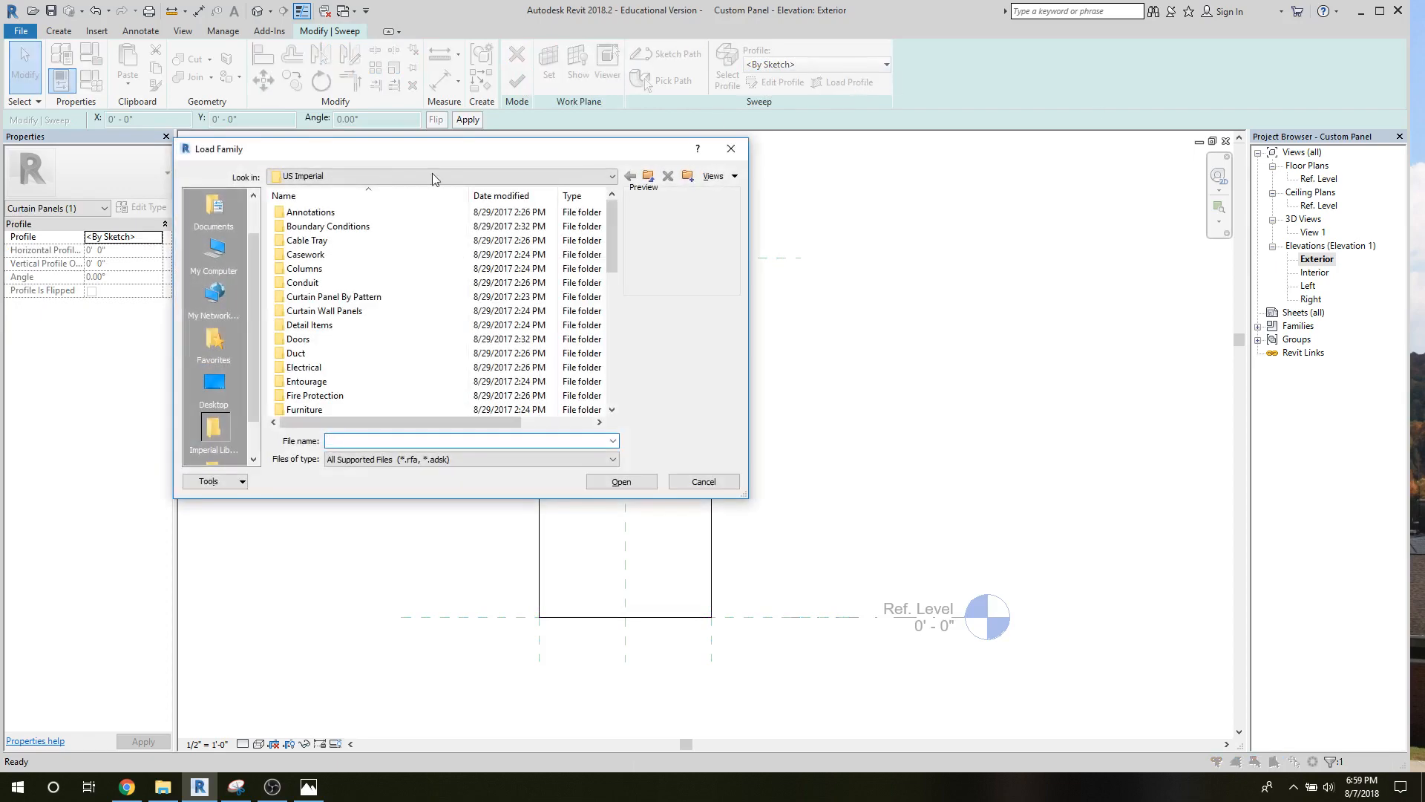
click(214, 383)
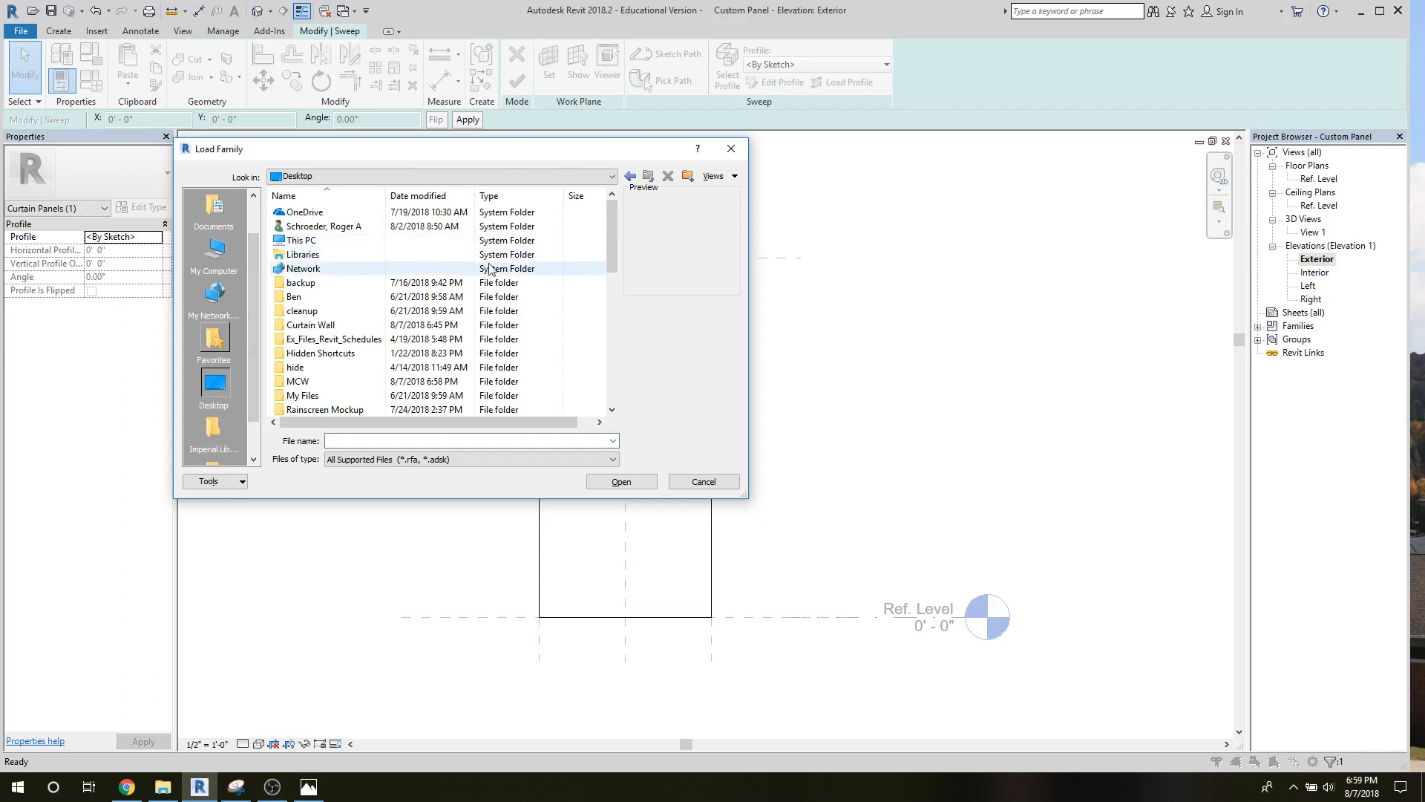
drag(614, 271, 611, 288)
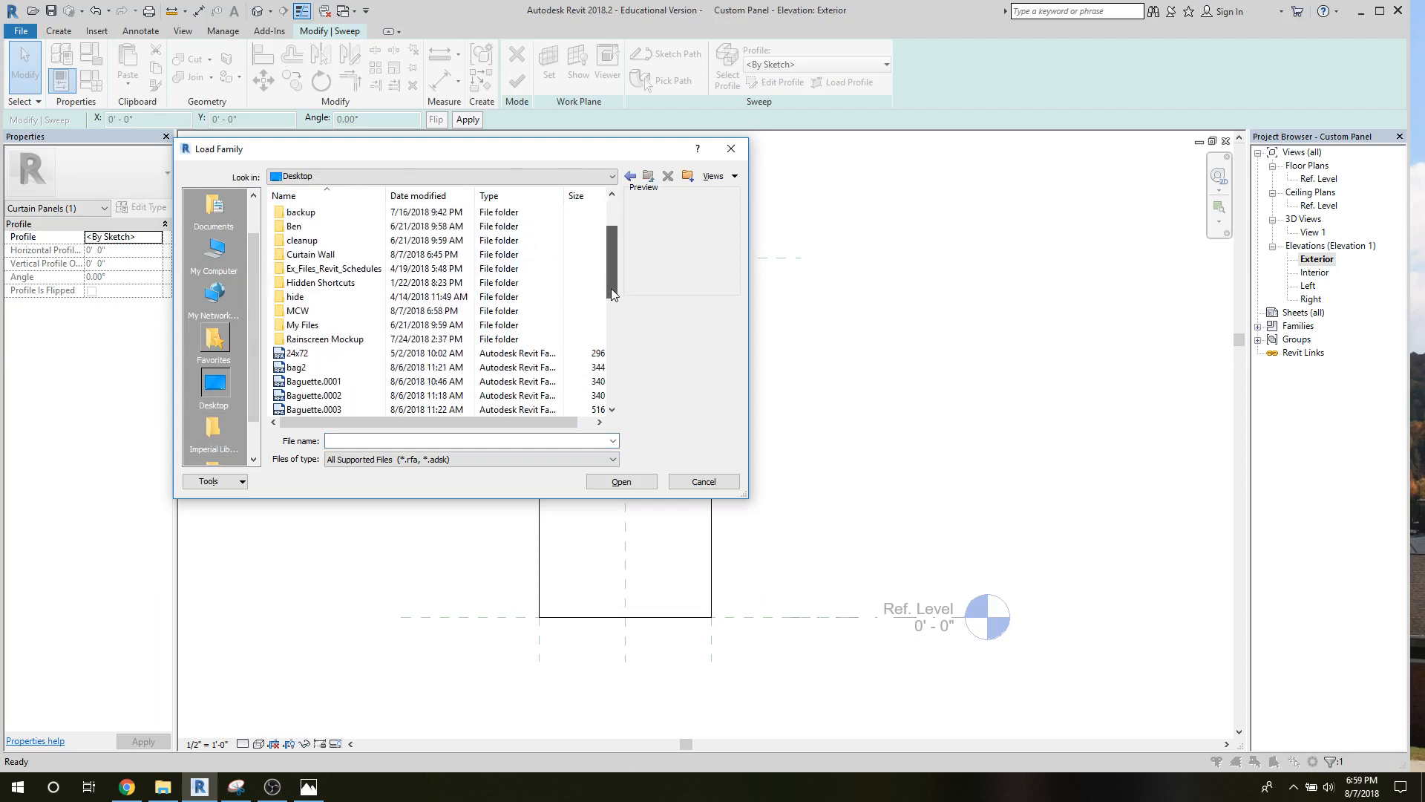
double_click(321, 312)
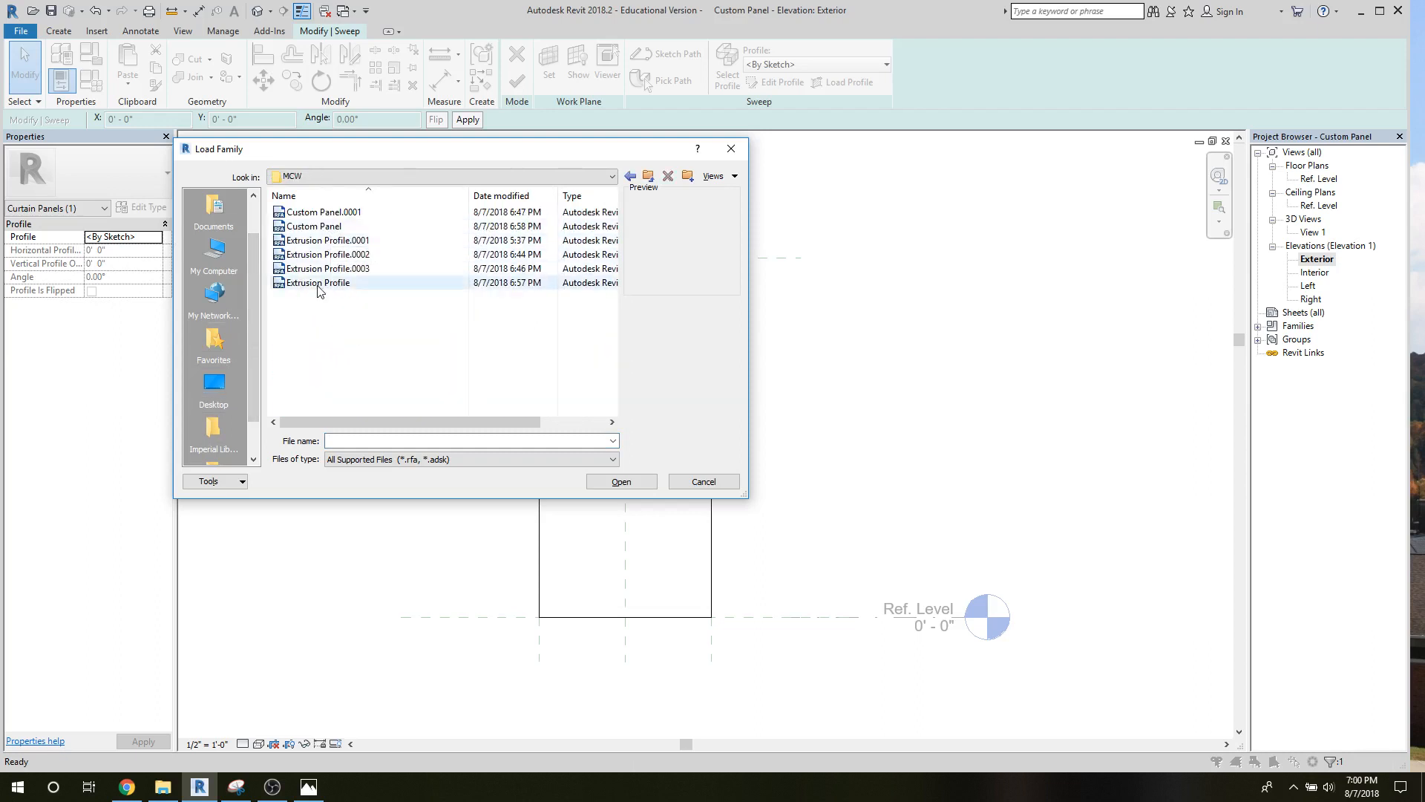
click(319, 284)
click(605, 482)
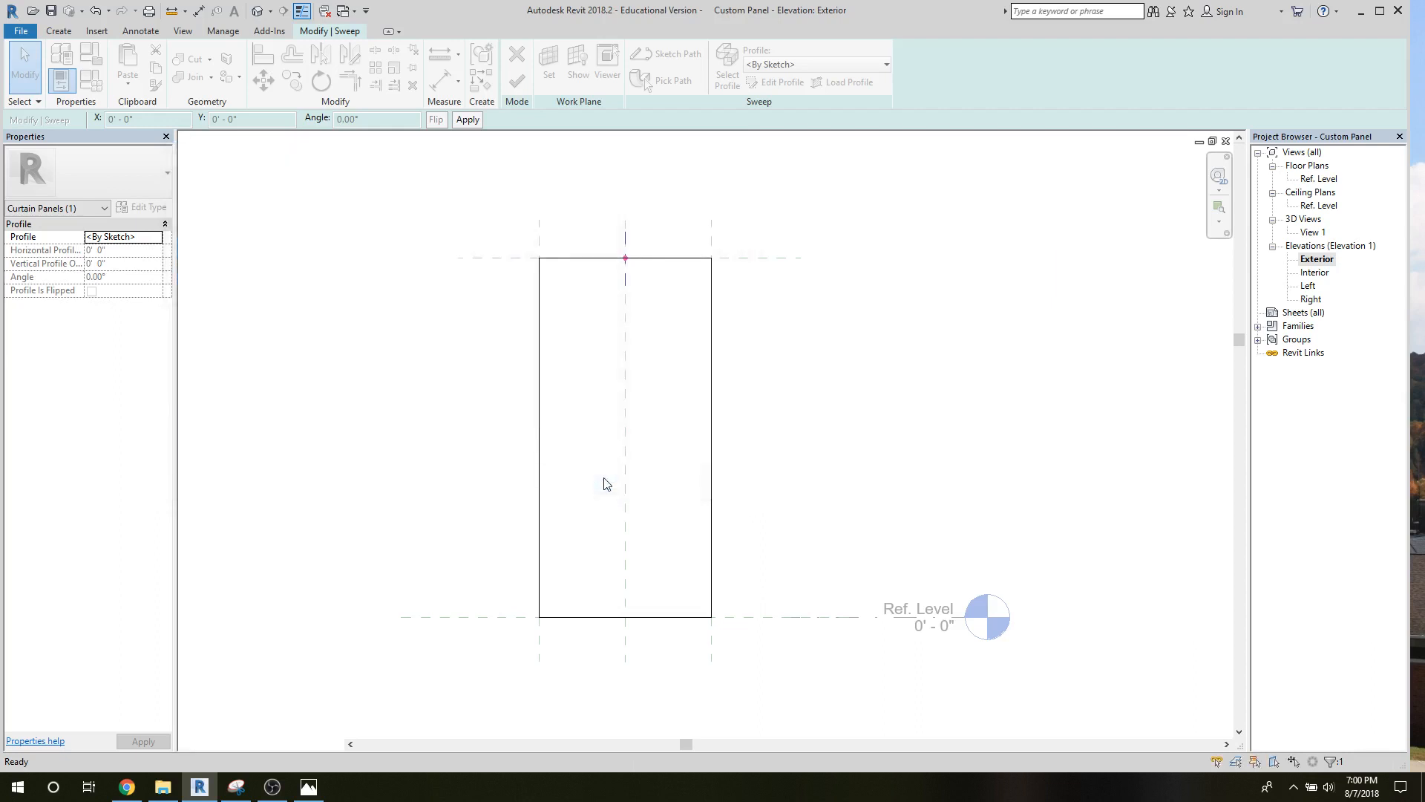
click(782, 65)
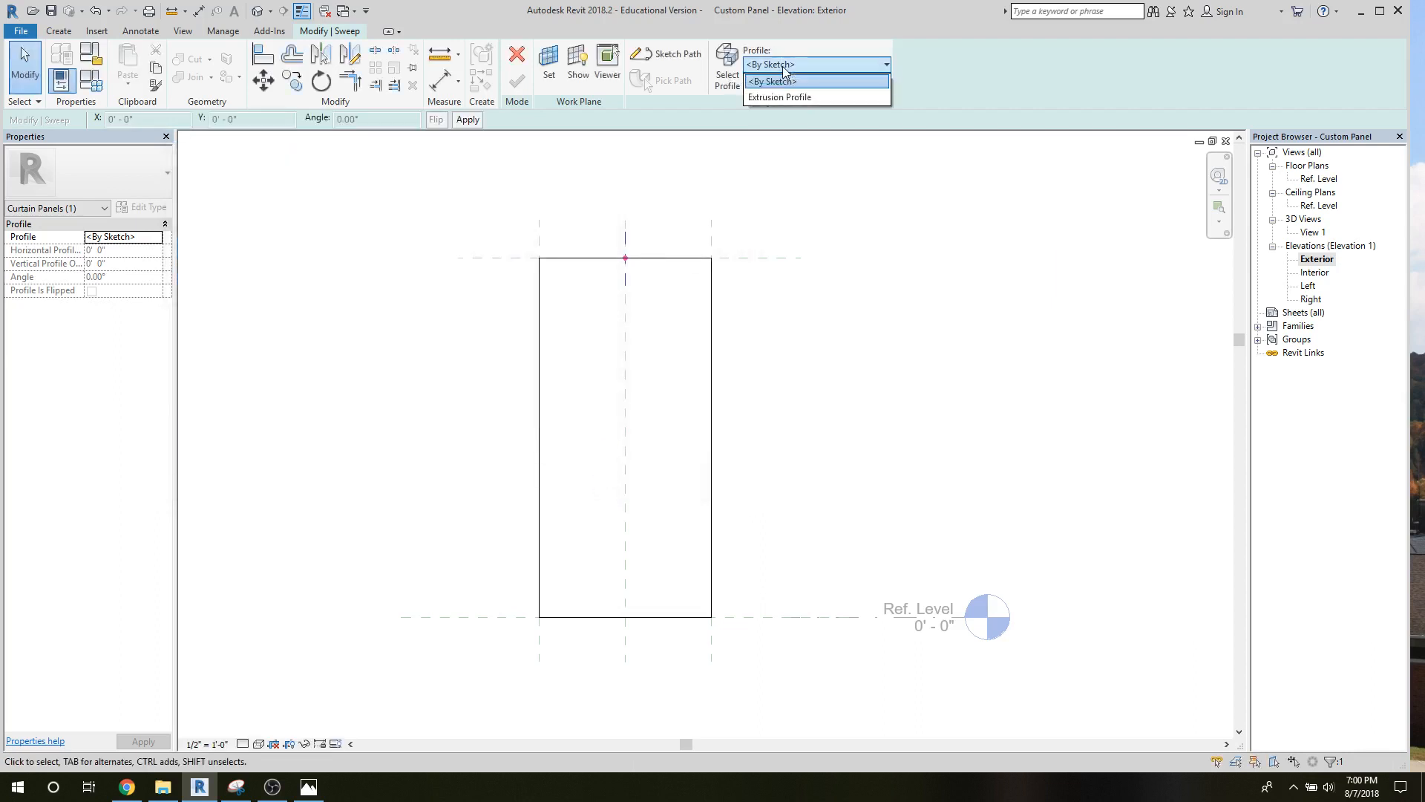
click(778, 98)
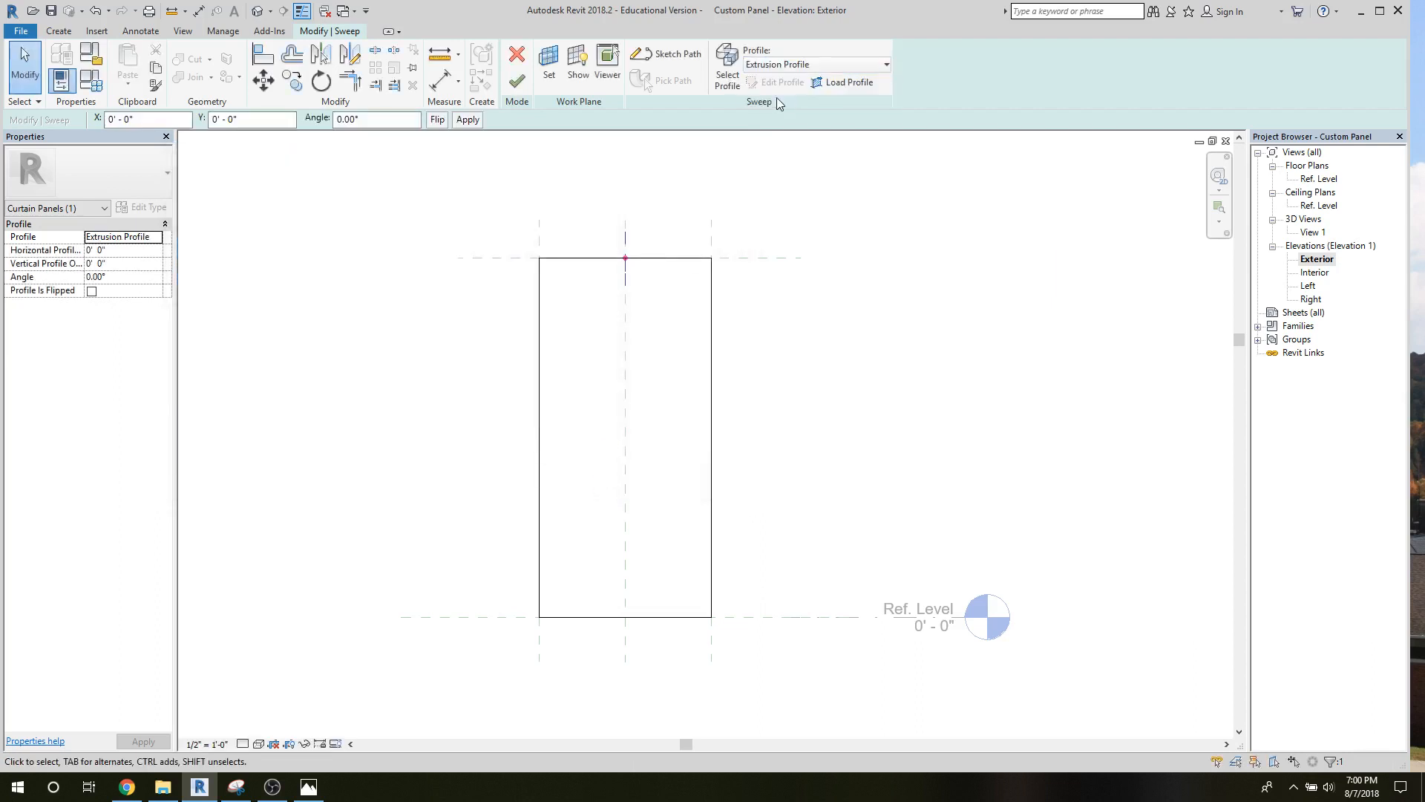
In the Left elevation, set the sweep profile's angle to 180°, flip the profile and finish the sweep.
double_click(1309, 286)
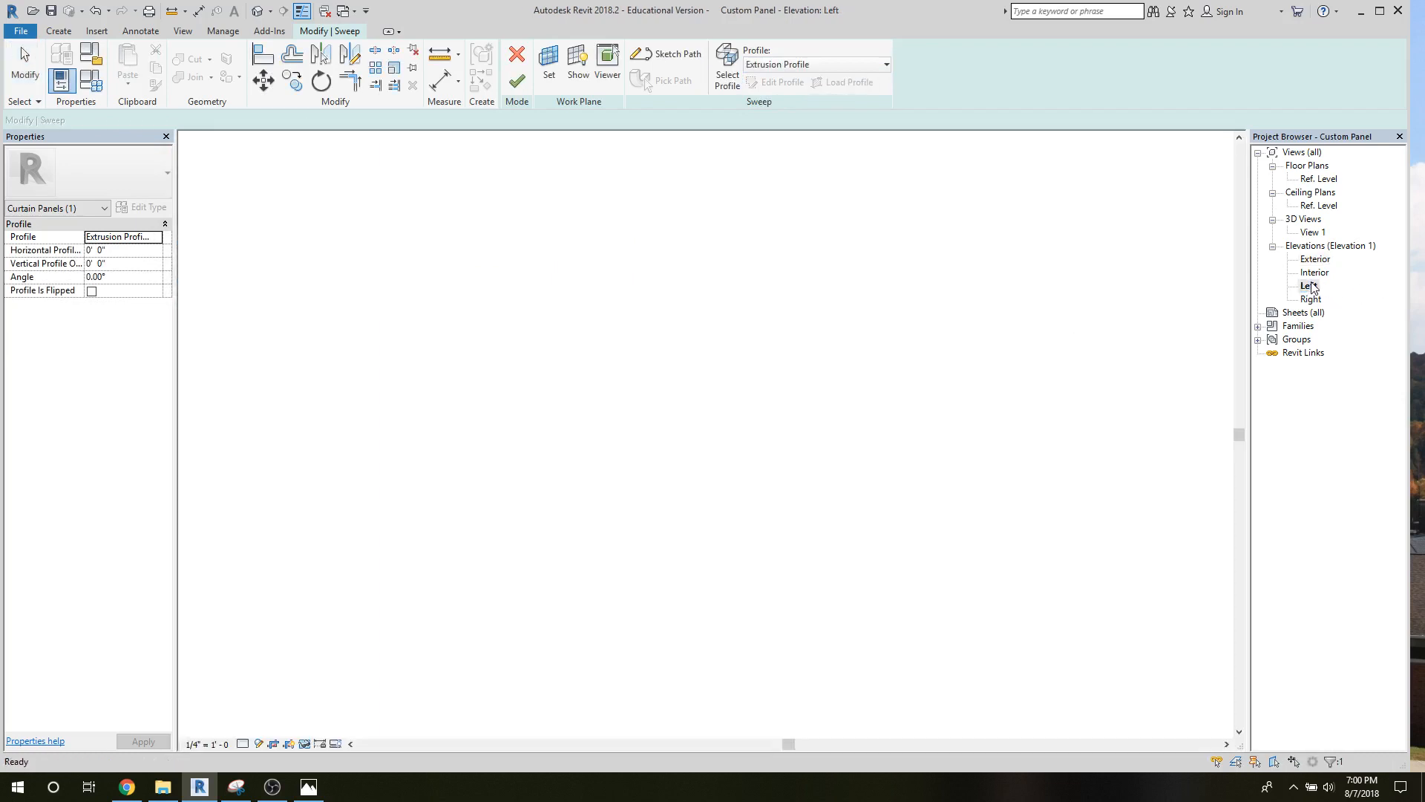
scroll(687, 287, up, 4)
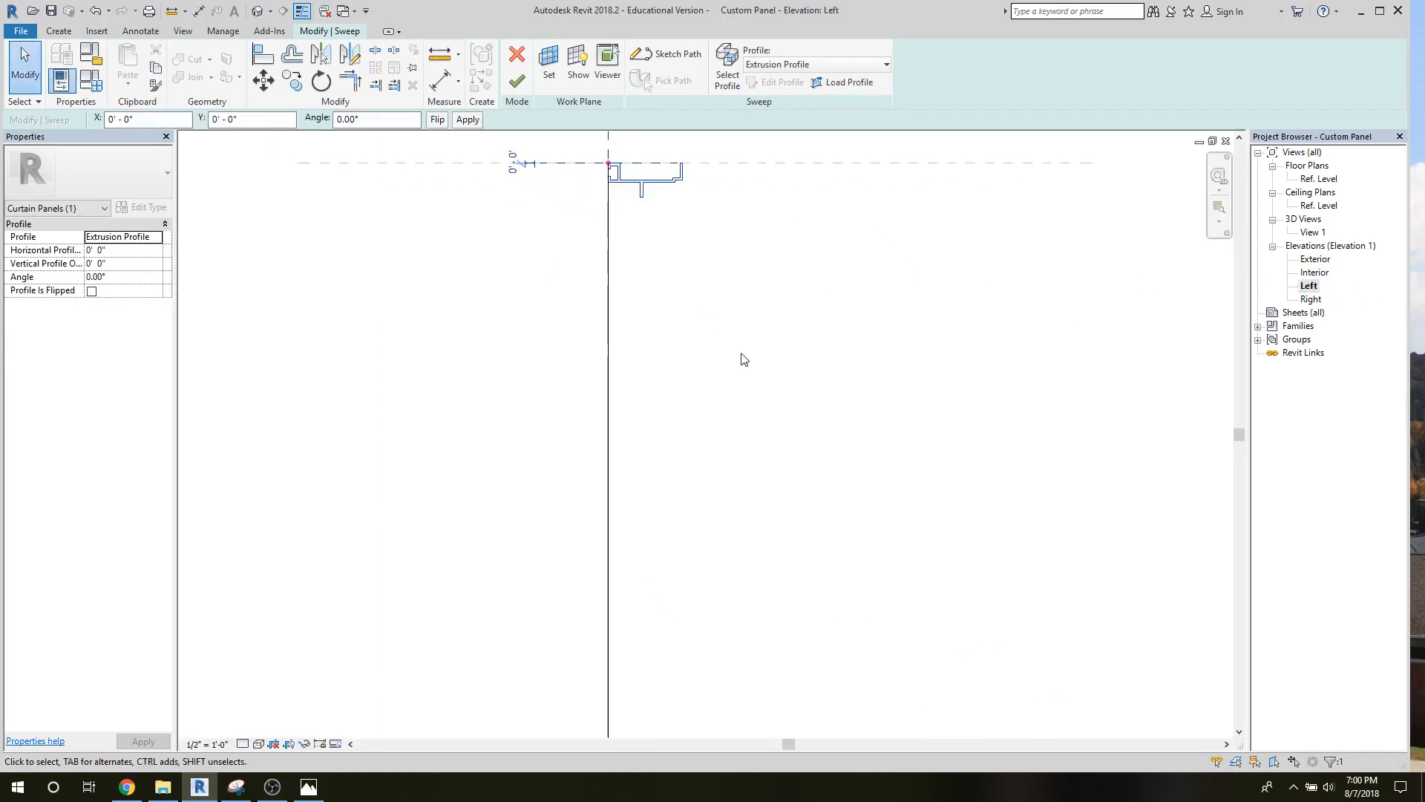
middle_drag(742, 357, 929, 582)
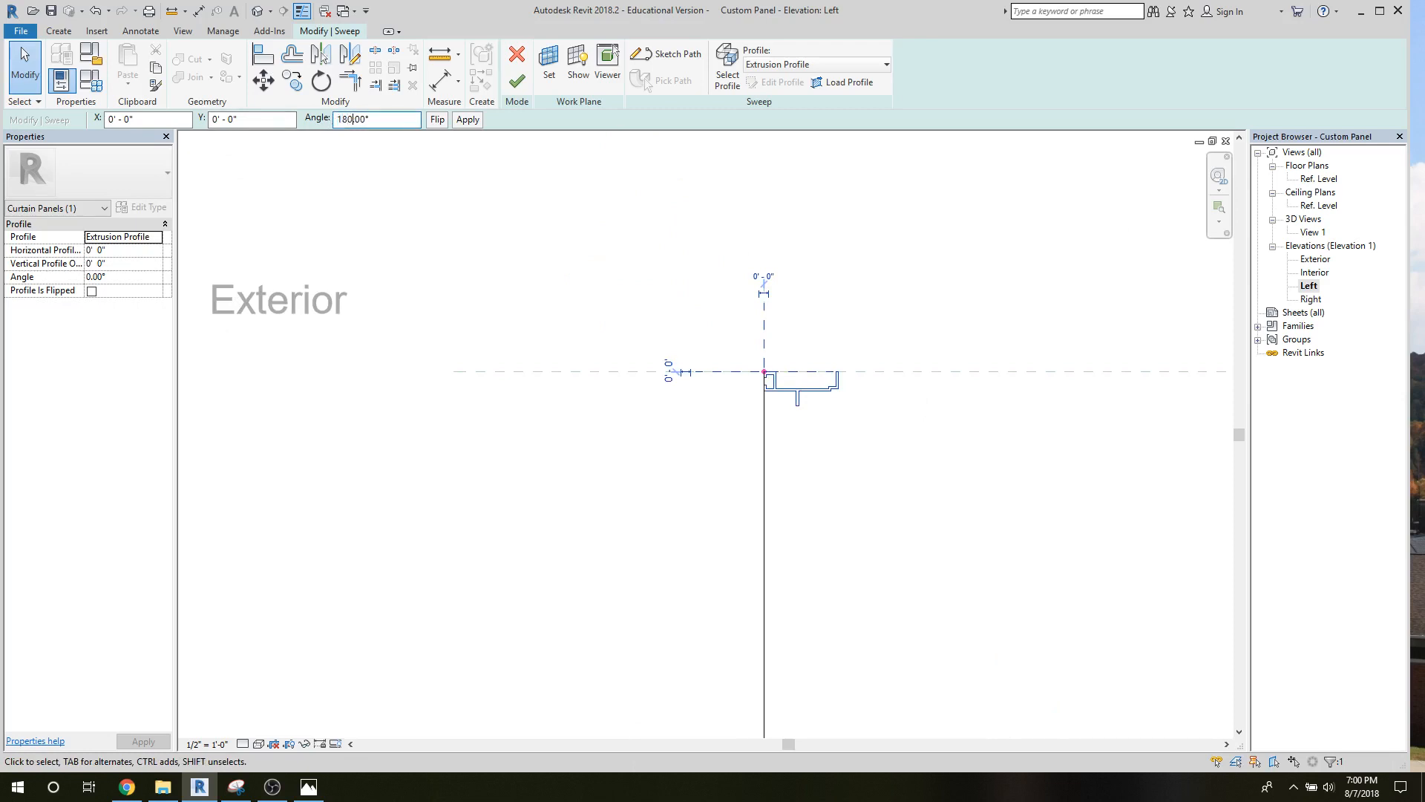
key(Return)
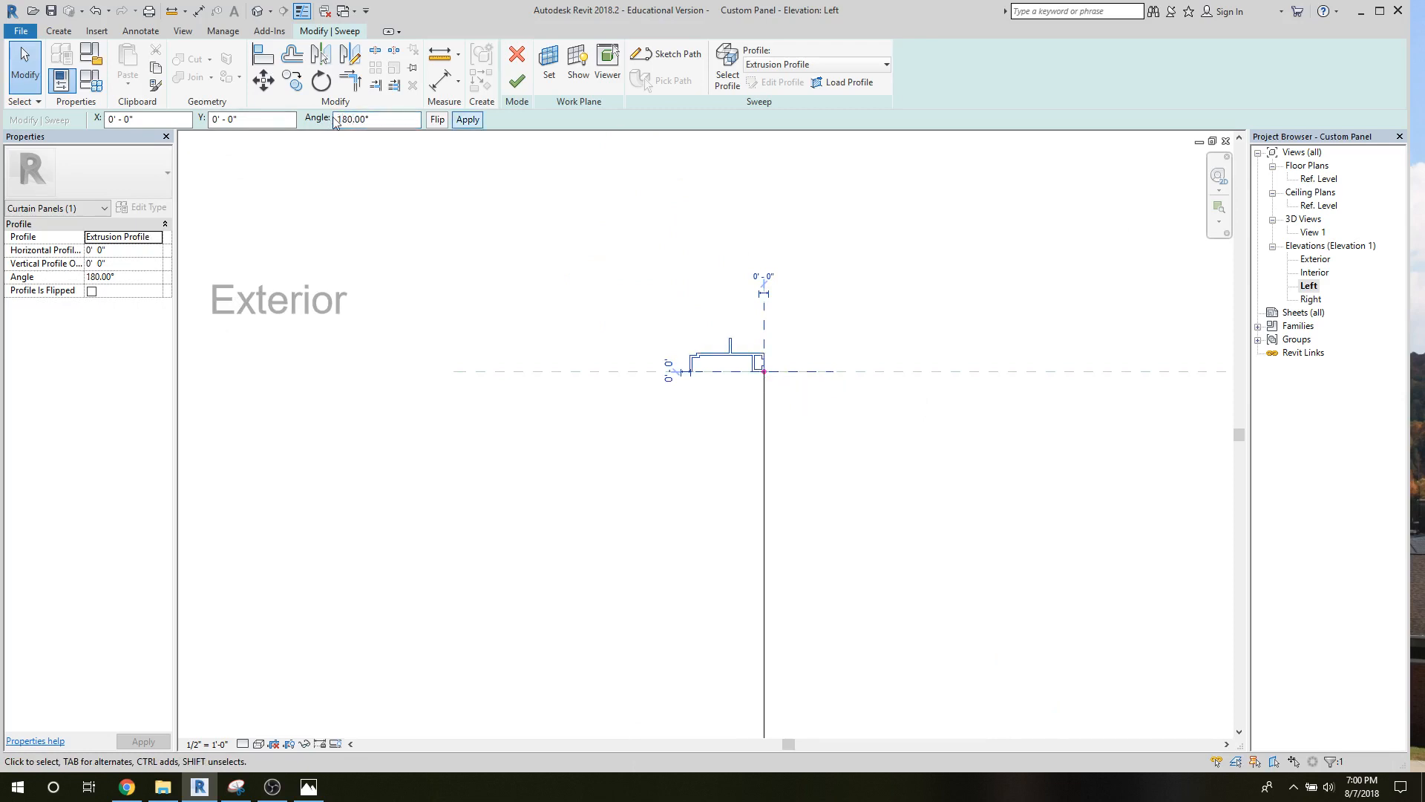
click(435, 123)
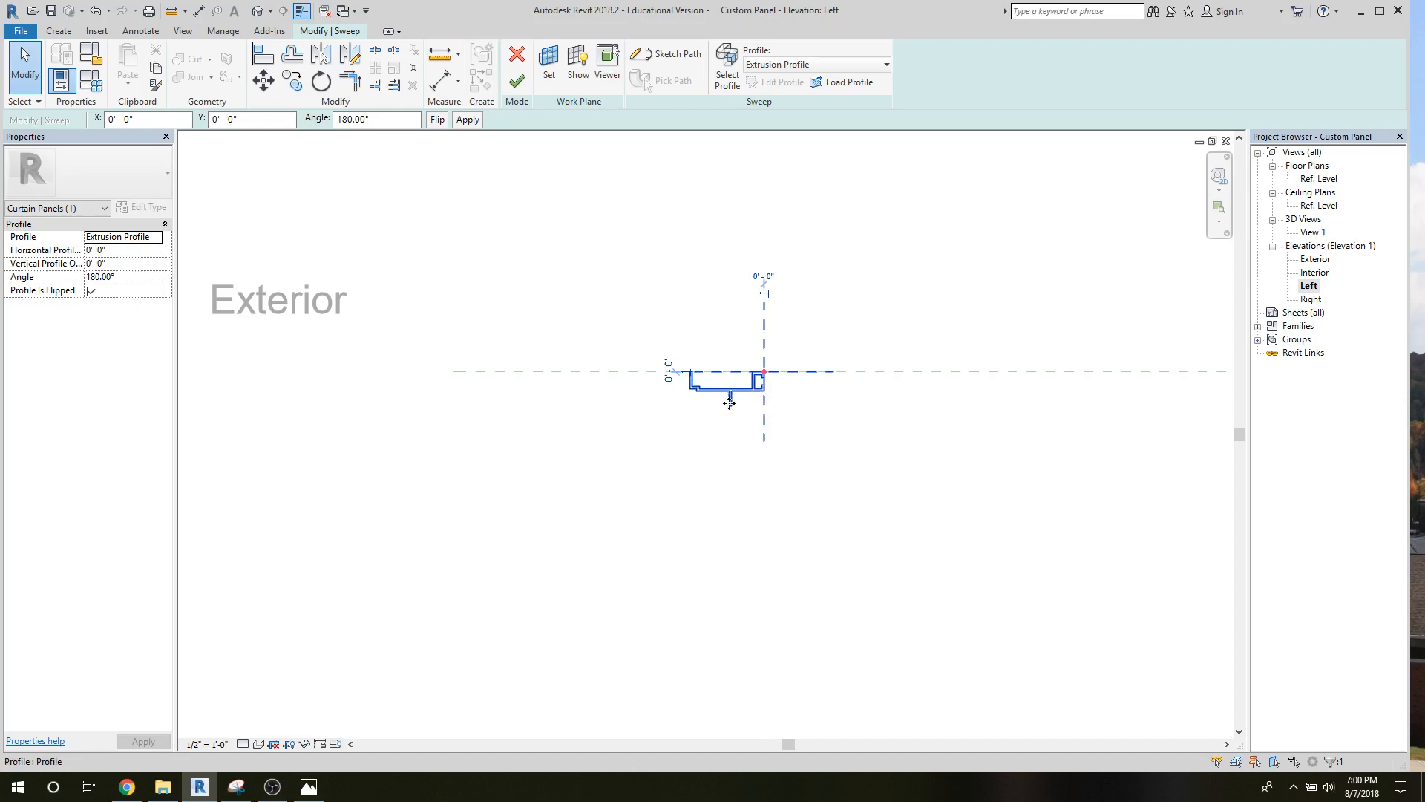
scroll(731, 443, up, 4)
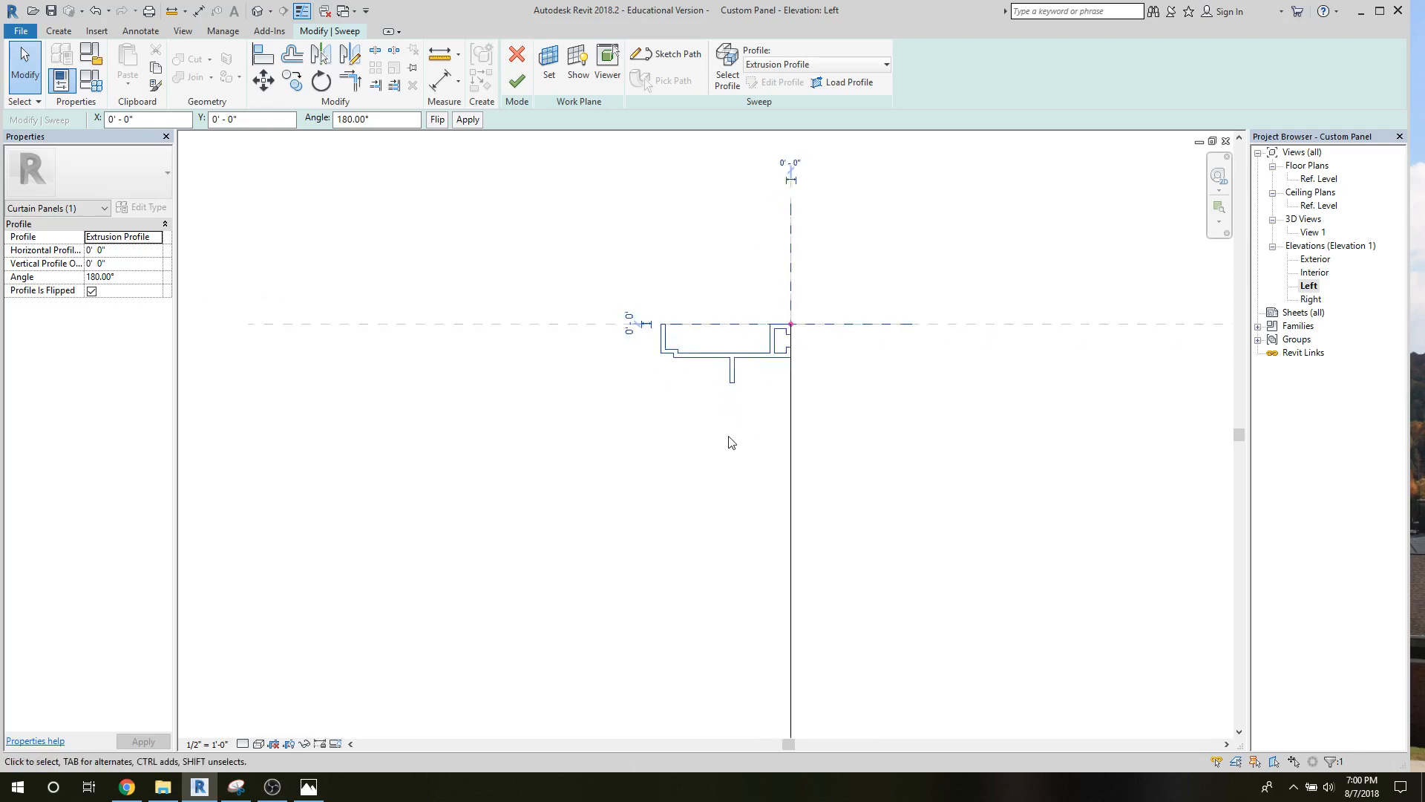
scroll(732, 444, down, 3)
click(516, 80)
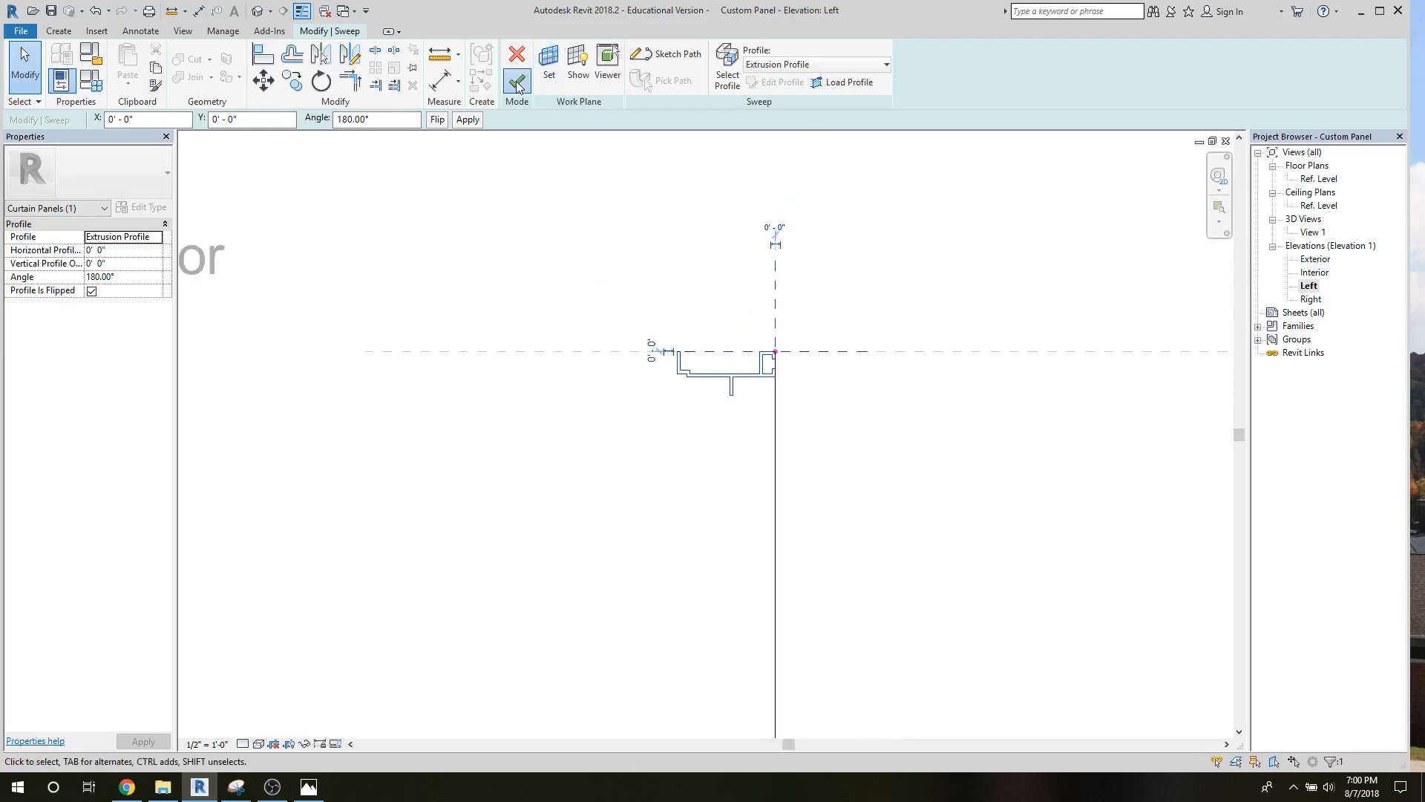
scroll(709, 477, down, 2)
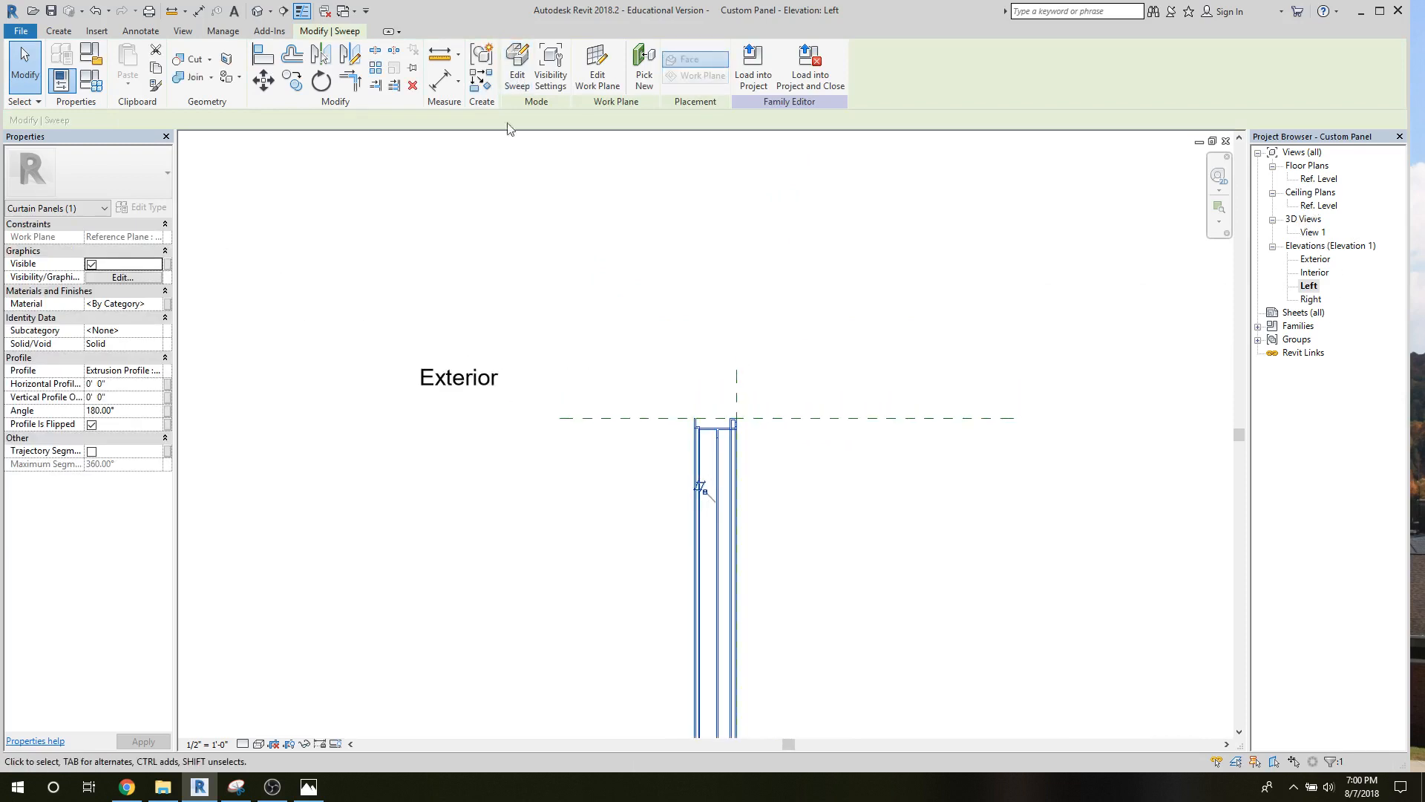
Open the 3D view View 1 and examine the swept frame from an isometric angle.
double_click(1312, 233)
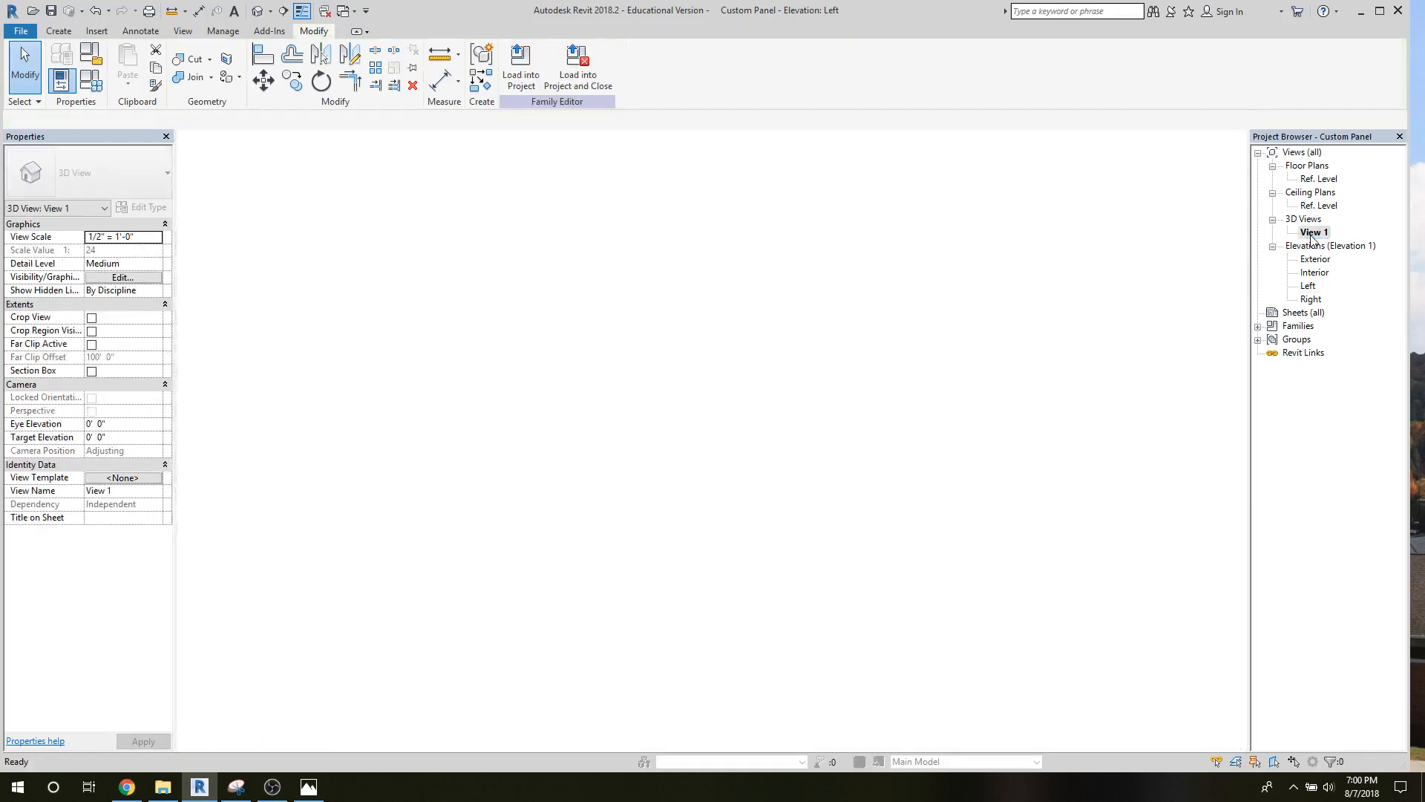
click(851, 363)
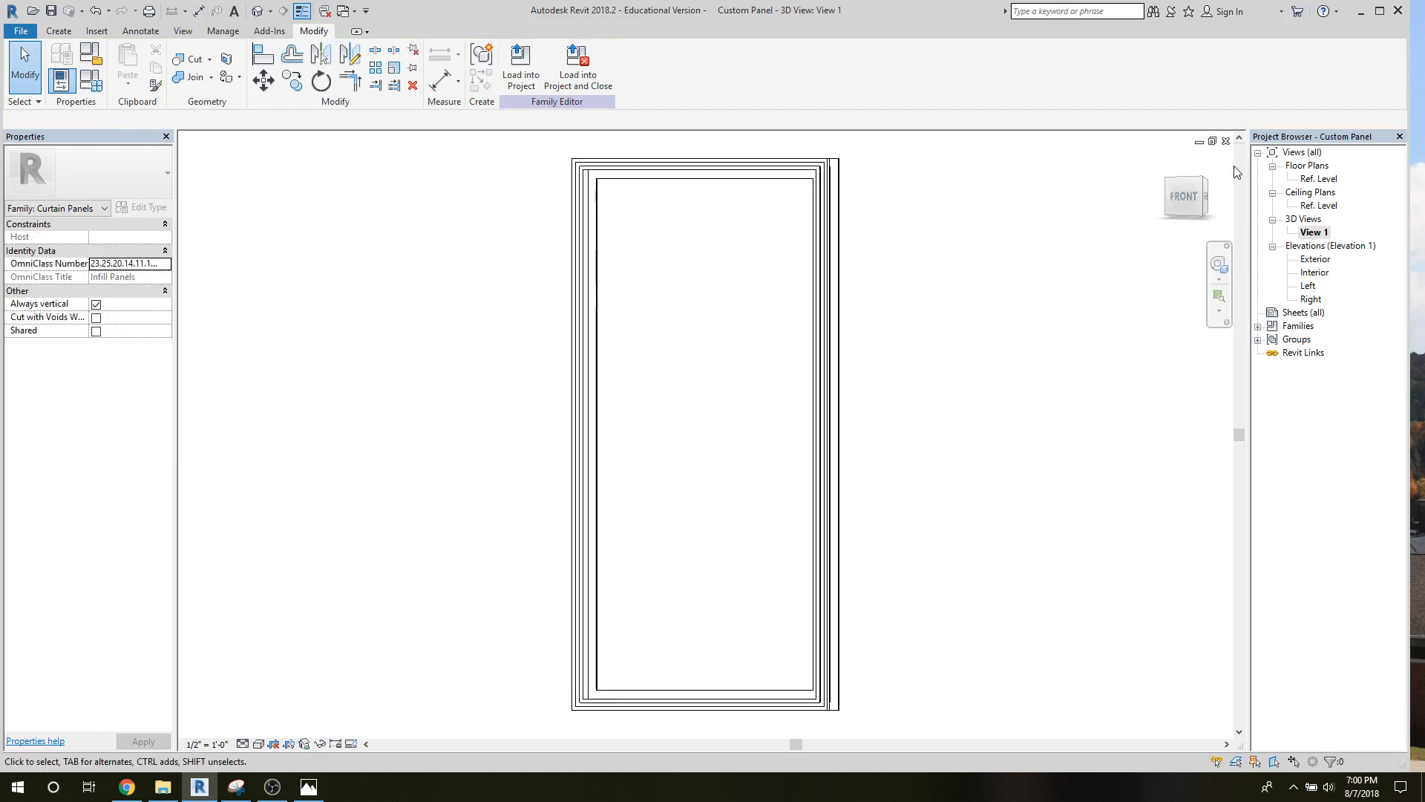
click(1202, 186)
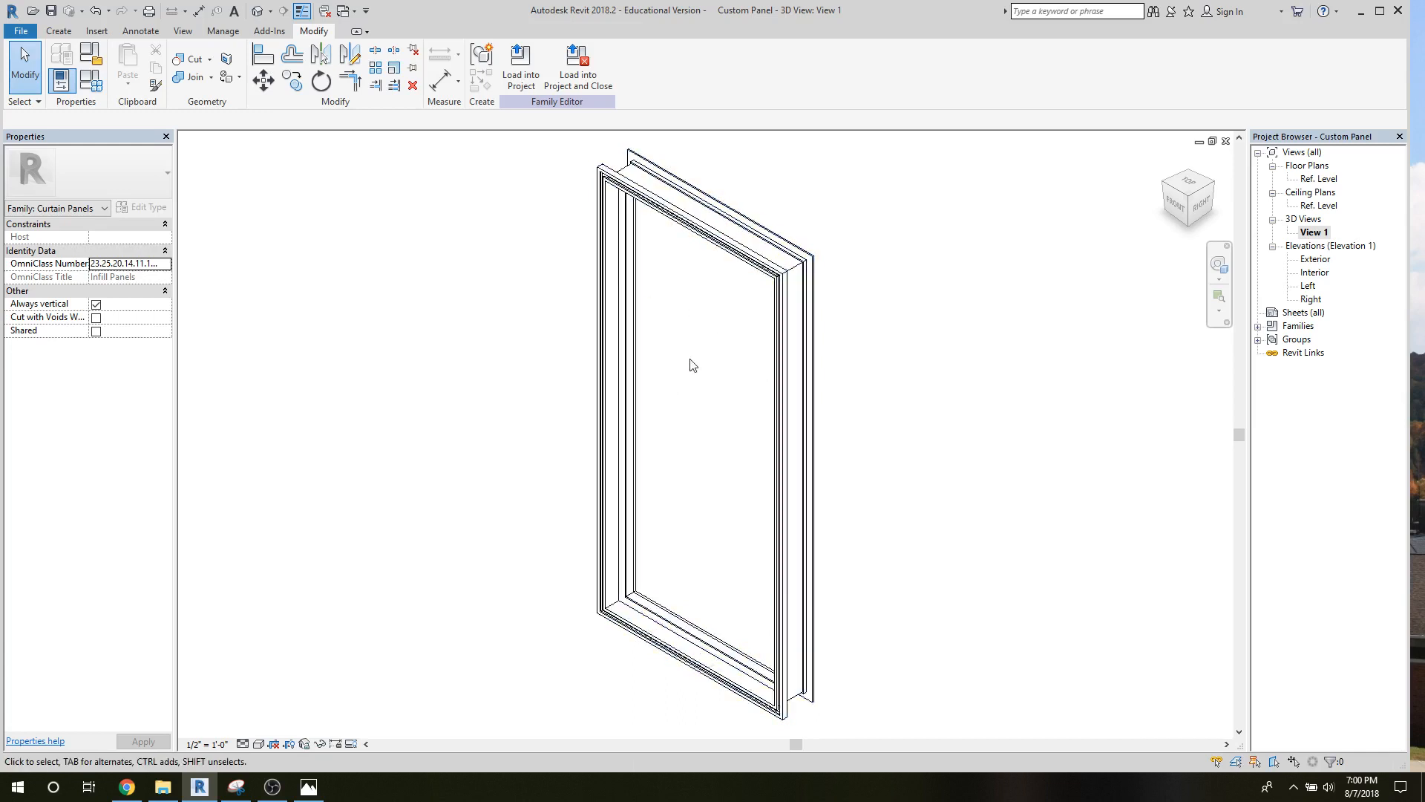
In the Exterior elevation, draw a horizontal reference line about 7'-8" long across the panel, about 1'-8" below the Top reference plane.
double_click(1315, 259)
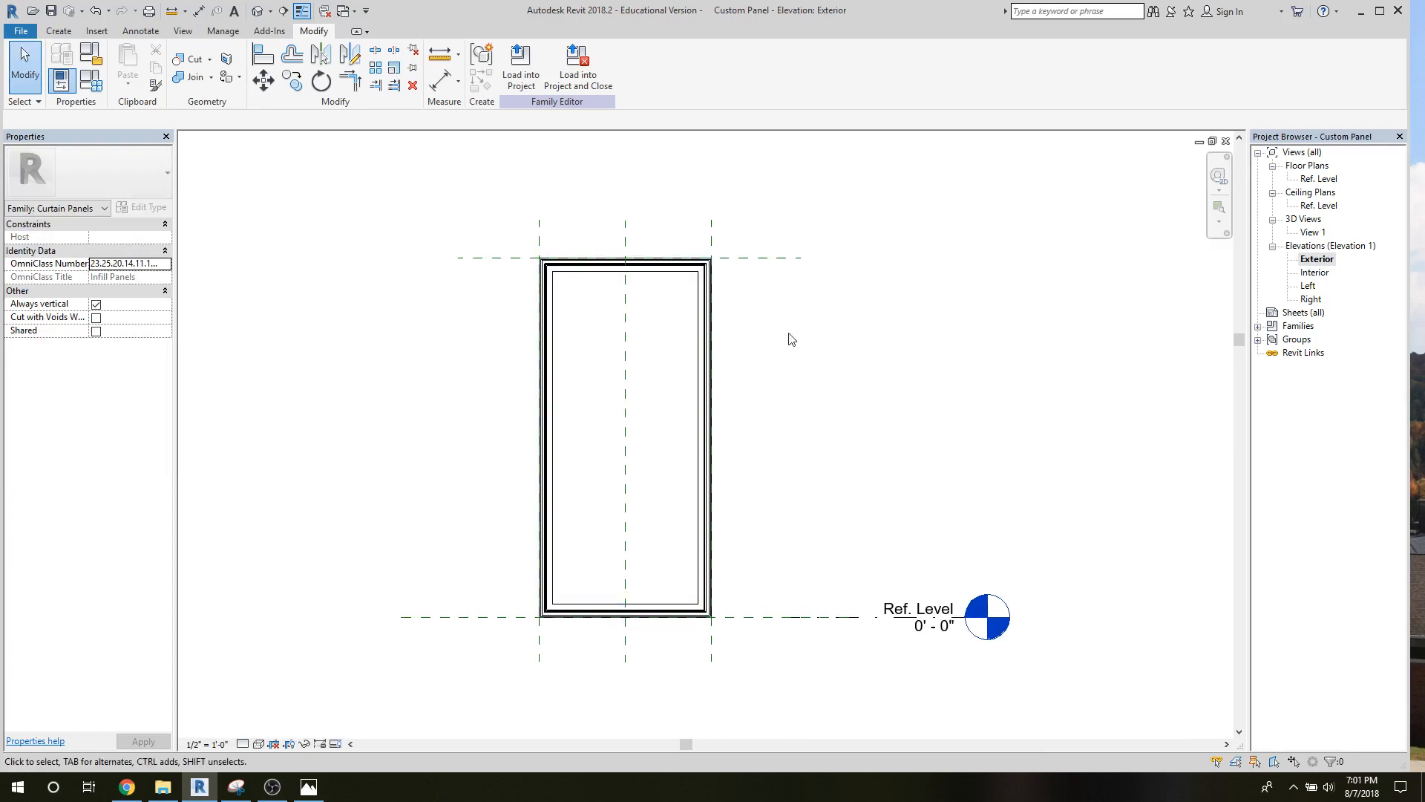
scroll(500, 373, up, 3)
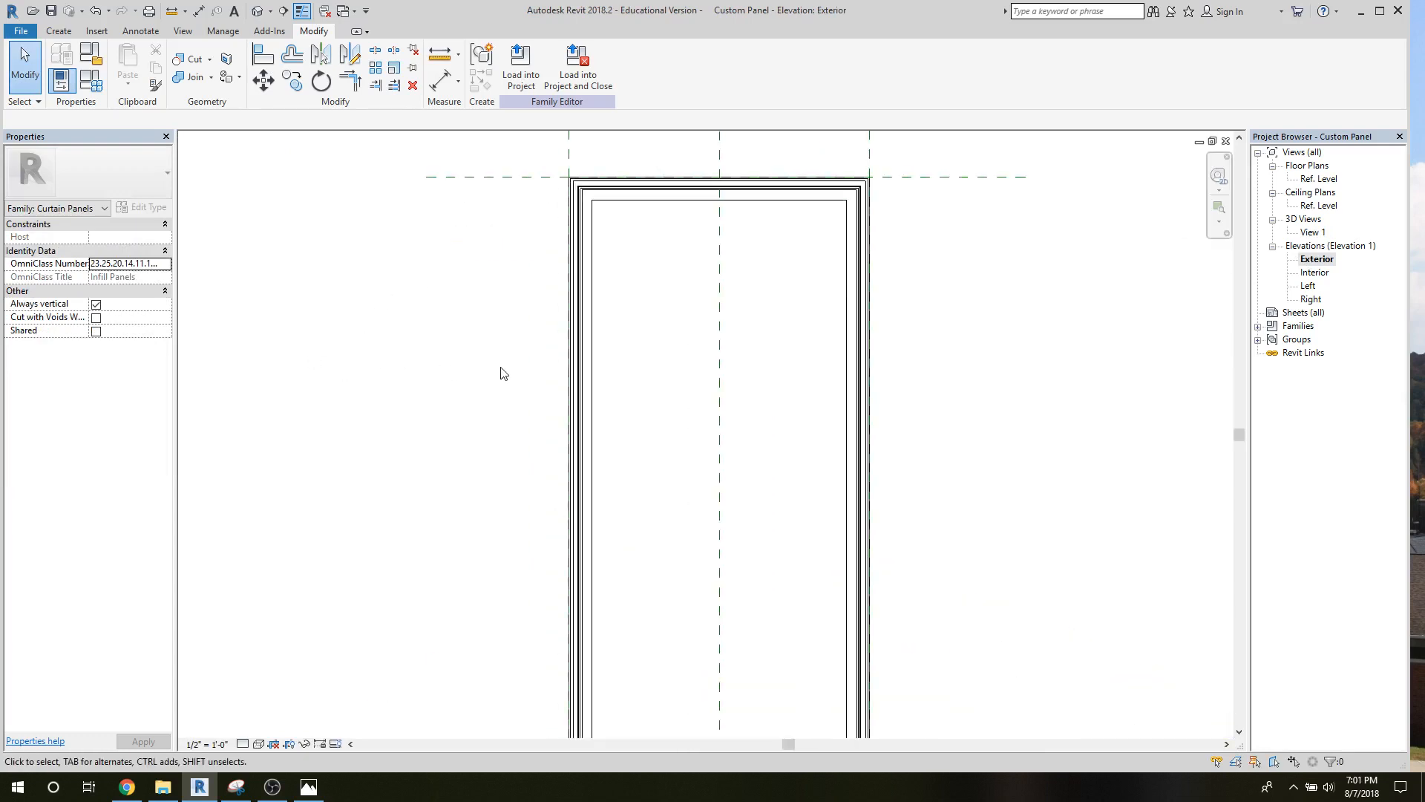
middle_drag(509, 379, 477, 516)
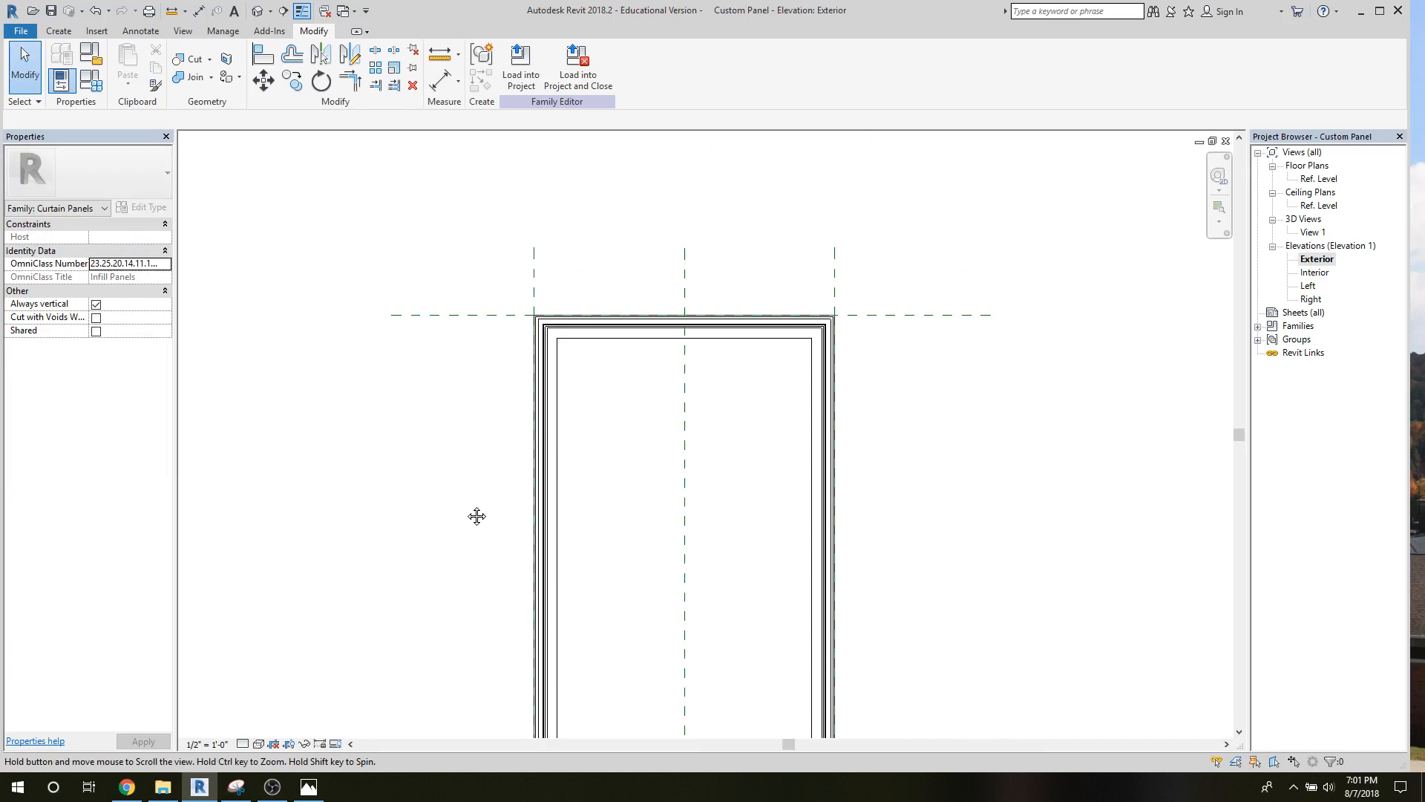
click(59, 30)
click(630, 87)
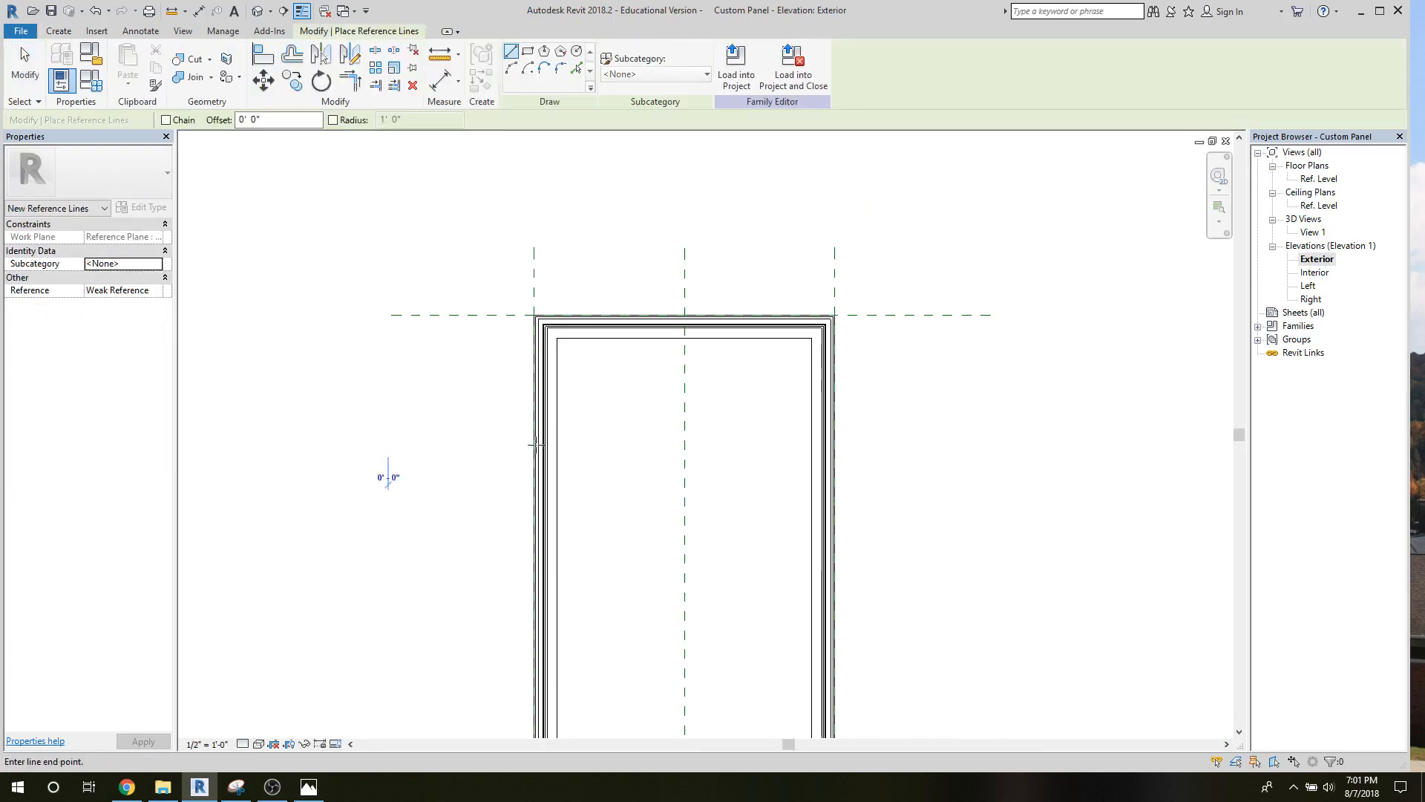
click(388, 447)
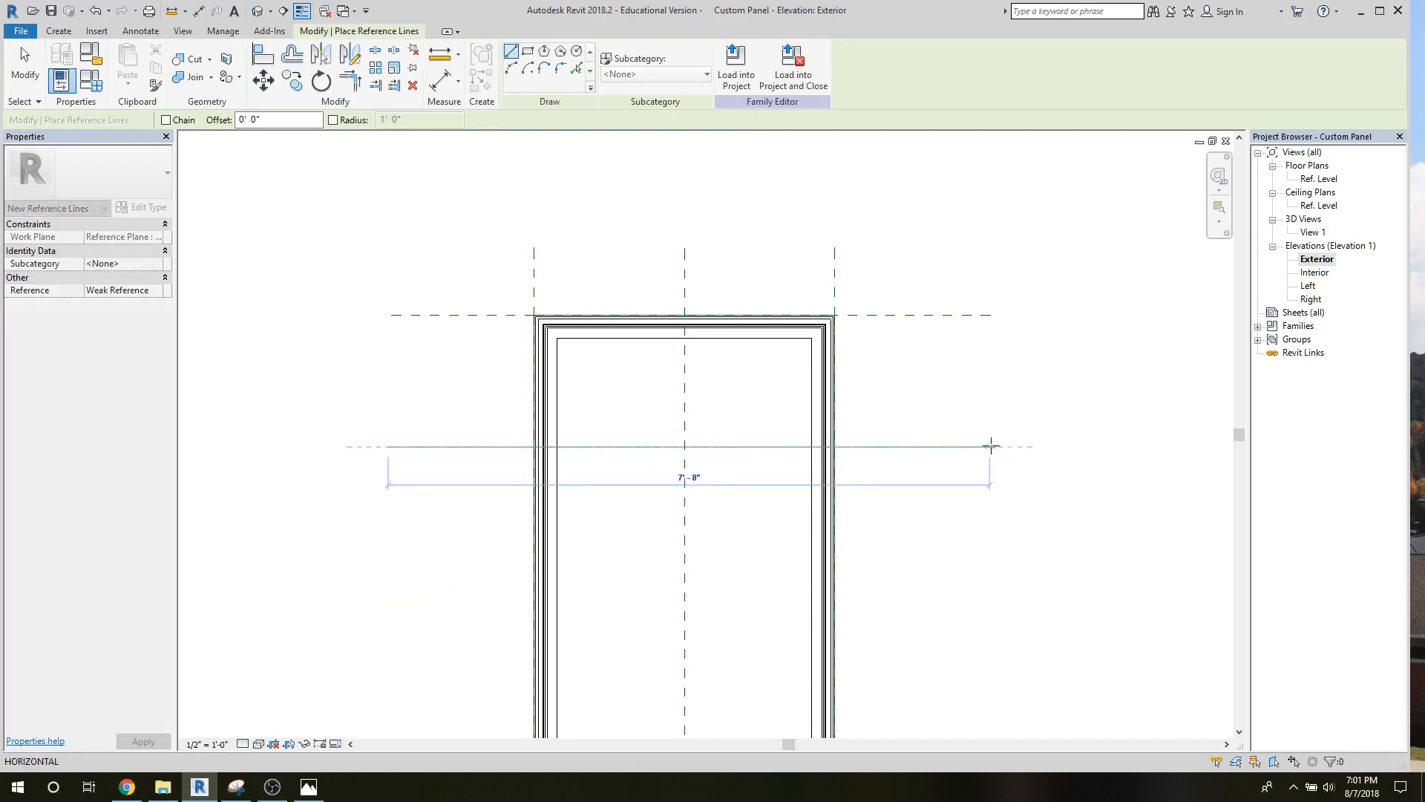
click(991, 446)
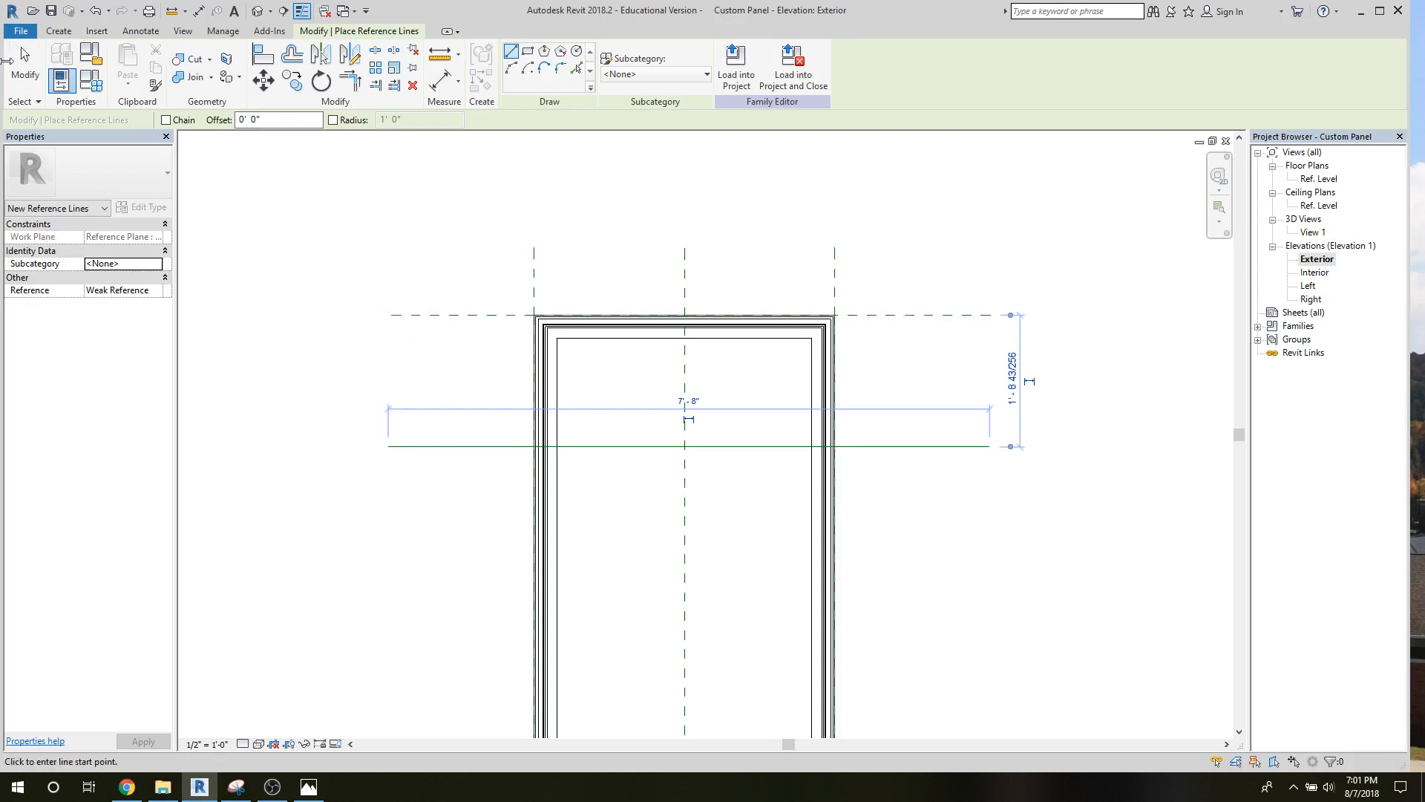
click(26, 74)
Place an aligned dimension between the Top reference plane and the horizontal reference line, beside the frame.
click(440, 79)
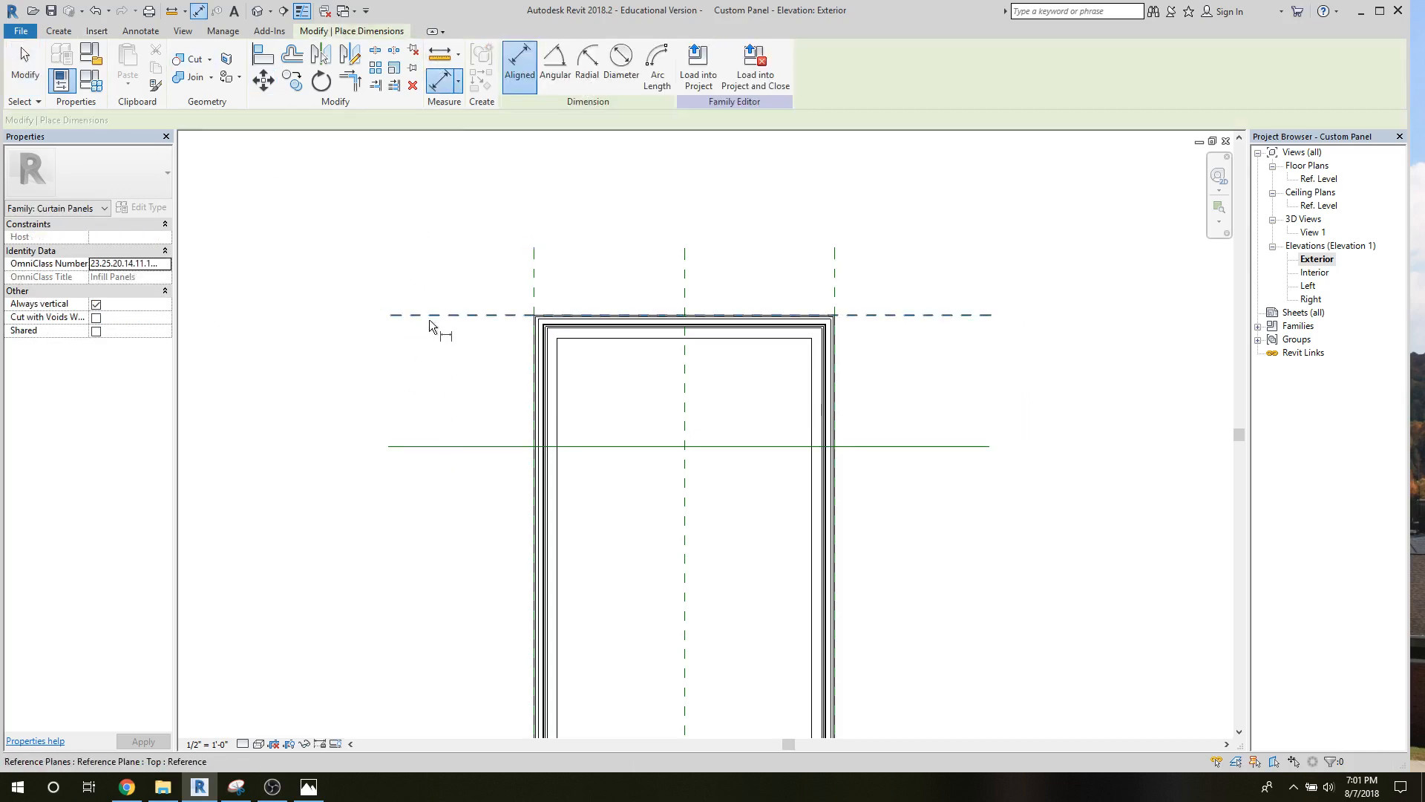
click(426, 315)
click(435, 446)
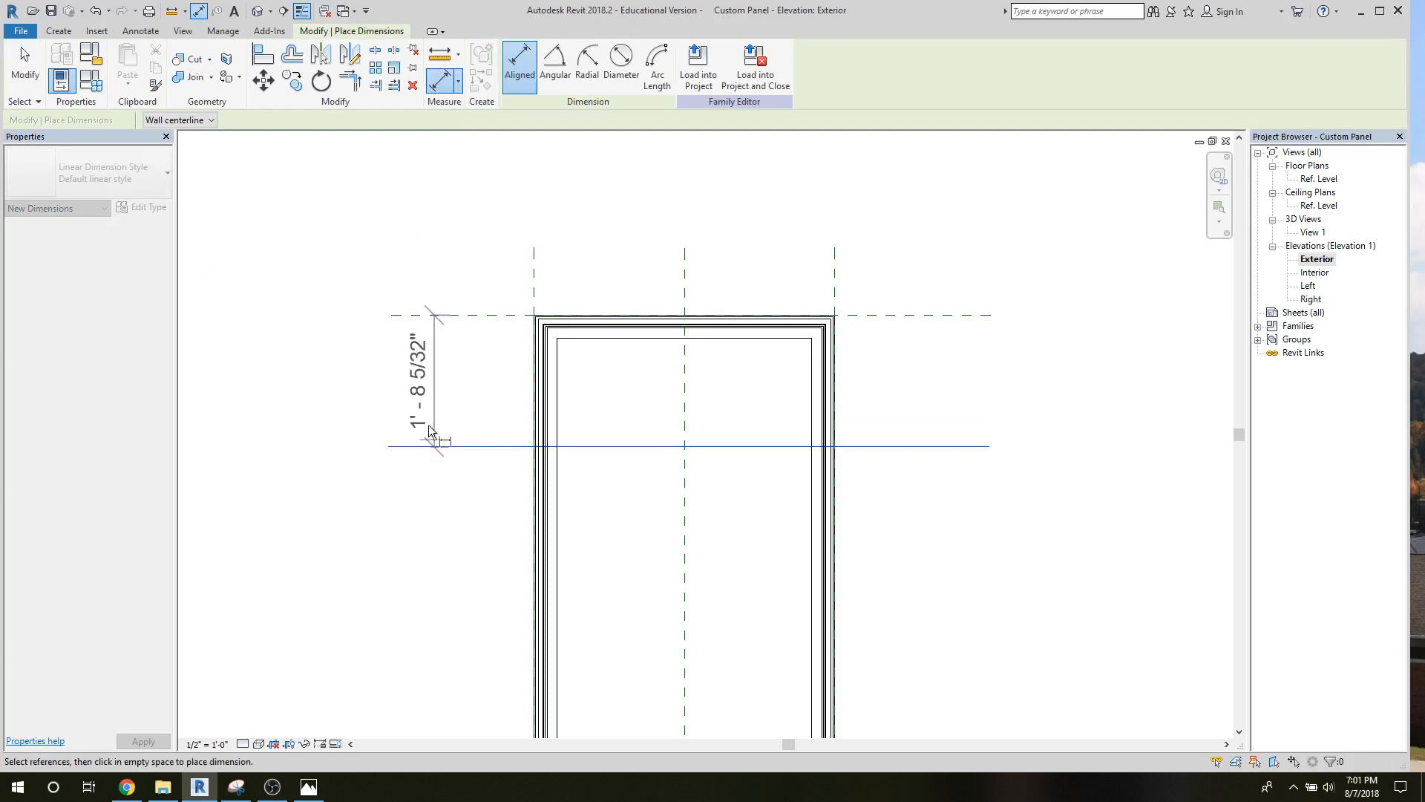
click(403, 465)
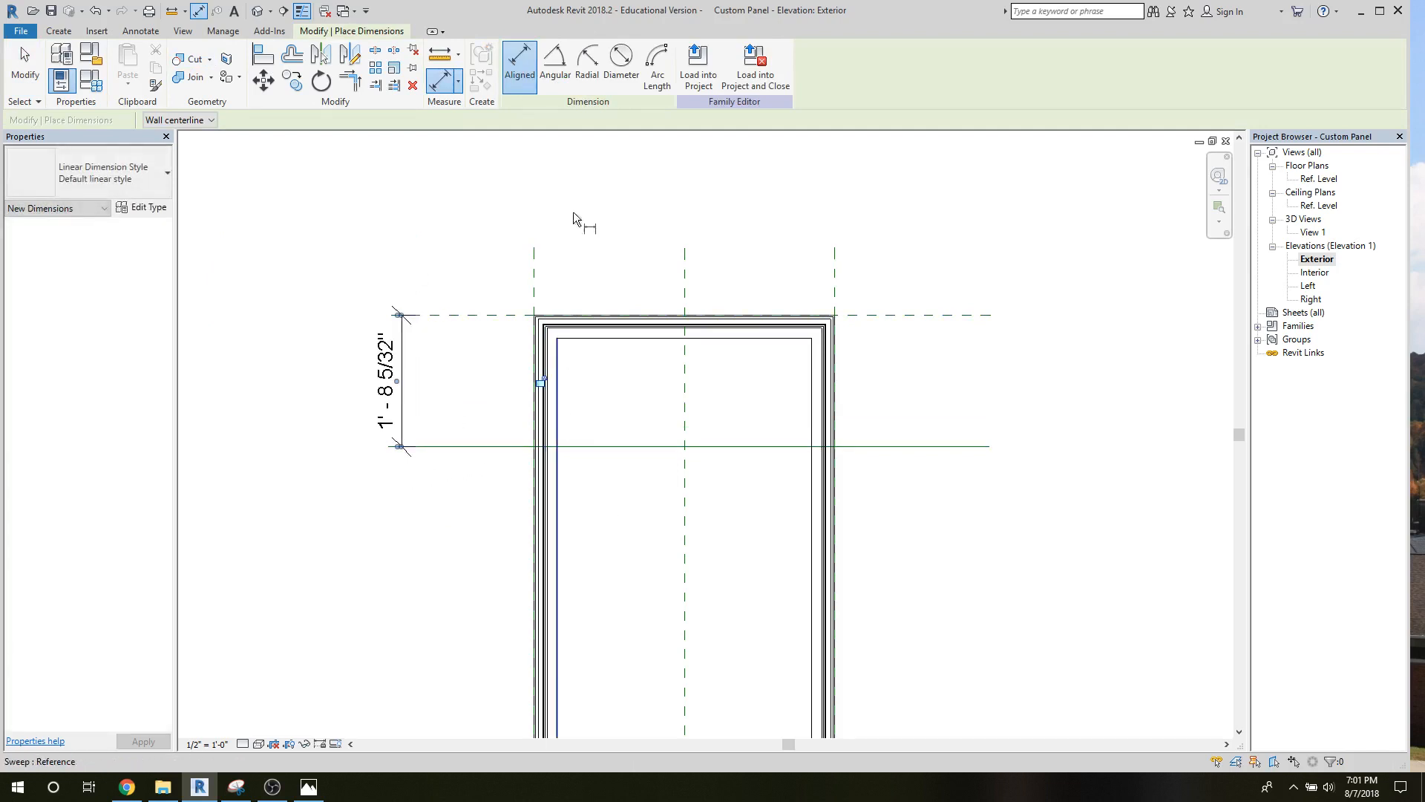
Add a length type parameter named Spandrel Depth, grouped under Dimensions, and set its value to 2'-0".
click(91, 83)
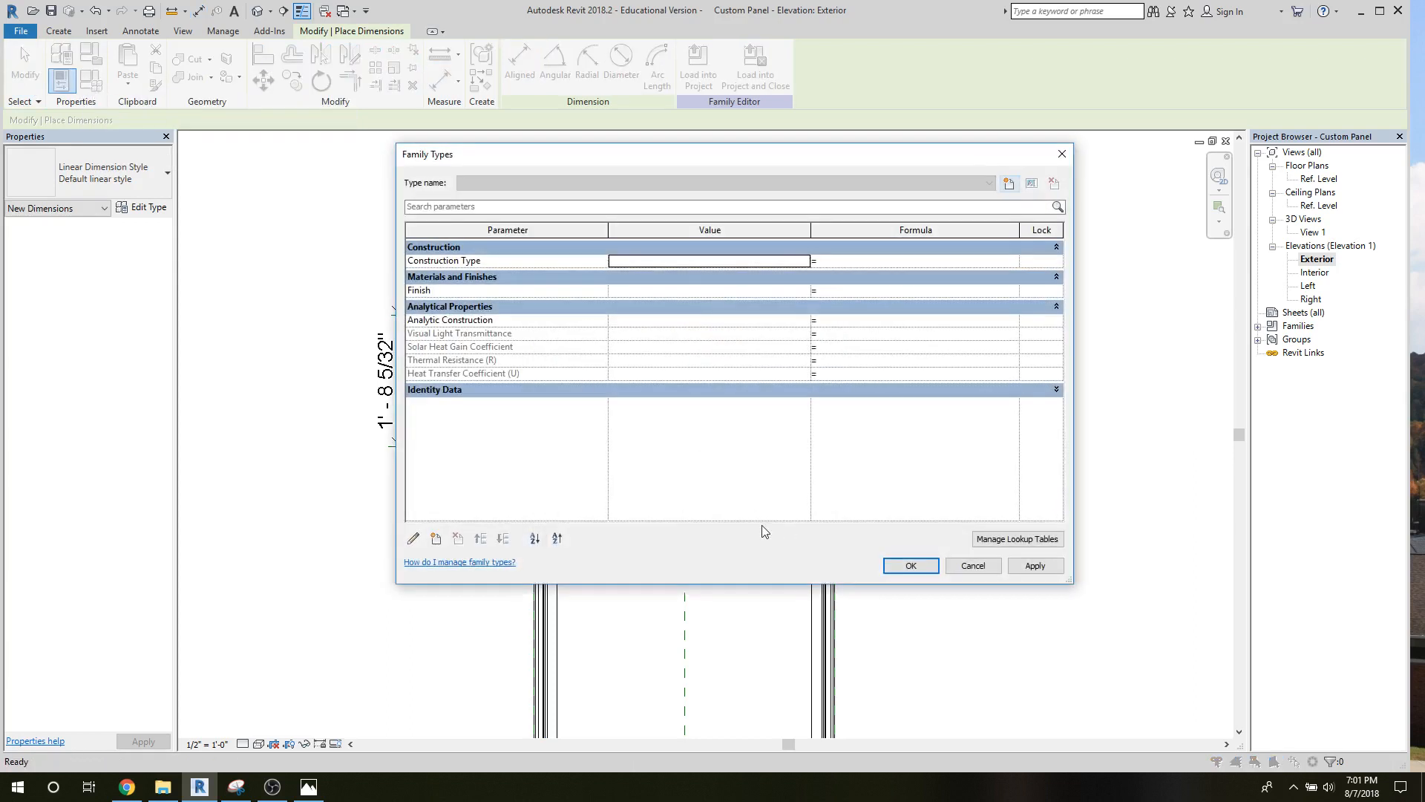
click(437, 541)
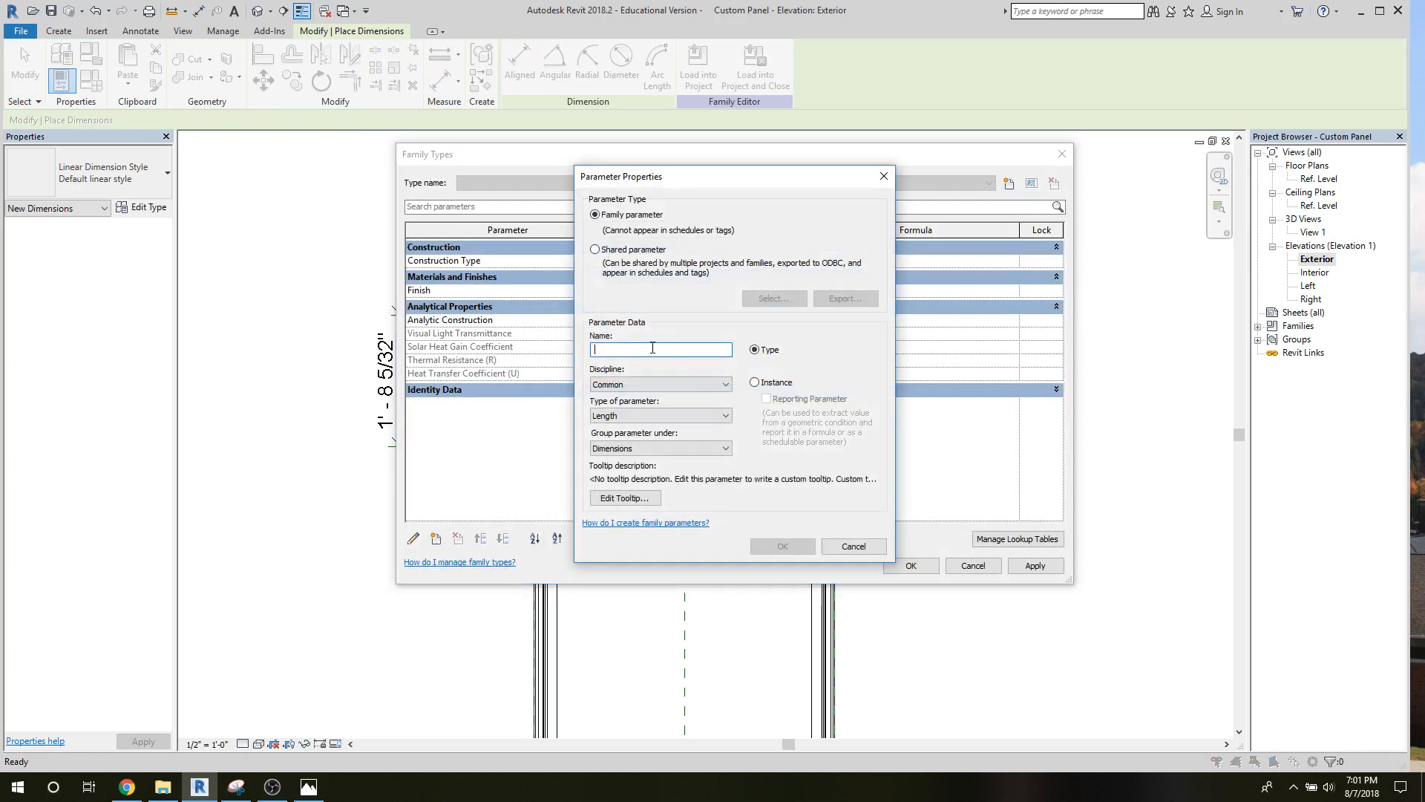
text(Spandrel Depth)
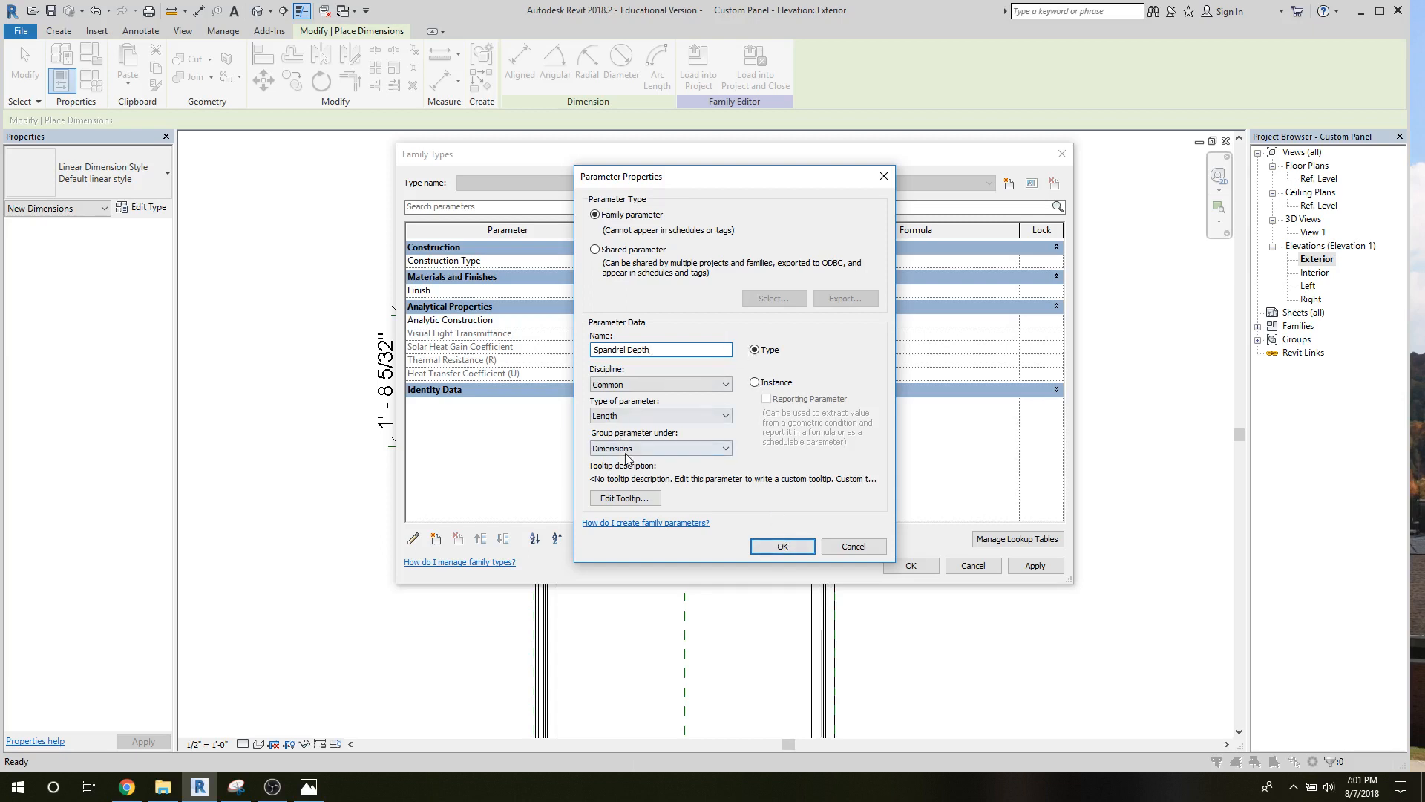
click(772, 550)
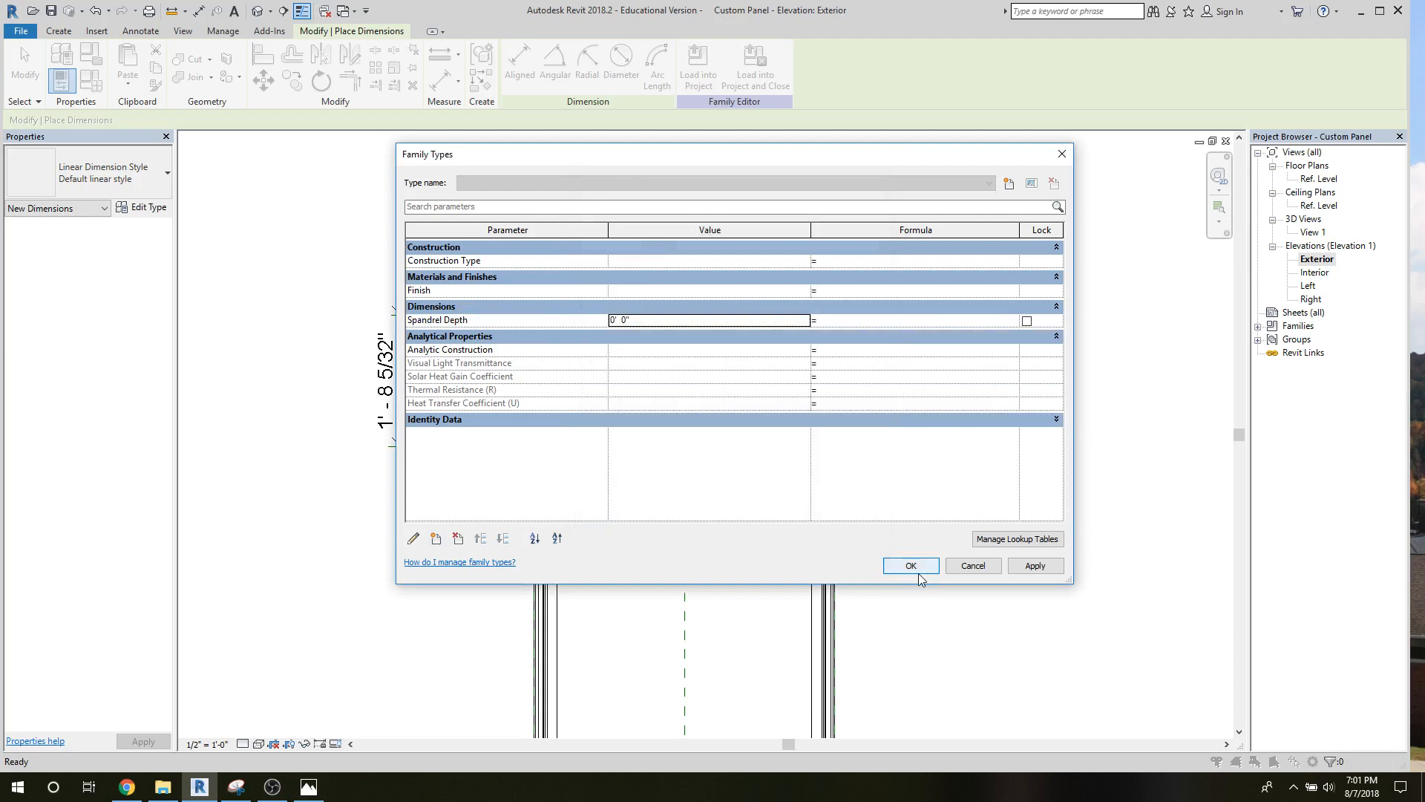
click(611, 321)
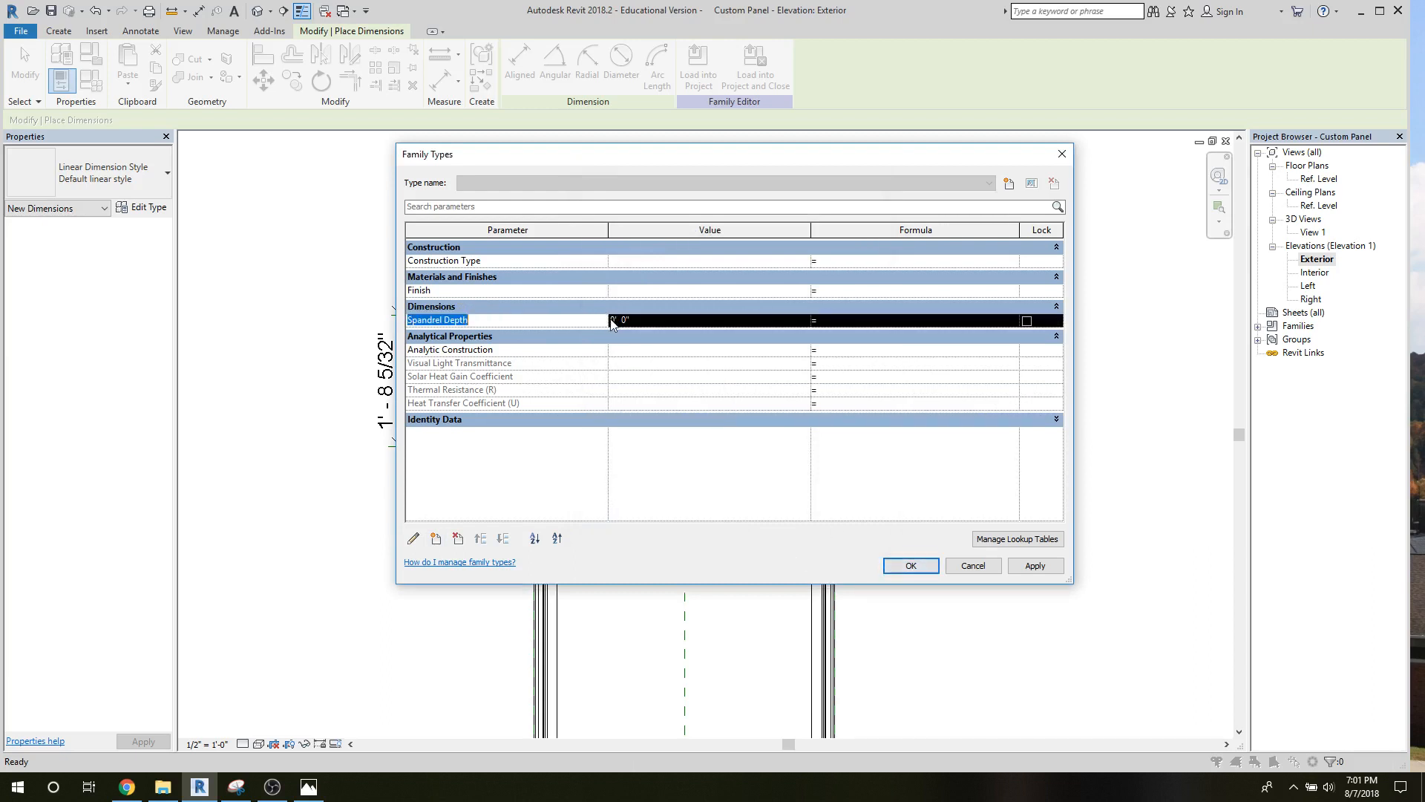
click(616, 320)
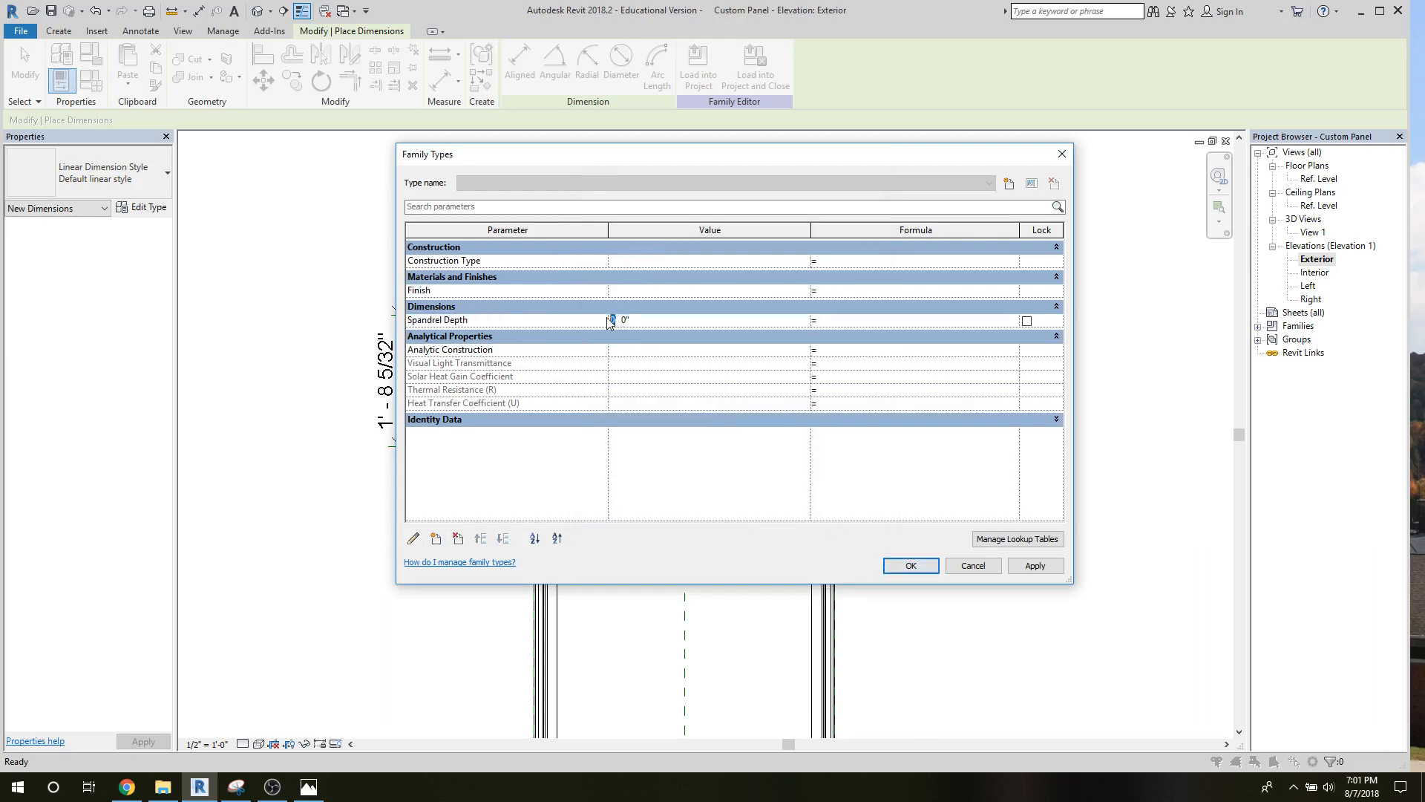
text(2)
click(910, 564)
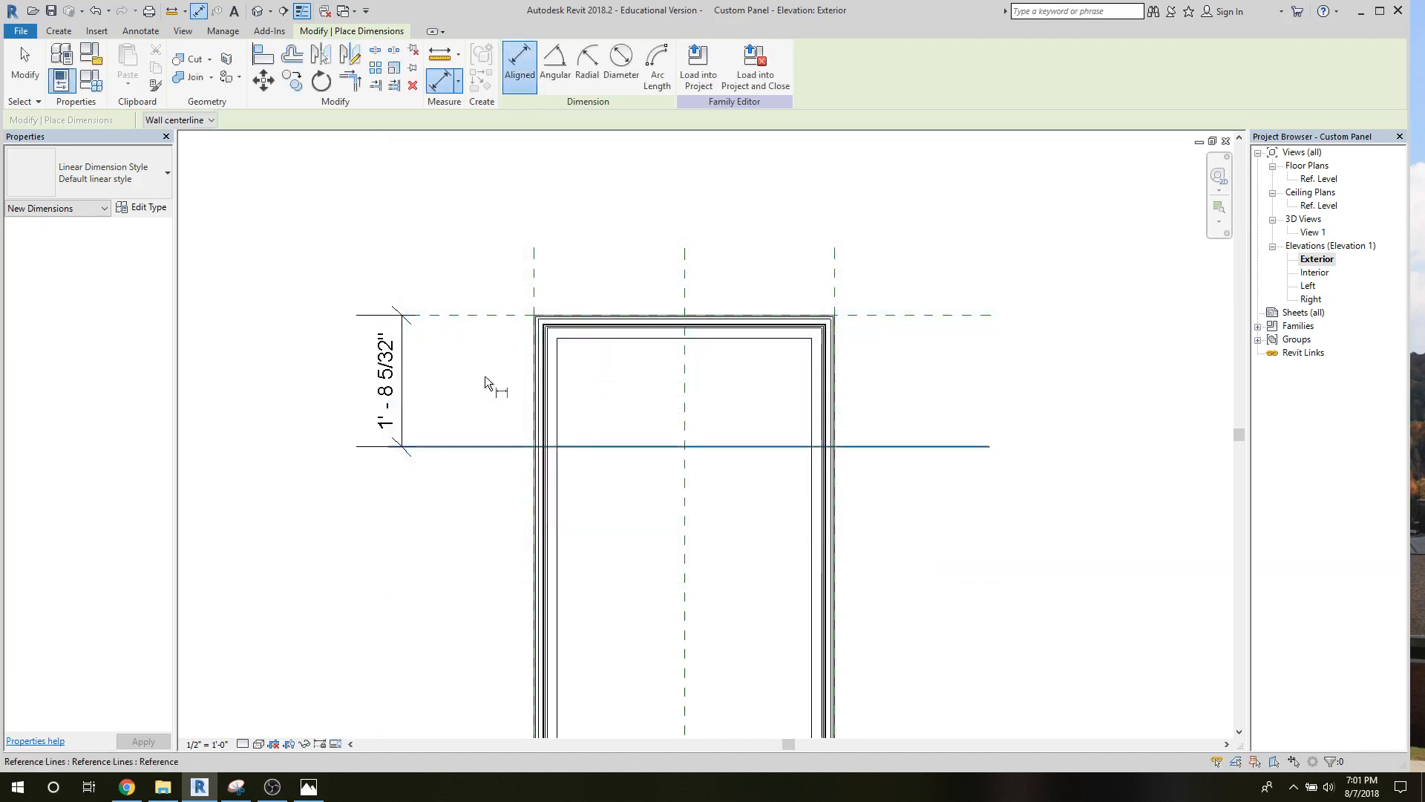
Label the vertical dimension beside the frame with the Spandrel Depth parameter.
click(24, 67)
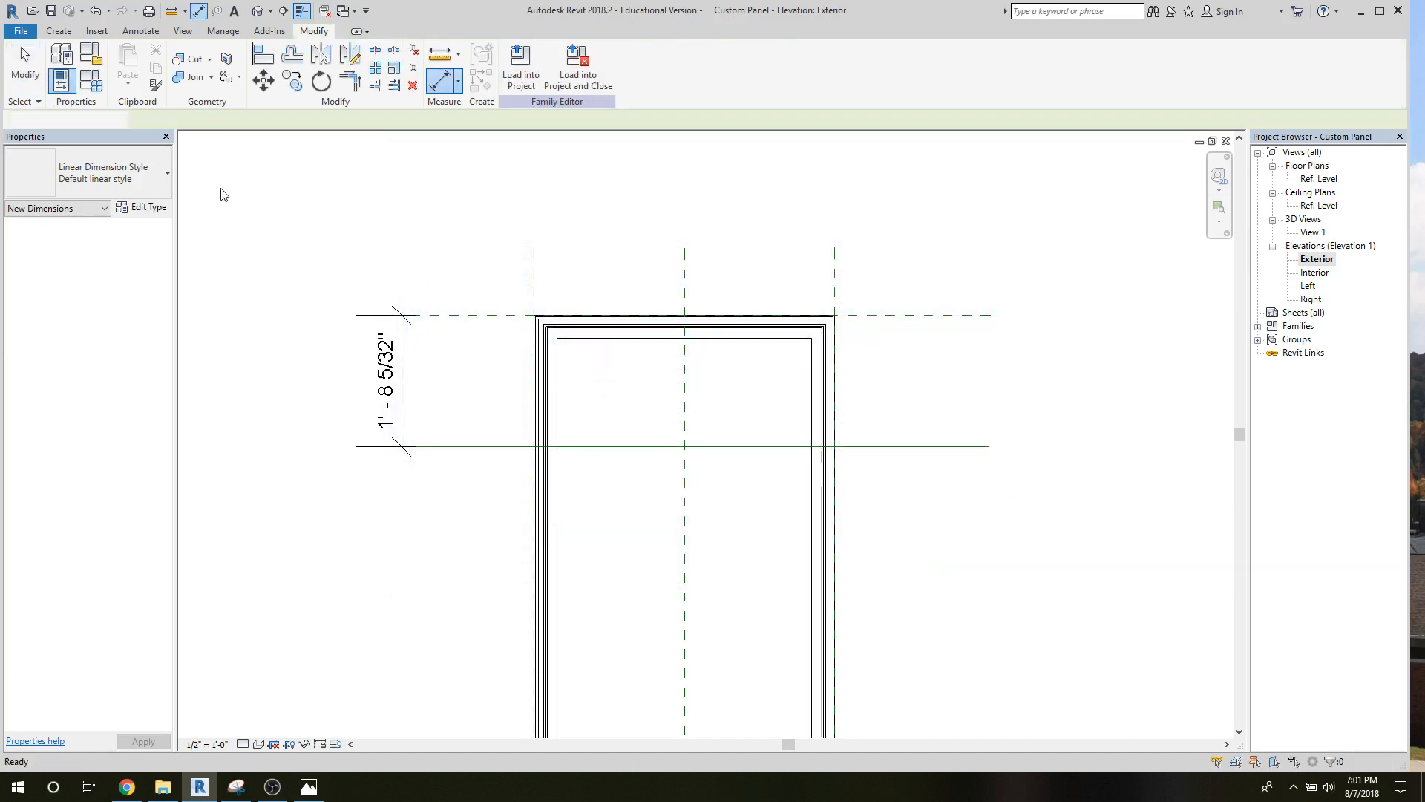
click(403, 382)
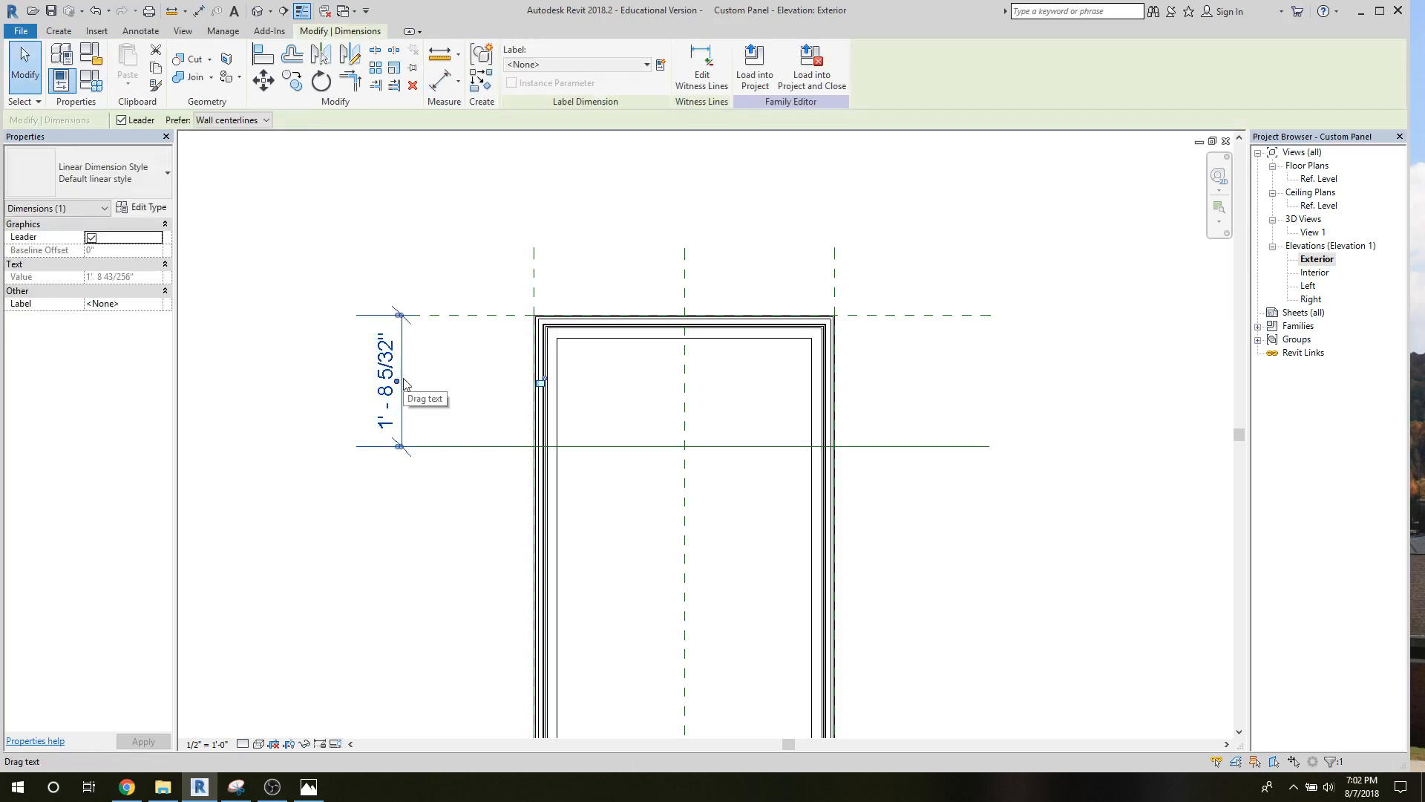
click(646, 64)
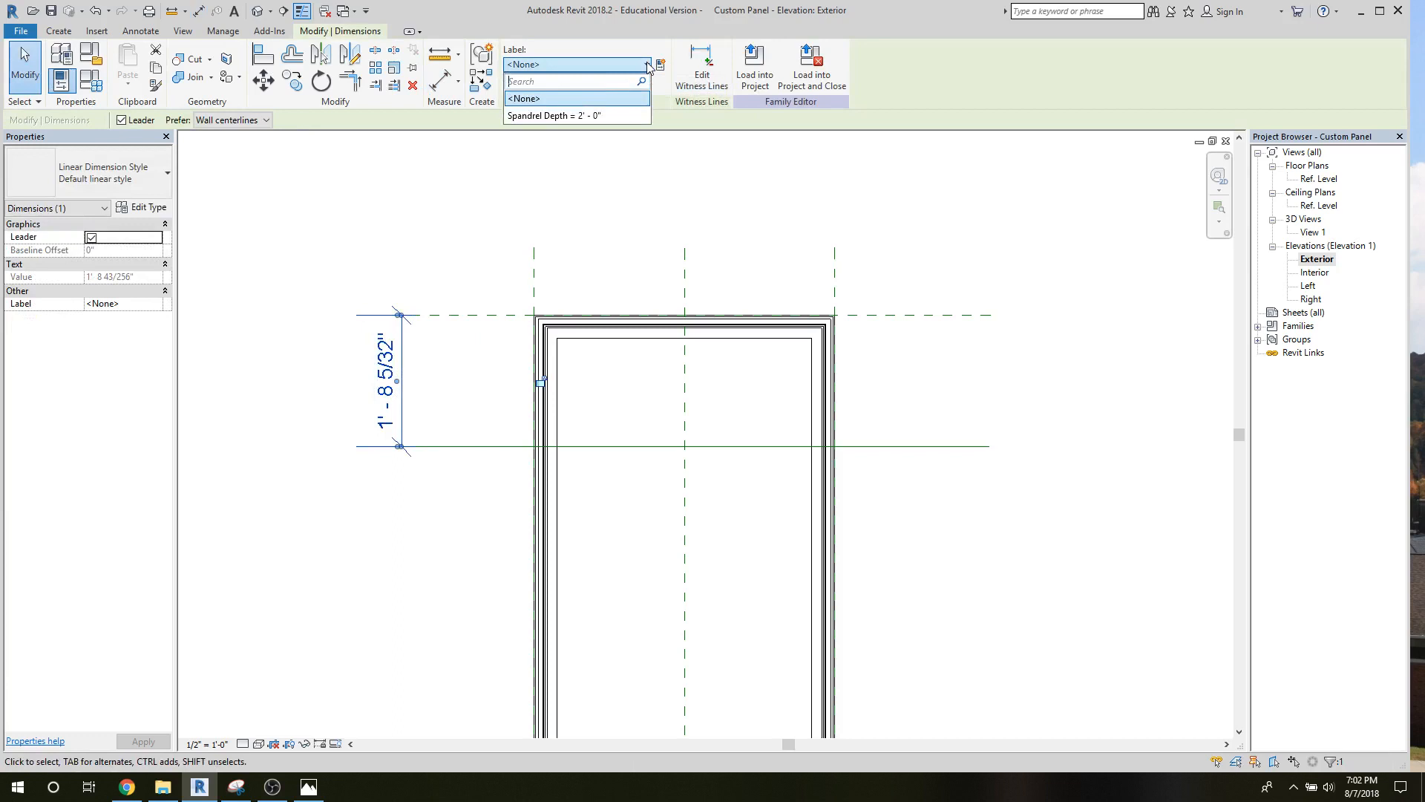
click(536, 116)
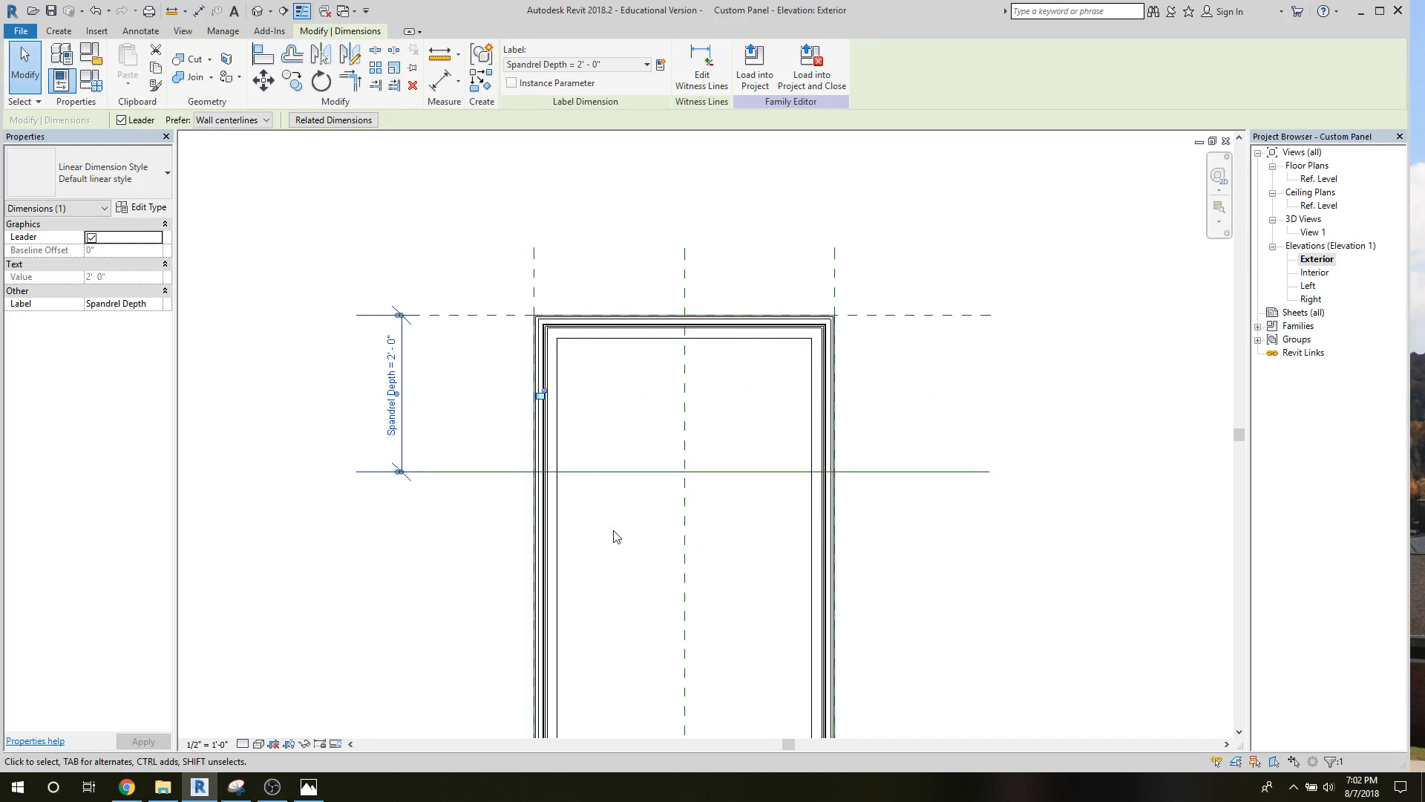
Start a new sweep with a sketched path in the Exterior elevation.
scroll(616, 538, up, 3)
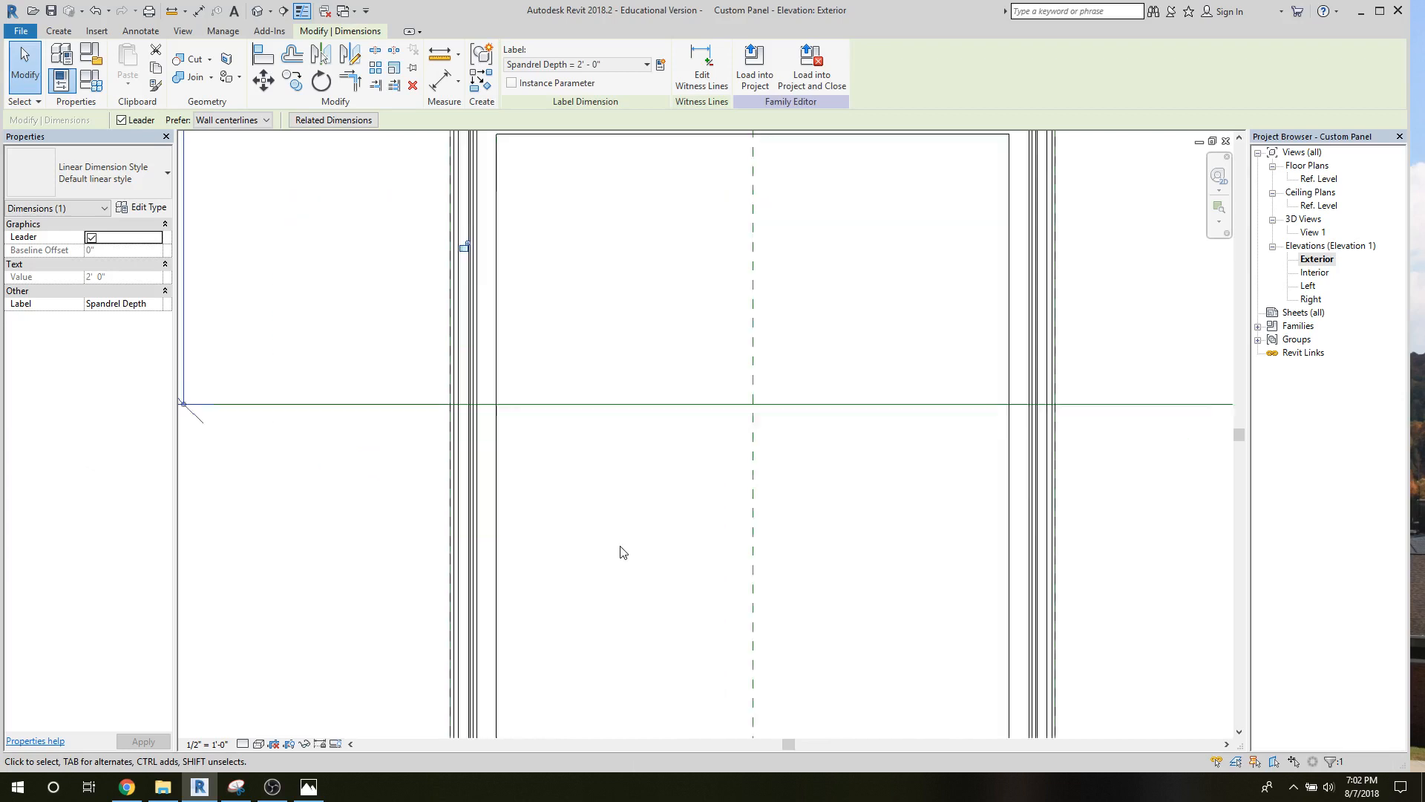
click(247, 264)
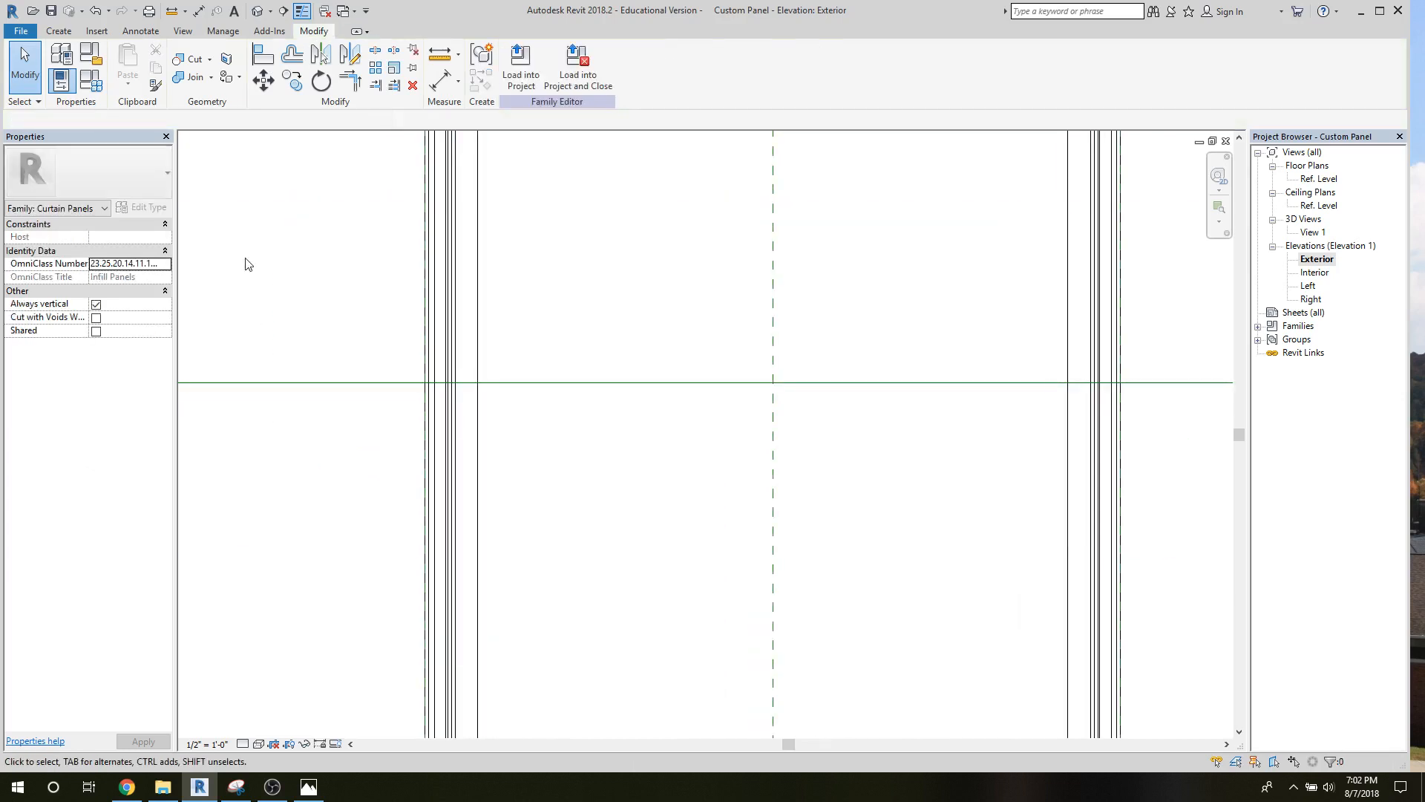
click(59, 31)
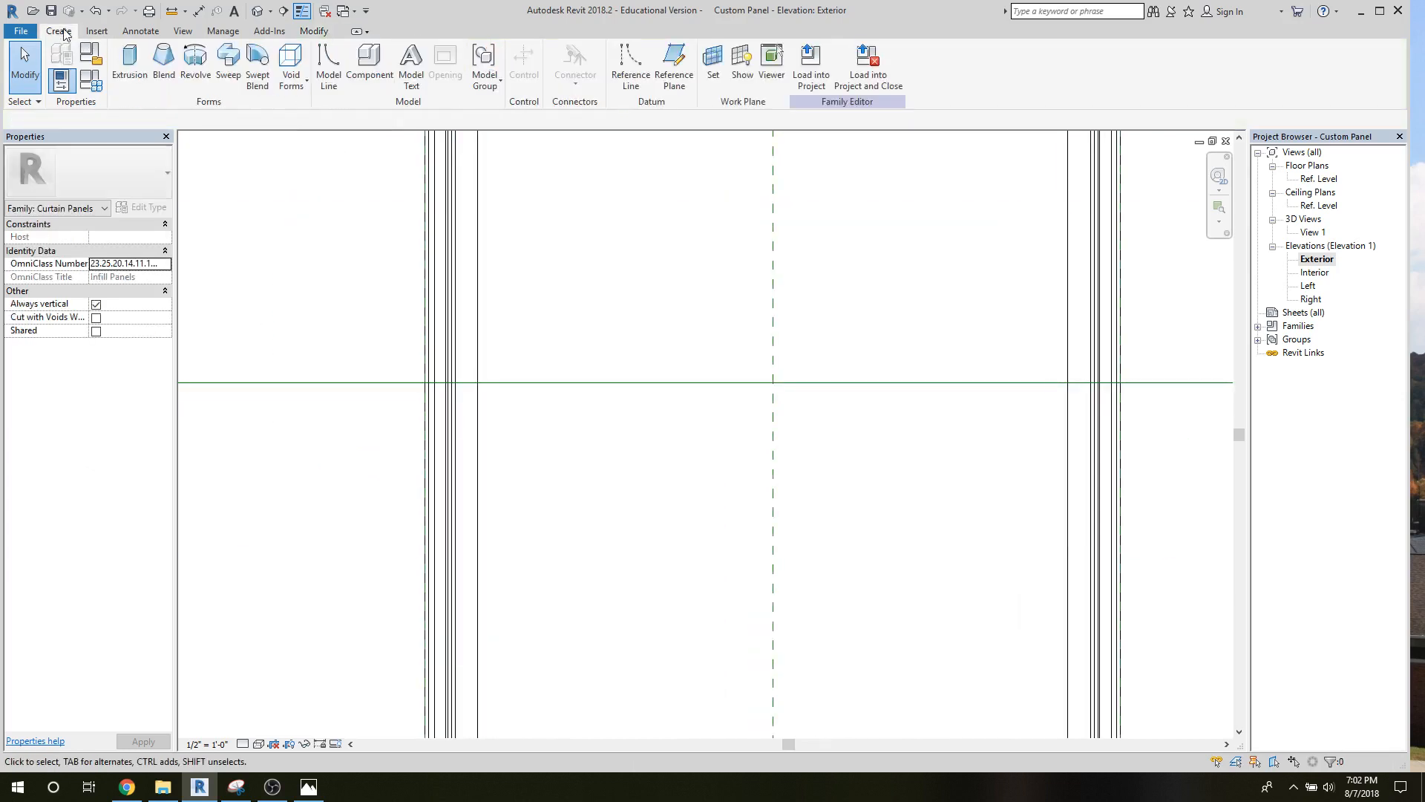
click(228, 77)
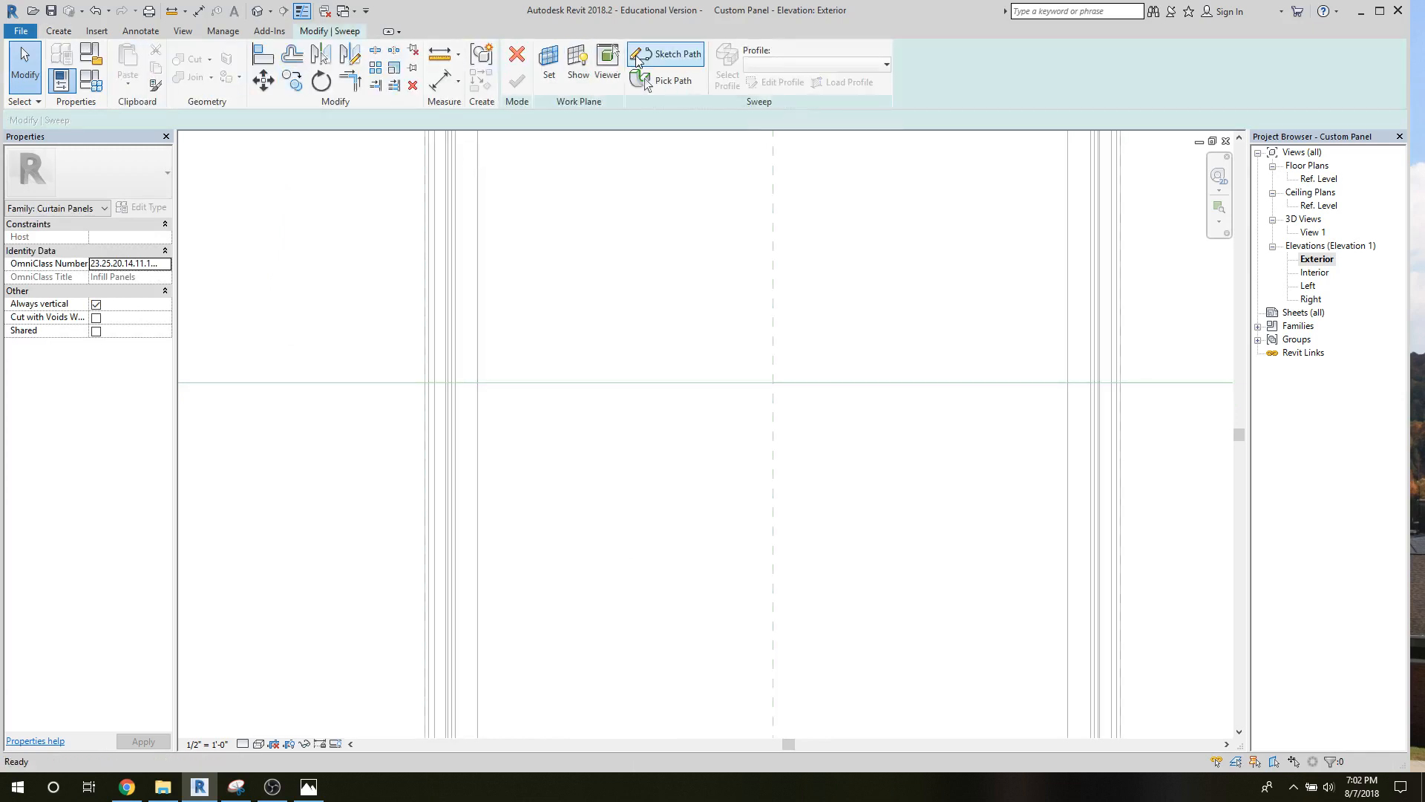
click(664, 54)
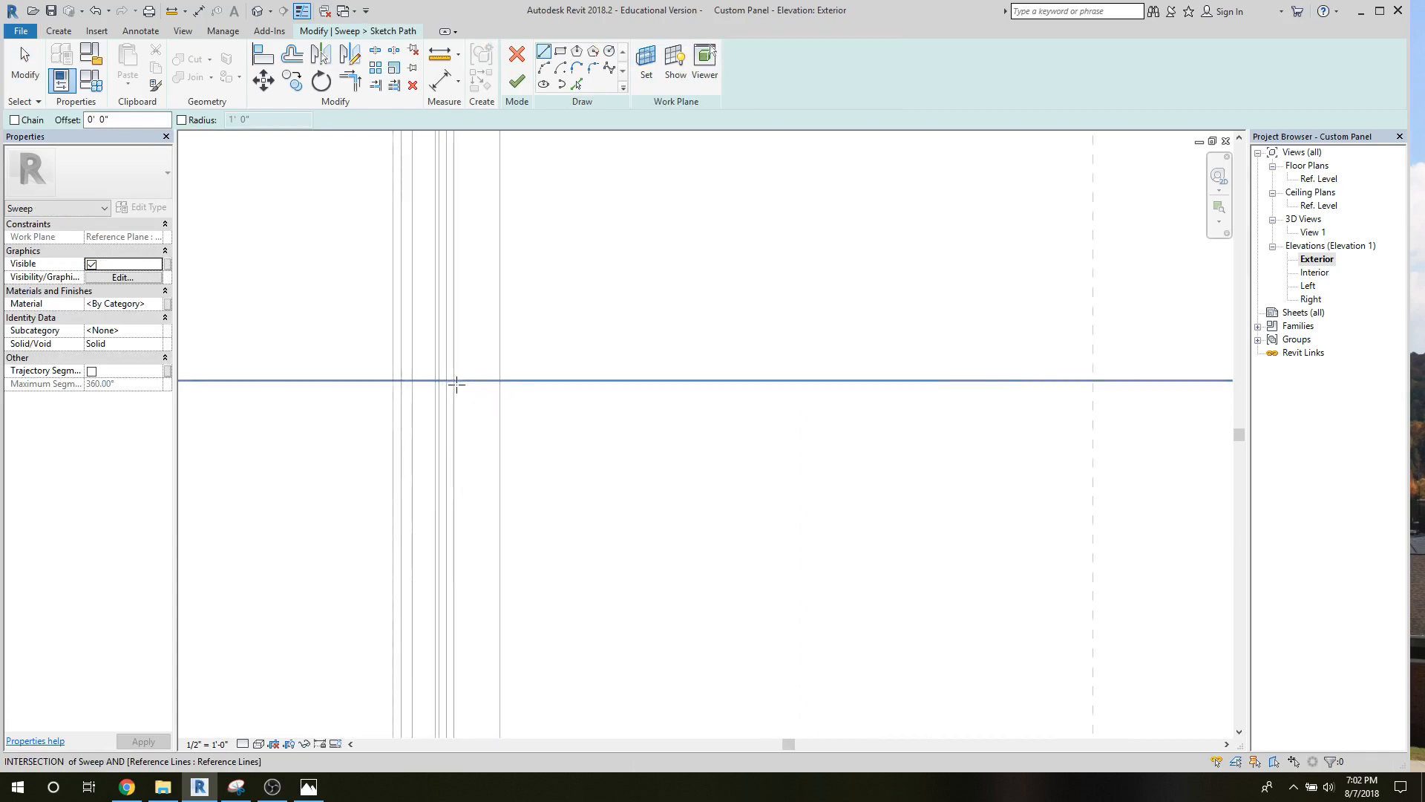
click(455, 381)
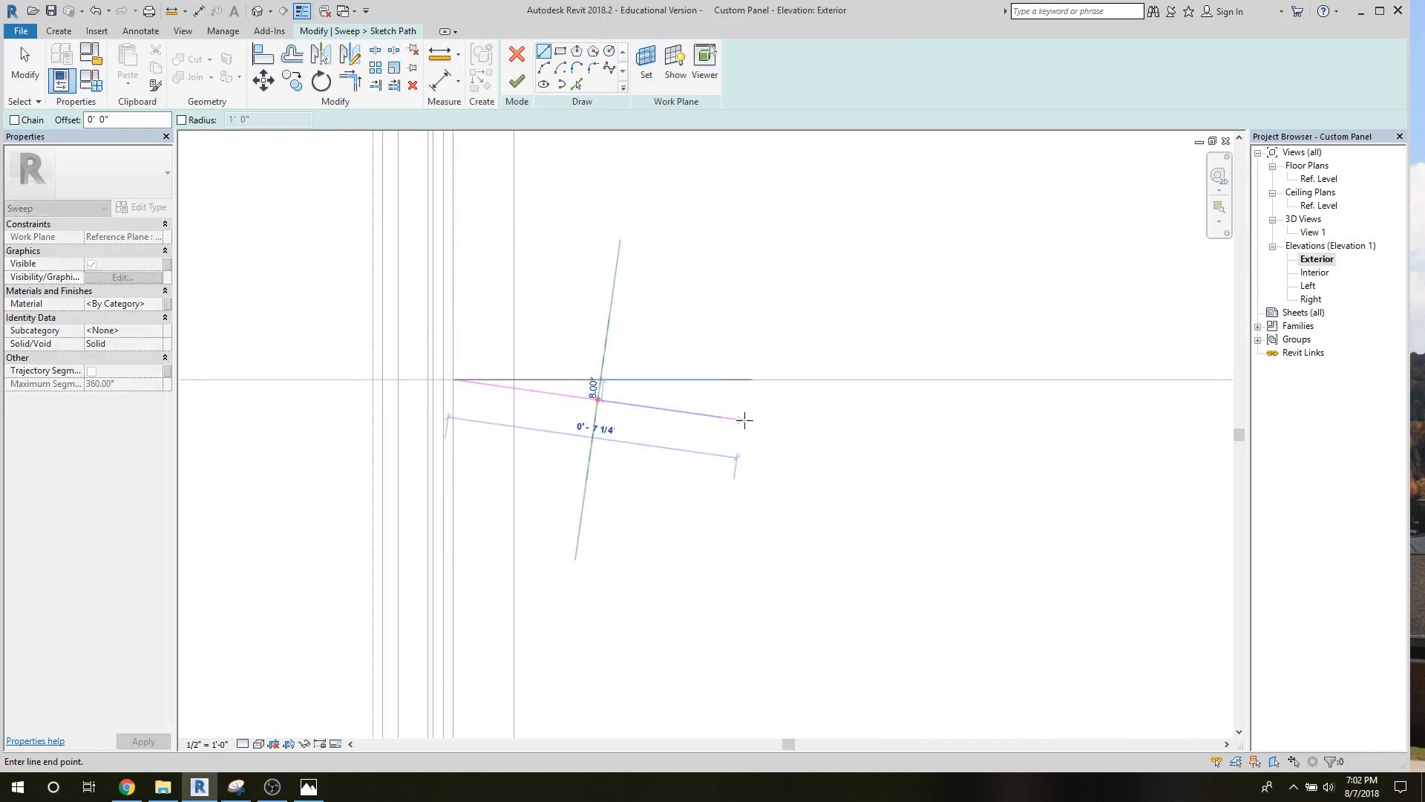
middle_drag(745, 416, 296, 503)
right_click(235, 499)
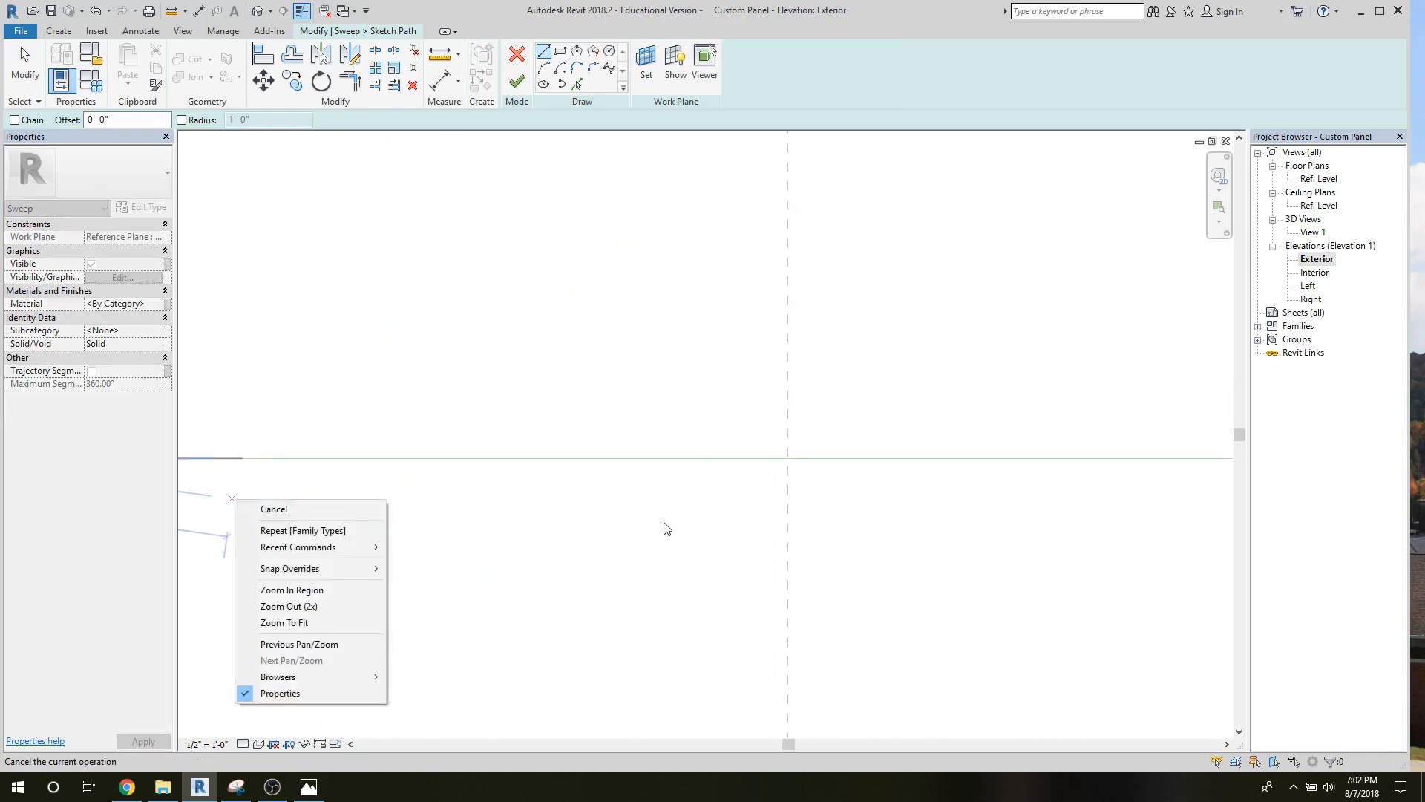
click(273, 509)
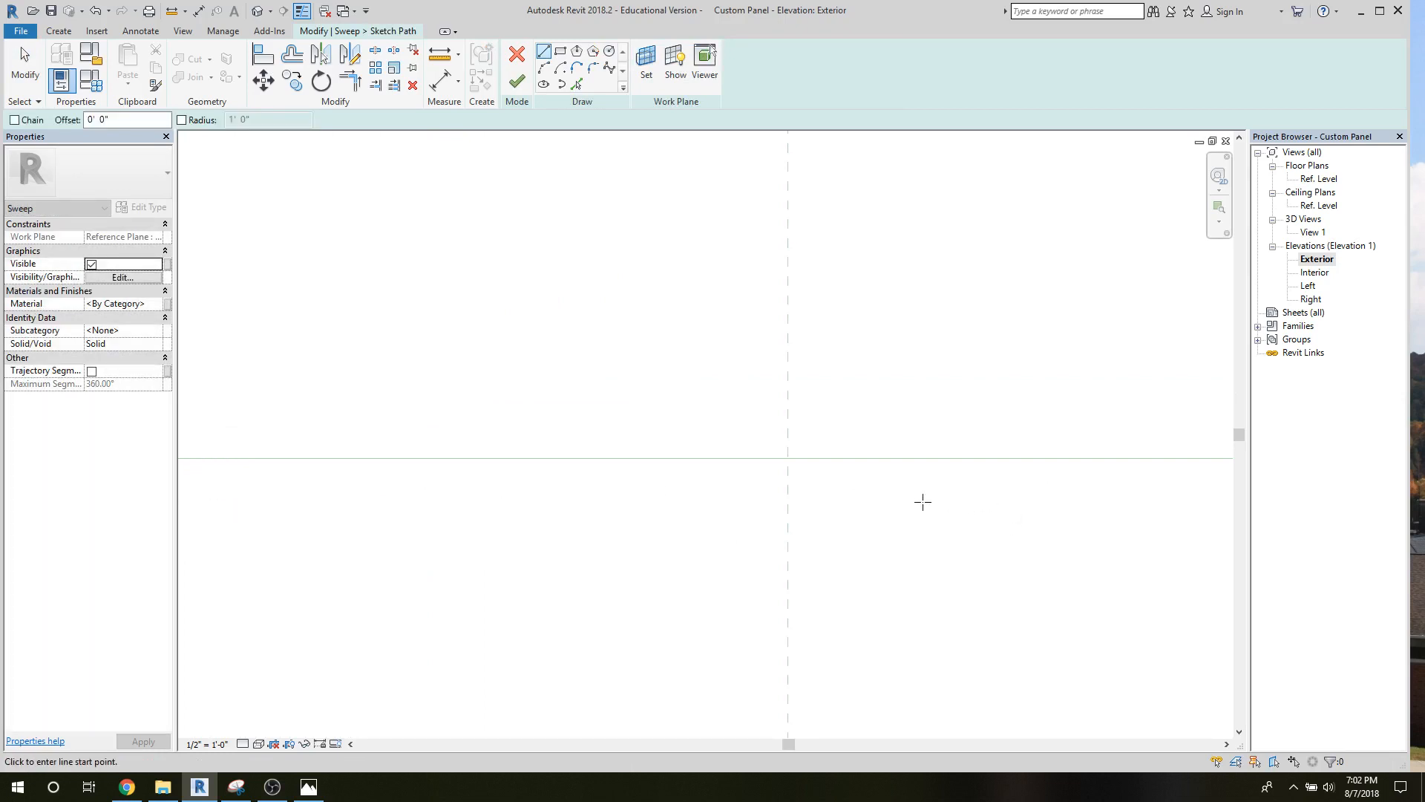
Draw a 3'-6" path line along the horizontal reference line, from the frame's left inner edge to its right one.
scroll(923, 503, down, 3)
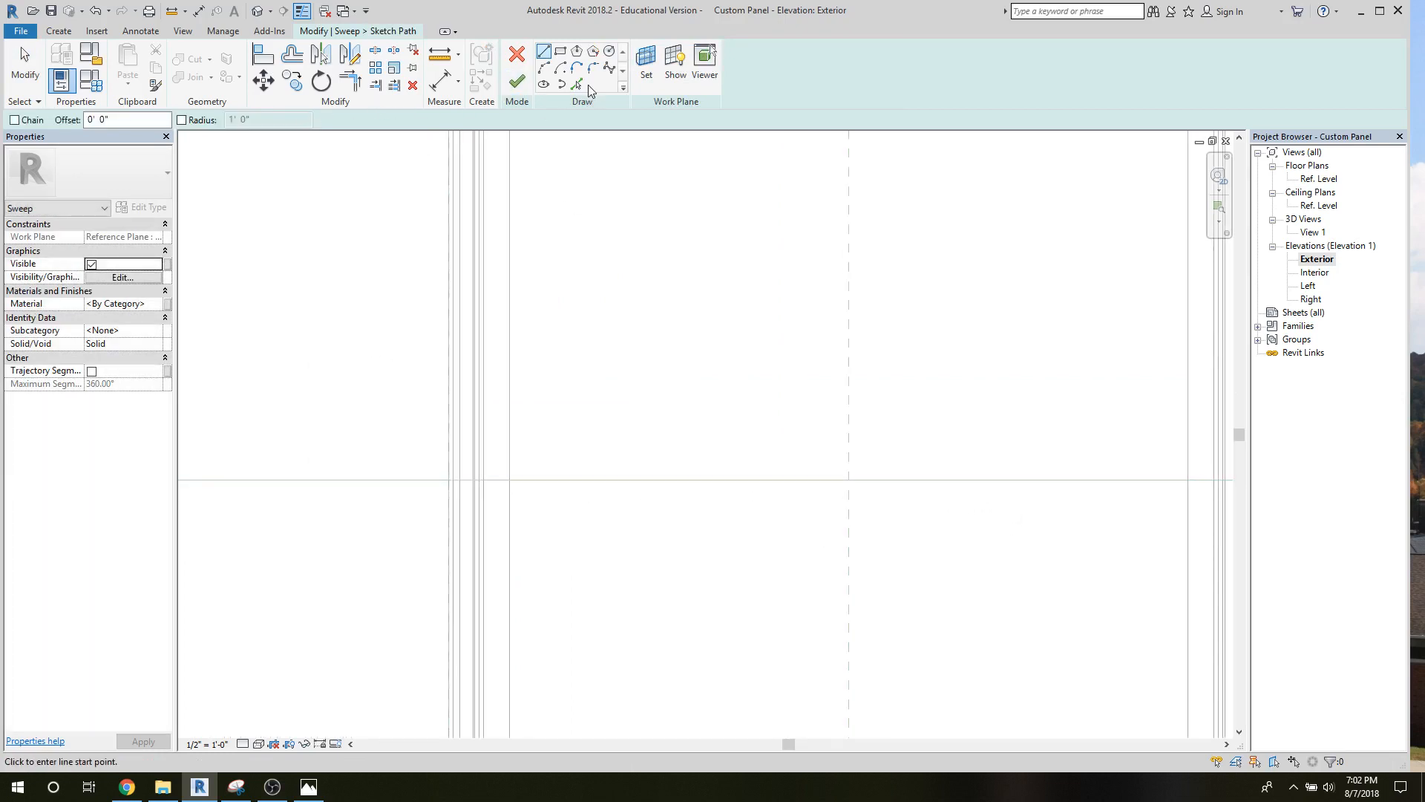
click(541, 52)
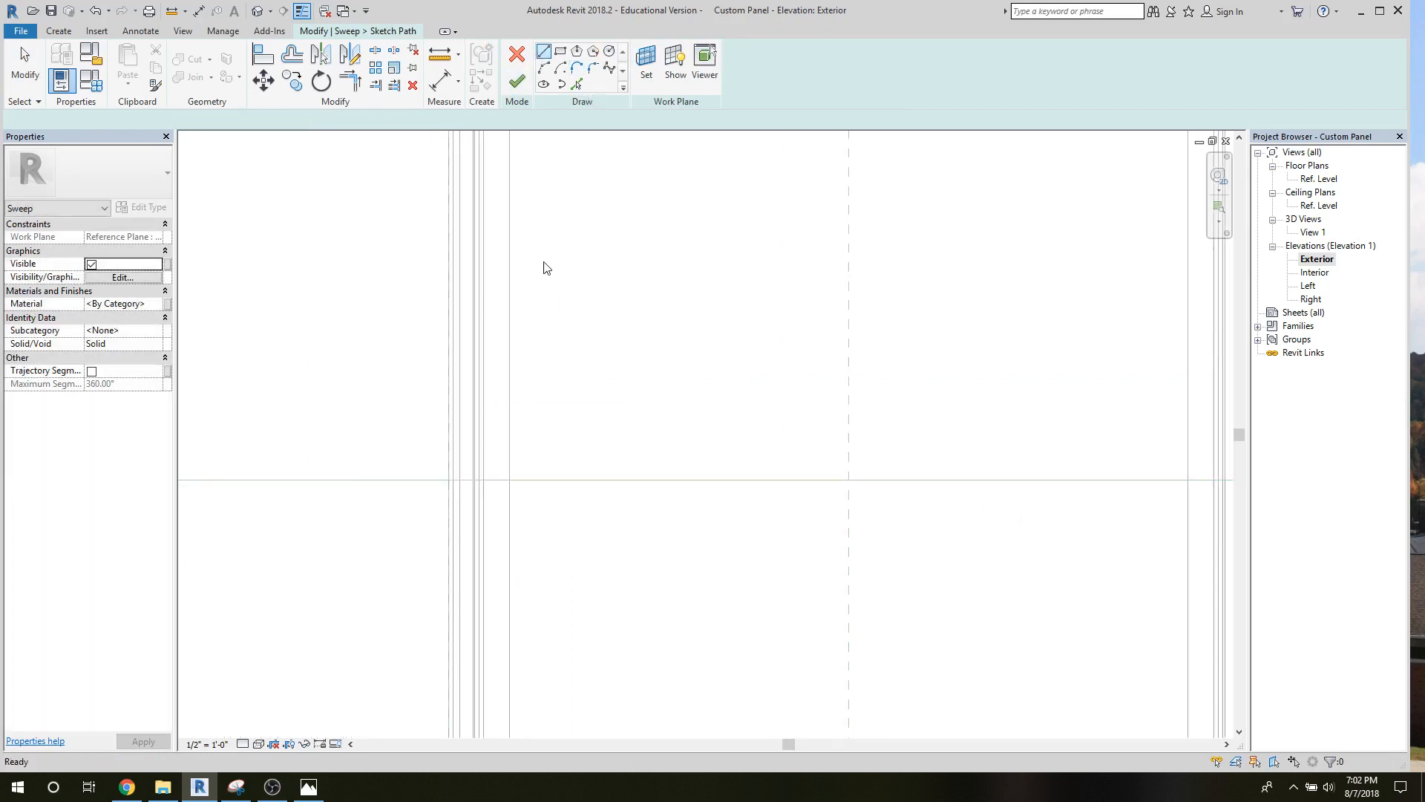
click(484, 481)
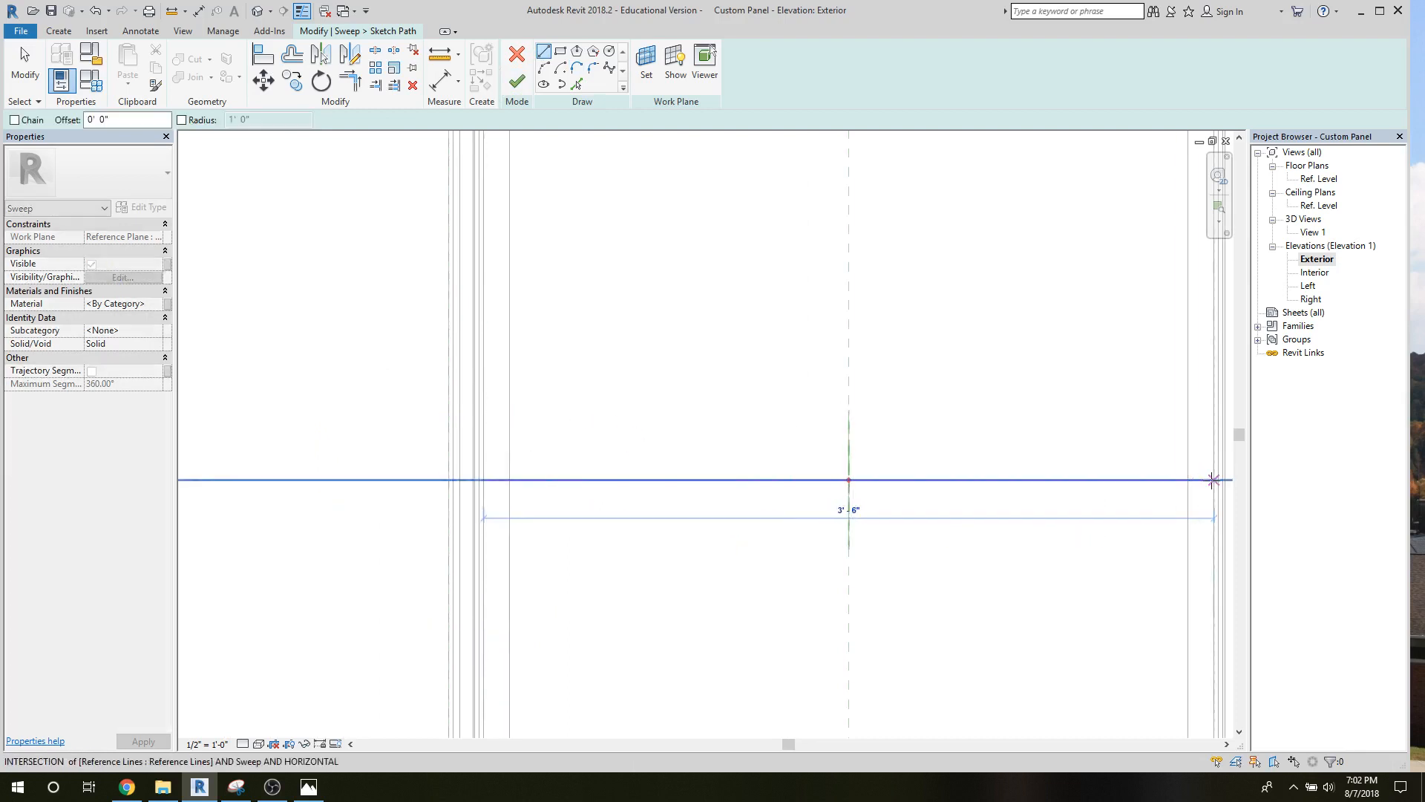
click(1213, 481)
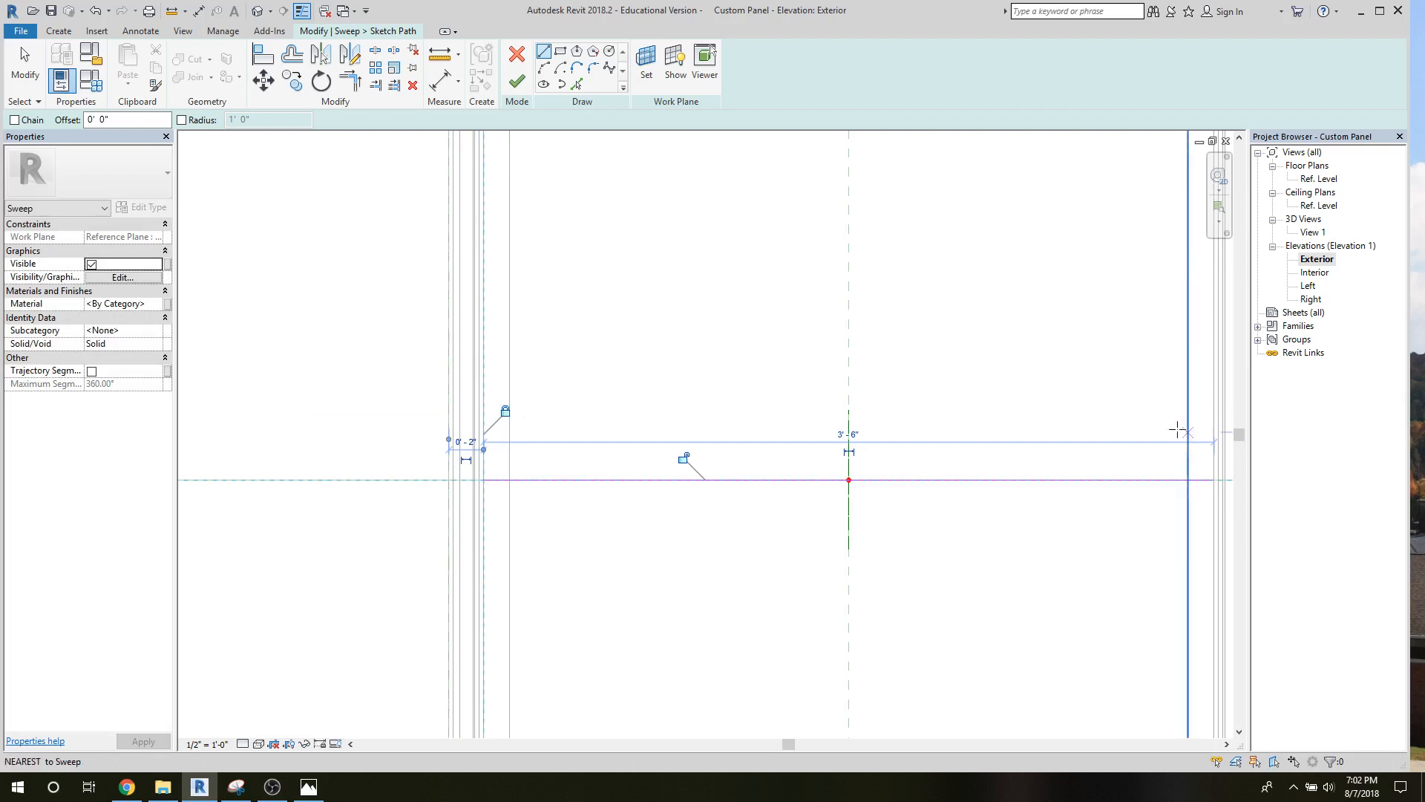
Lock the path line to the horizontal reference line and finish the path sketch.
middle_drag(1201, 444, 849, 431)
right_click(840, 421)
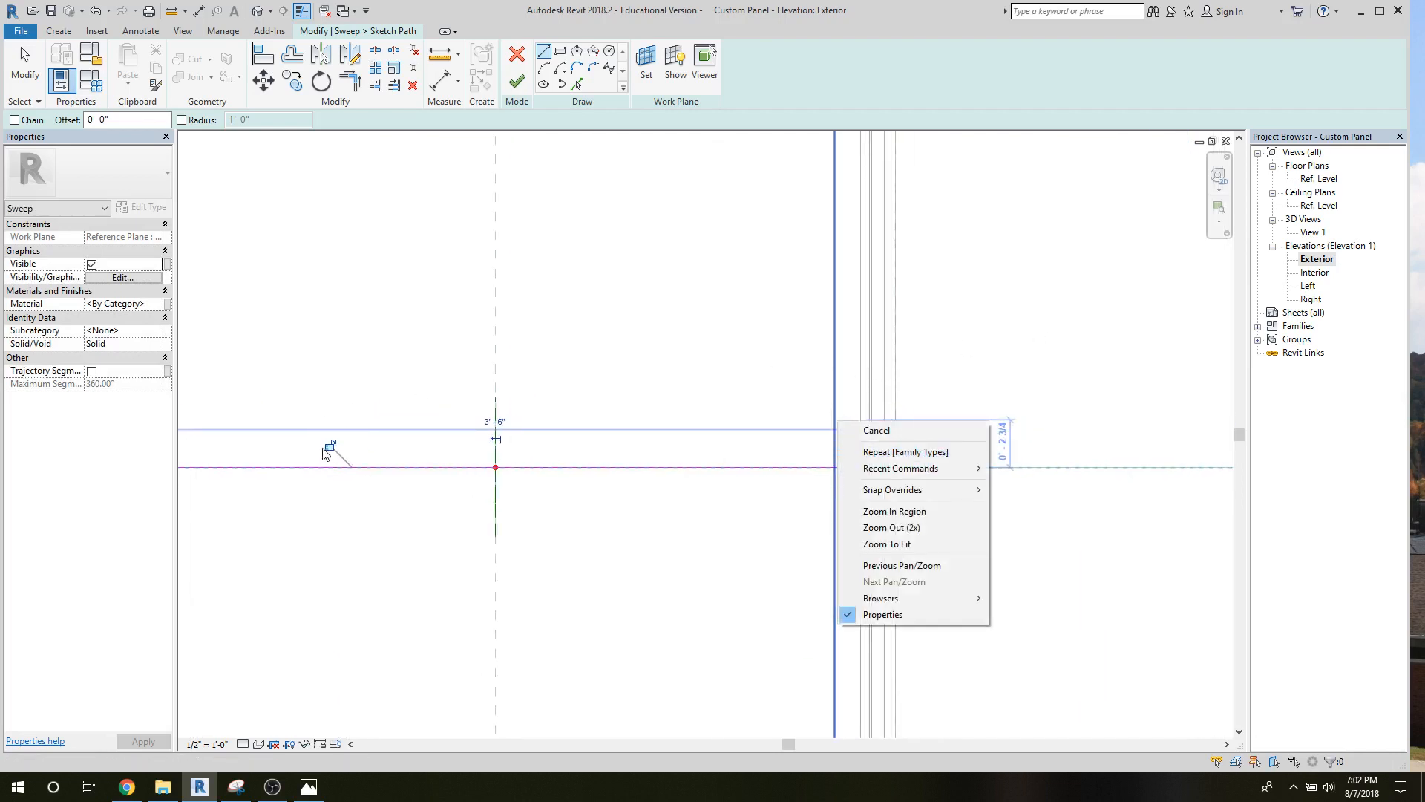
click(328, 448)
click(331, 447)
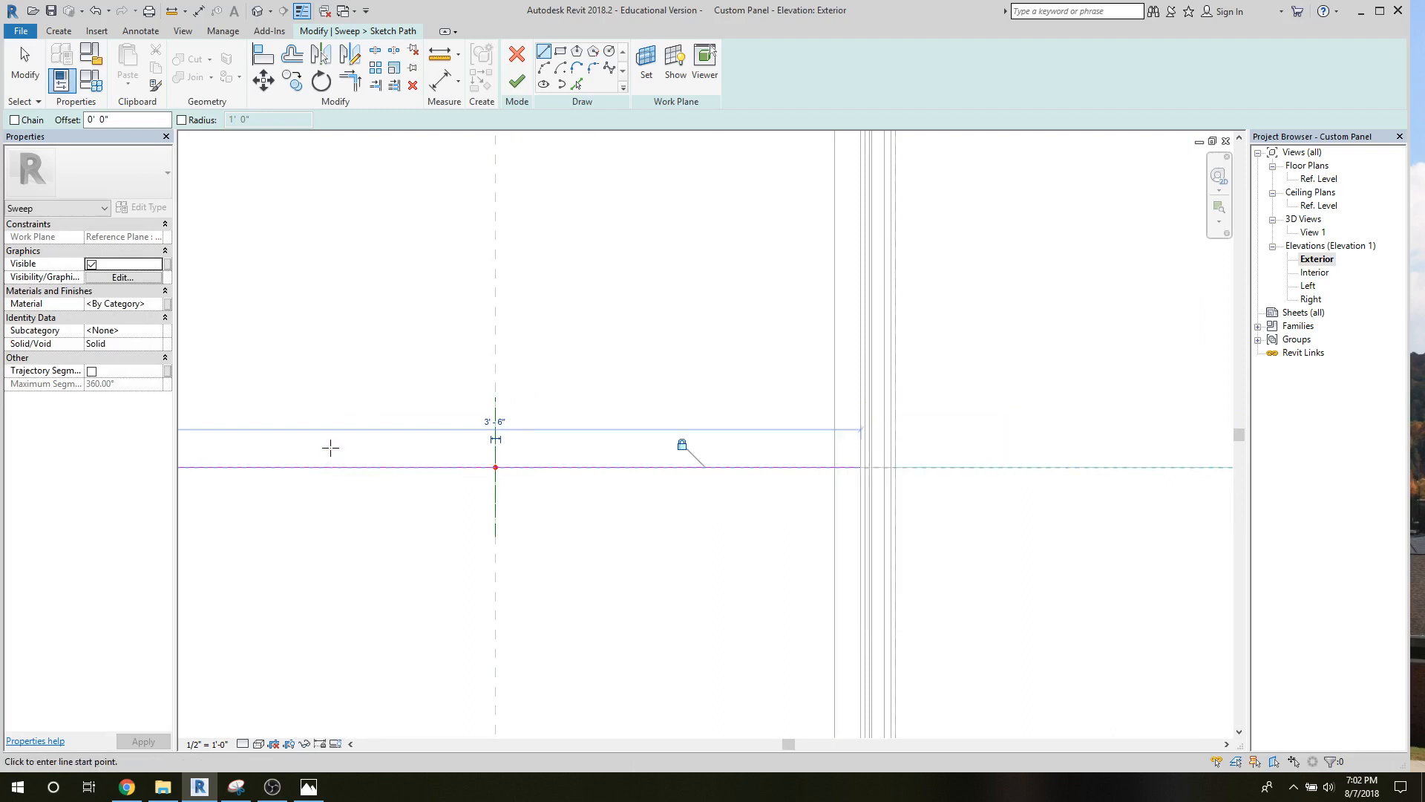
scroll(623, 280, down, 3)
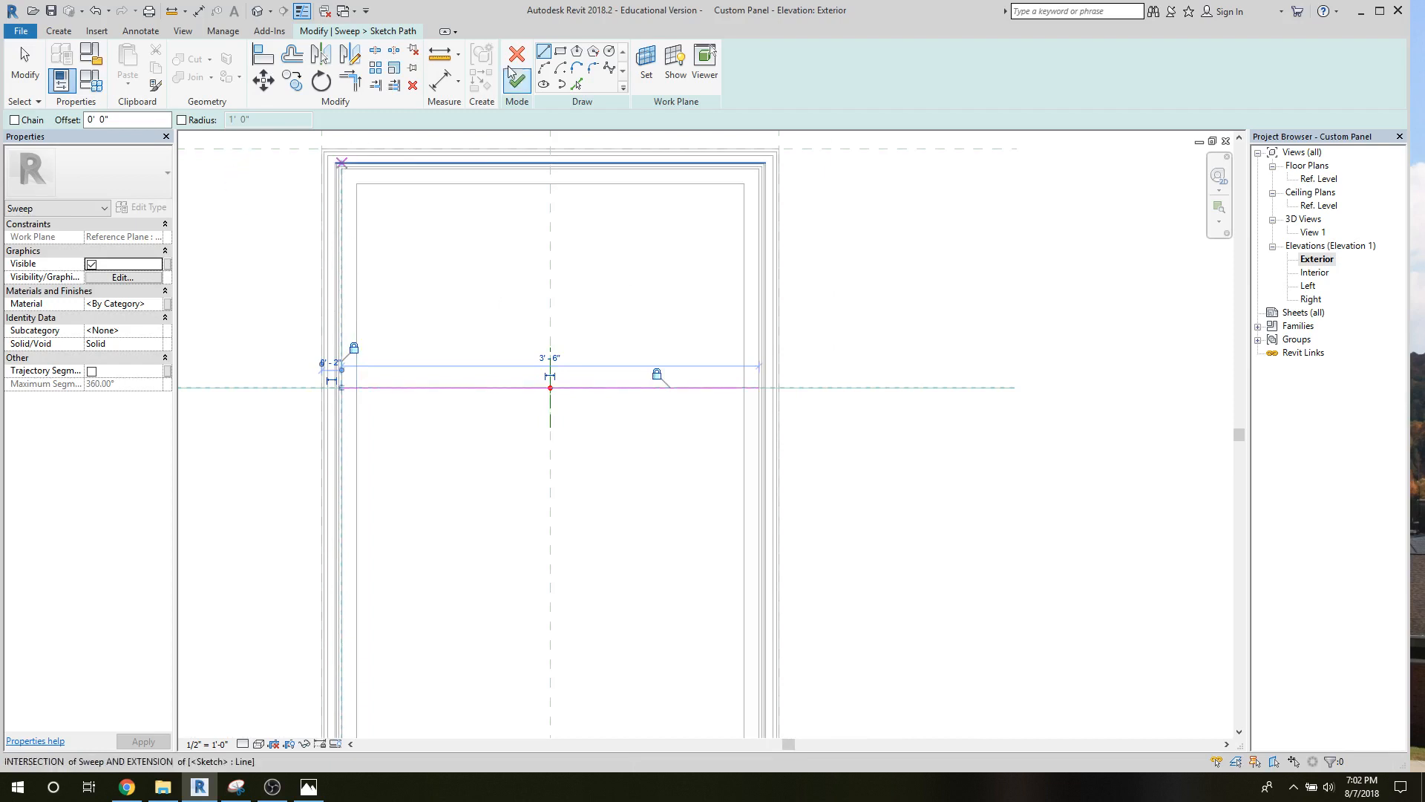
click(520, 86)
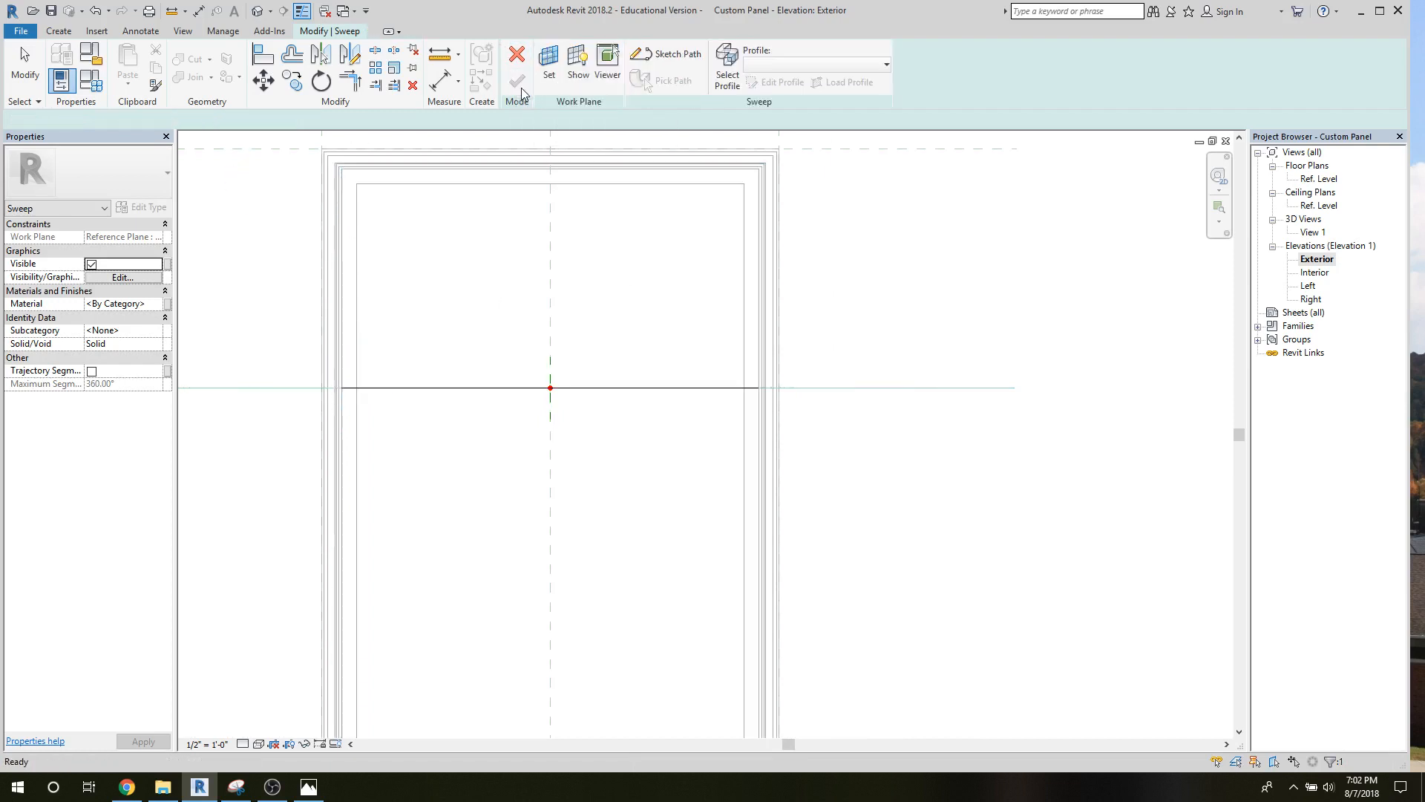
Assign Extrusion Profile to the sweep and open the Left elevation.
click(762, 69)
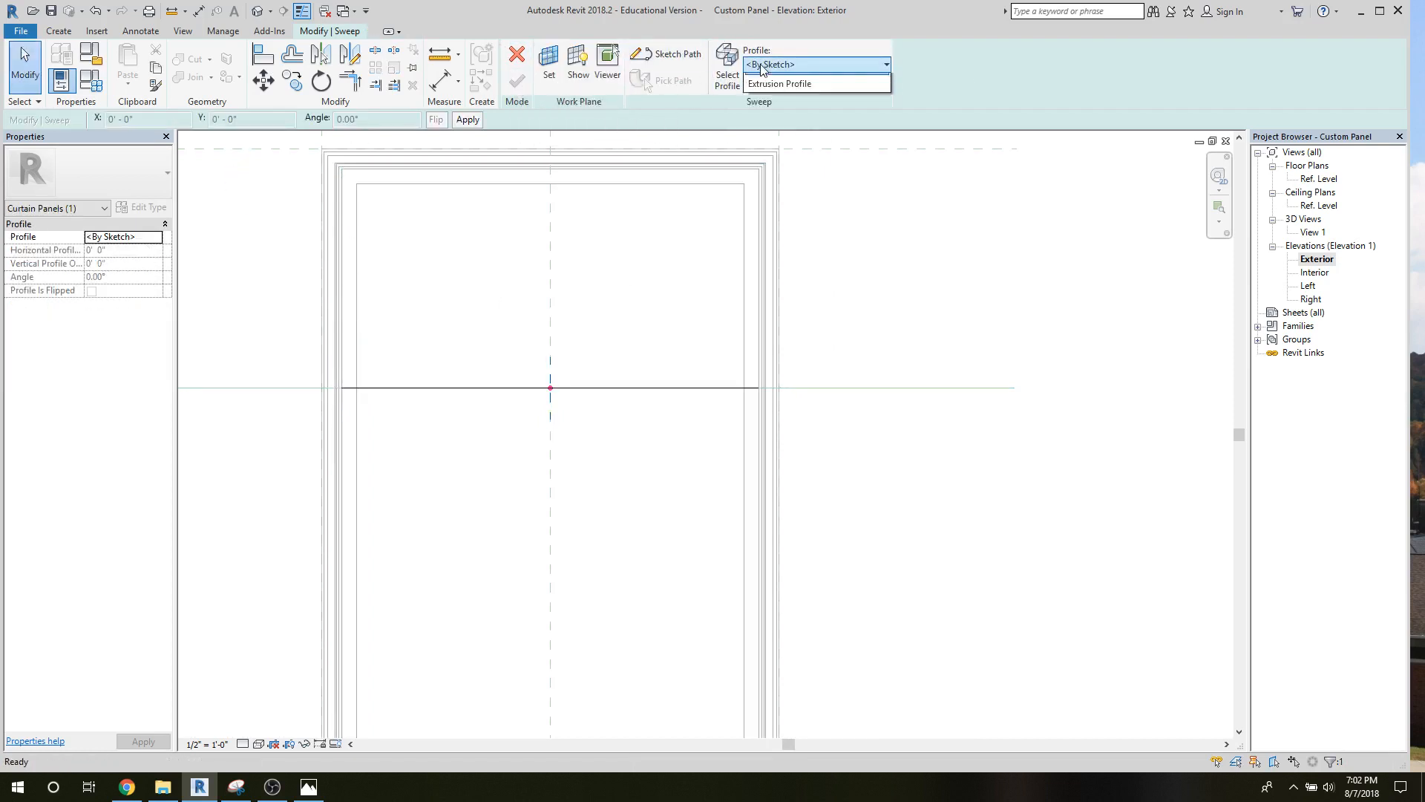
click(772, 100)
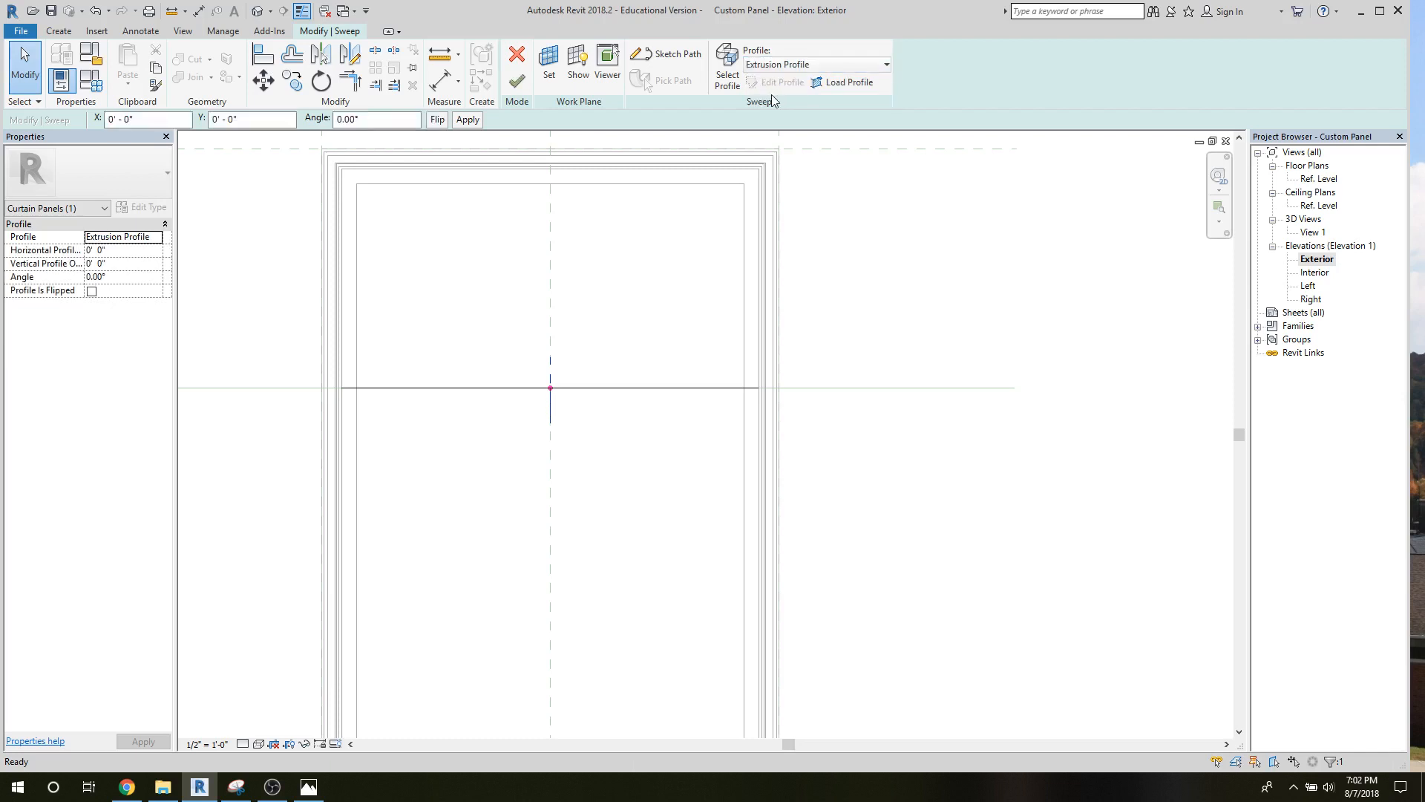
click(1305, 287)
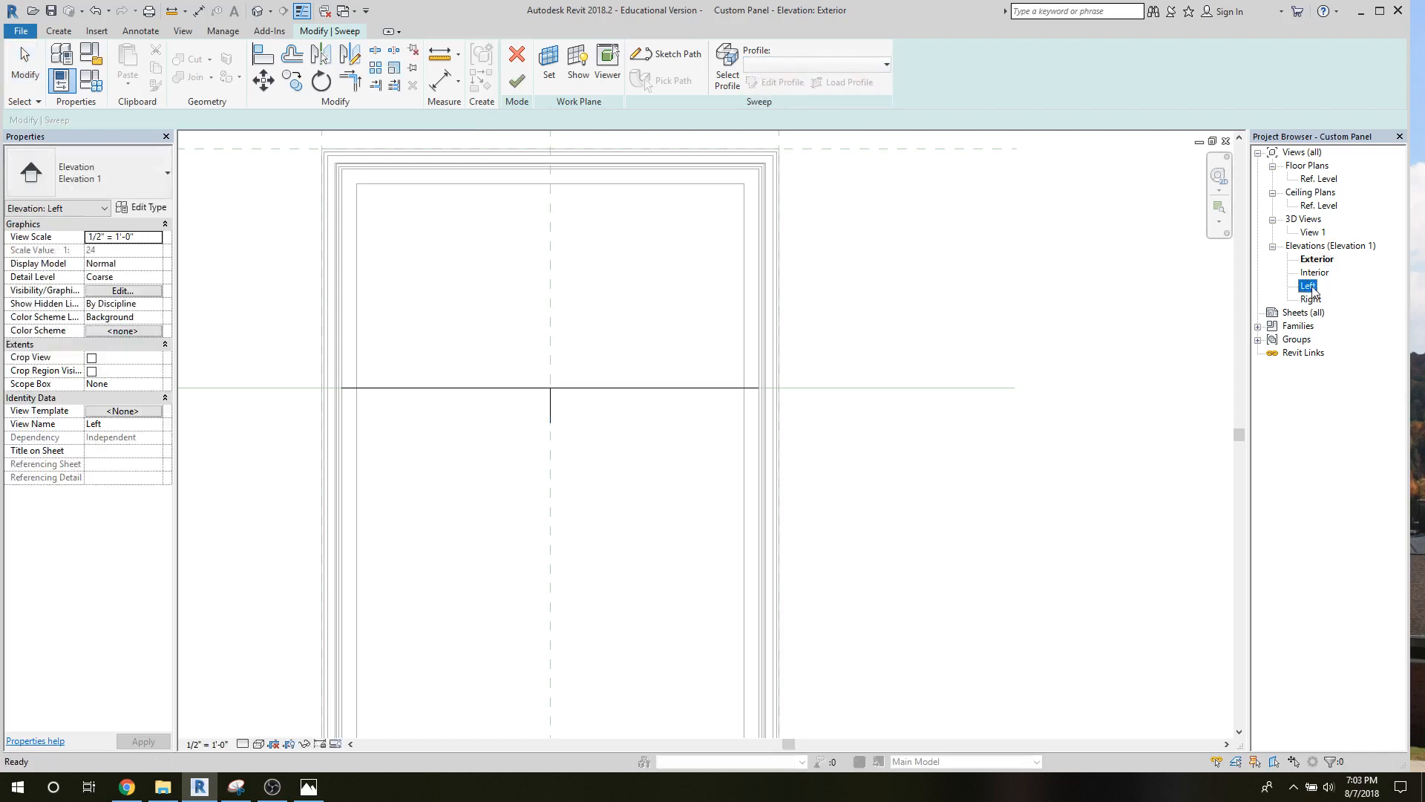
double_click(1308, 287)
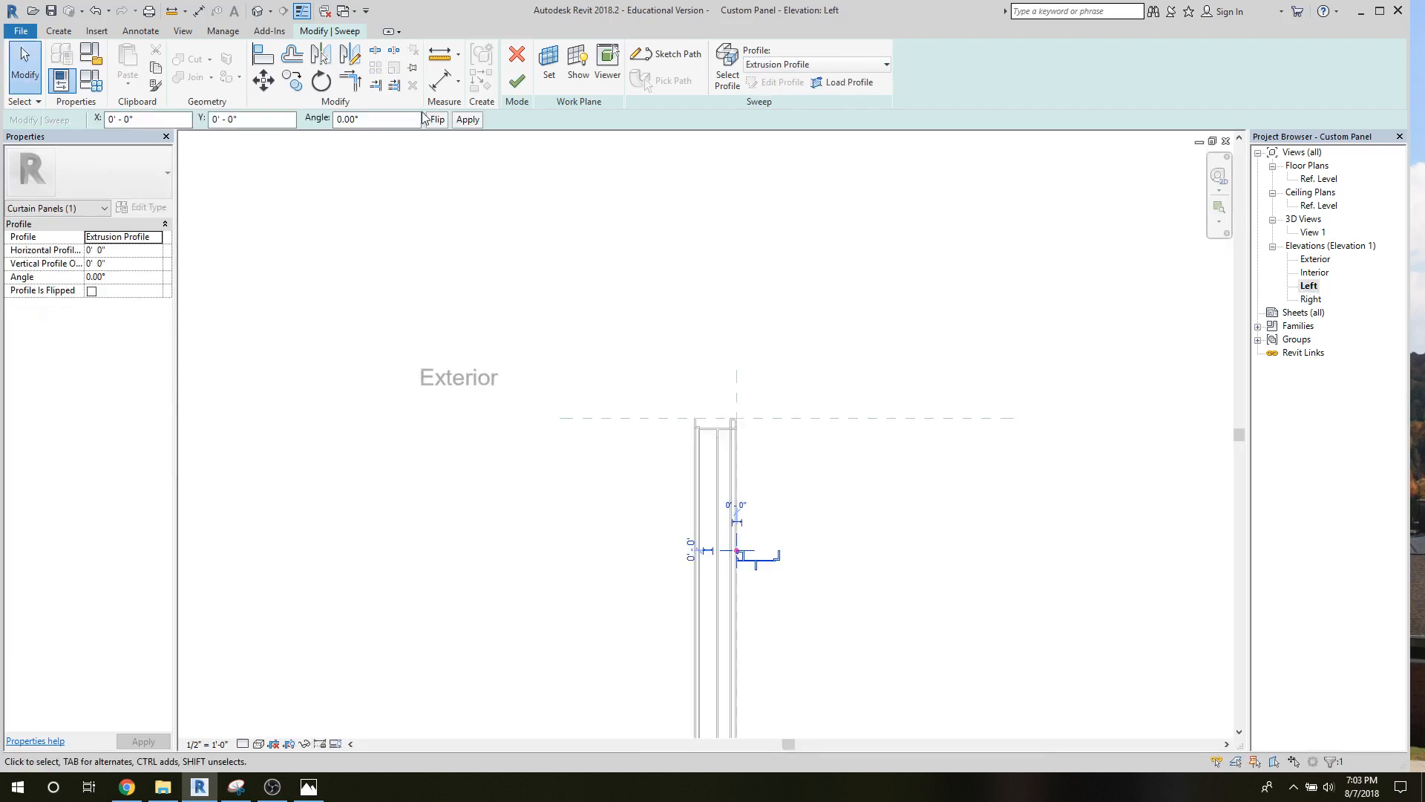
Set the sweep profile's angle to 180° and finish the sweep.
click(415, 119)
text(180)
key(Return)
scroll(689, 556, up, 4)
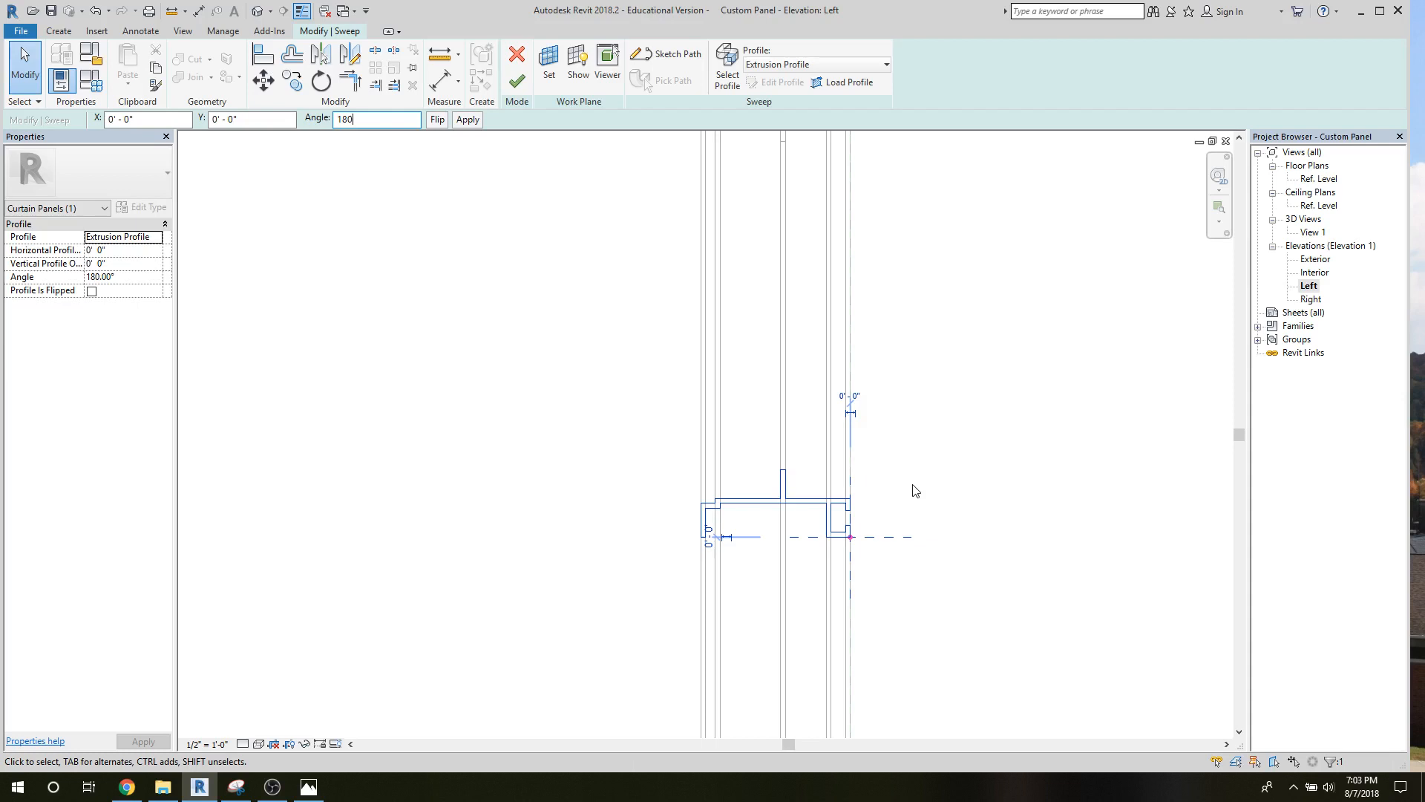
click(517, 82)
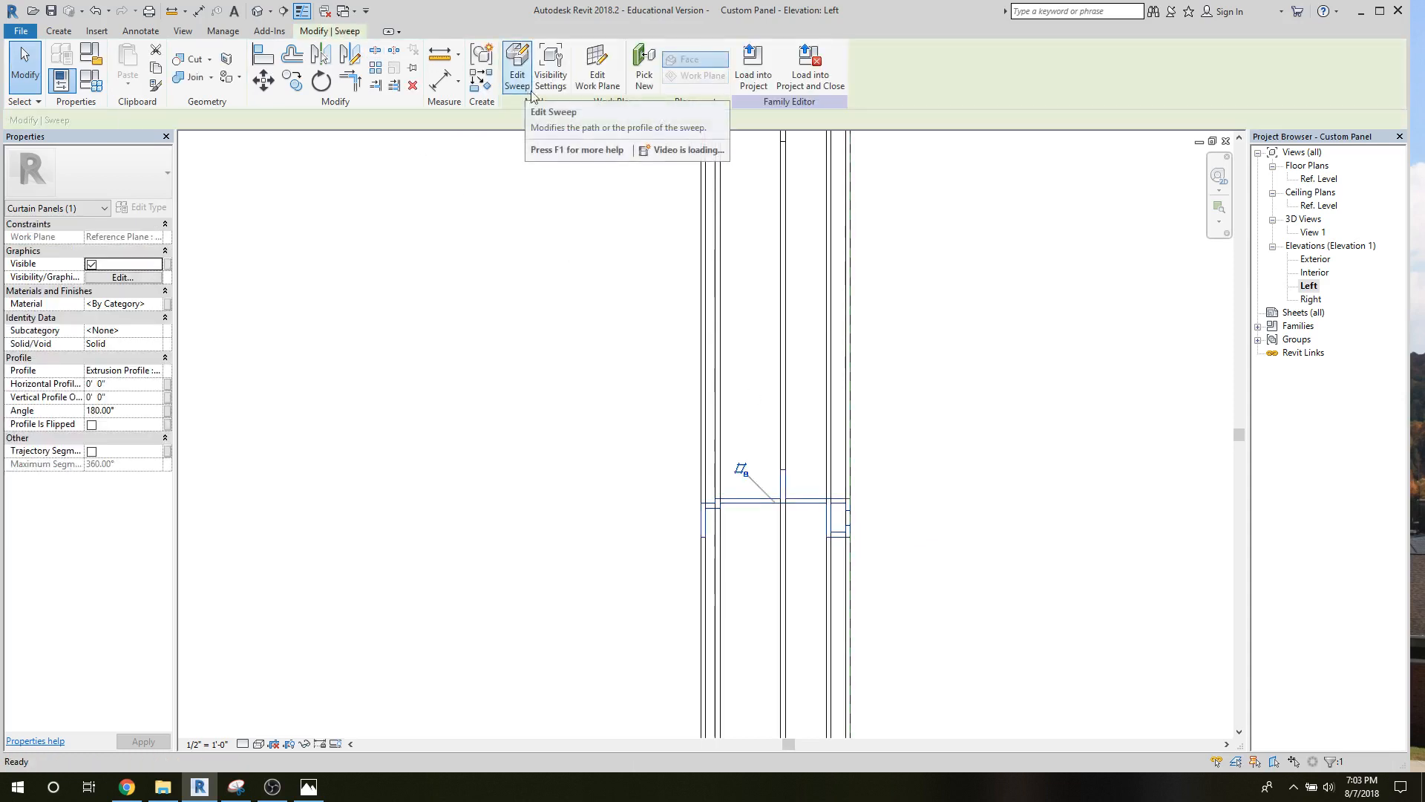
Return to the Exterior elevation, deselect the sweep and examine the horizontal member against the Spandrel Depth dimension.
double_click(1317, 258)
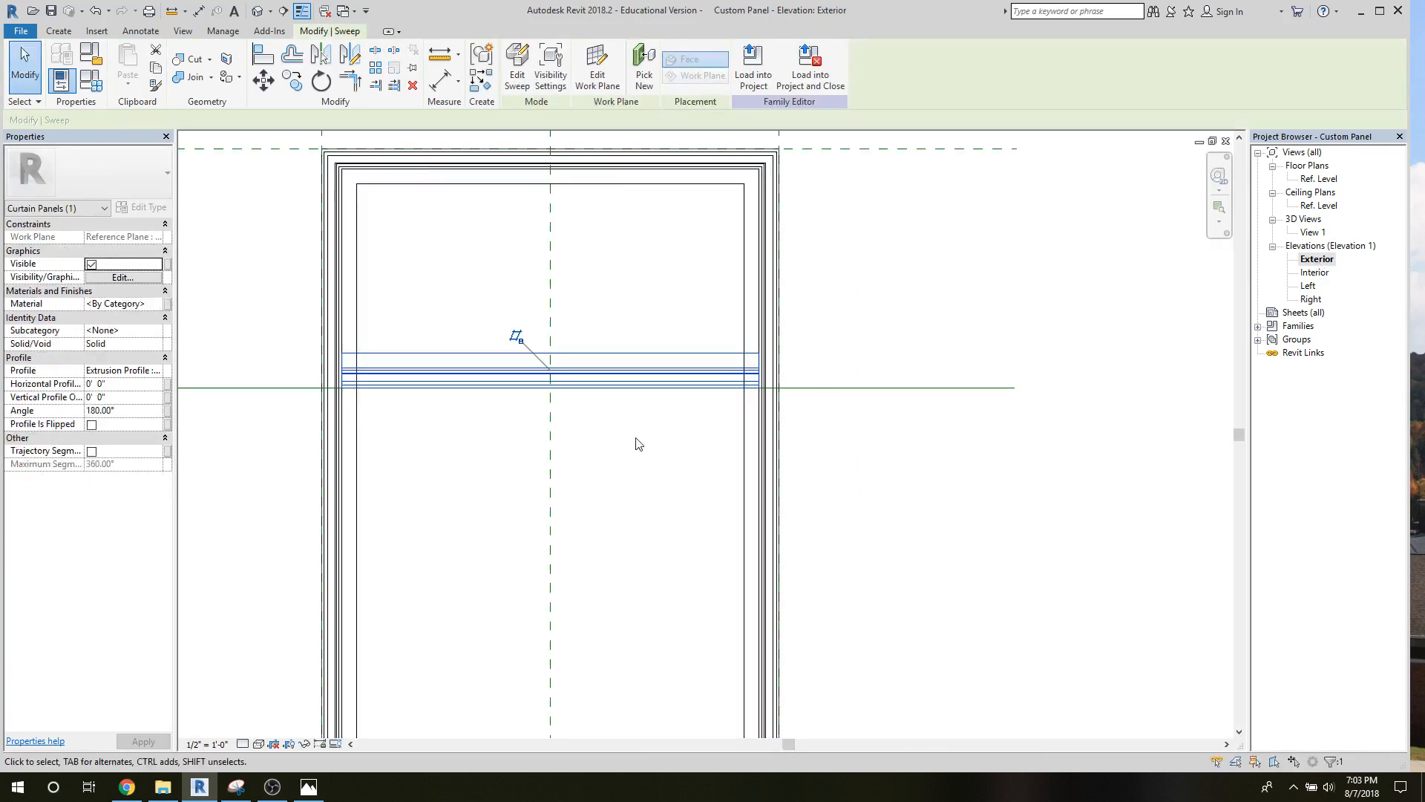
click(636, 442)
scroll(639, 444, down, 2)
scroll(636, 444, down, 1)
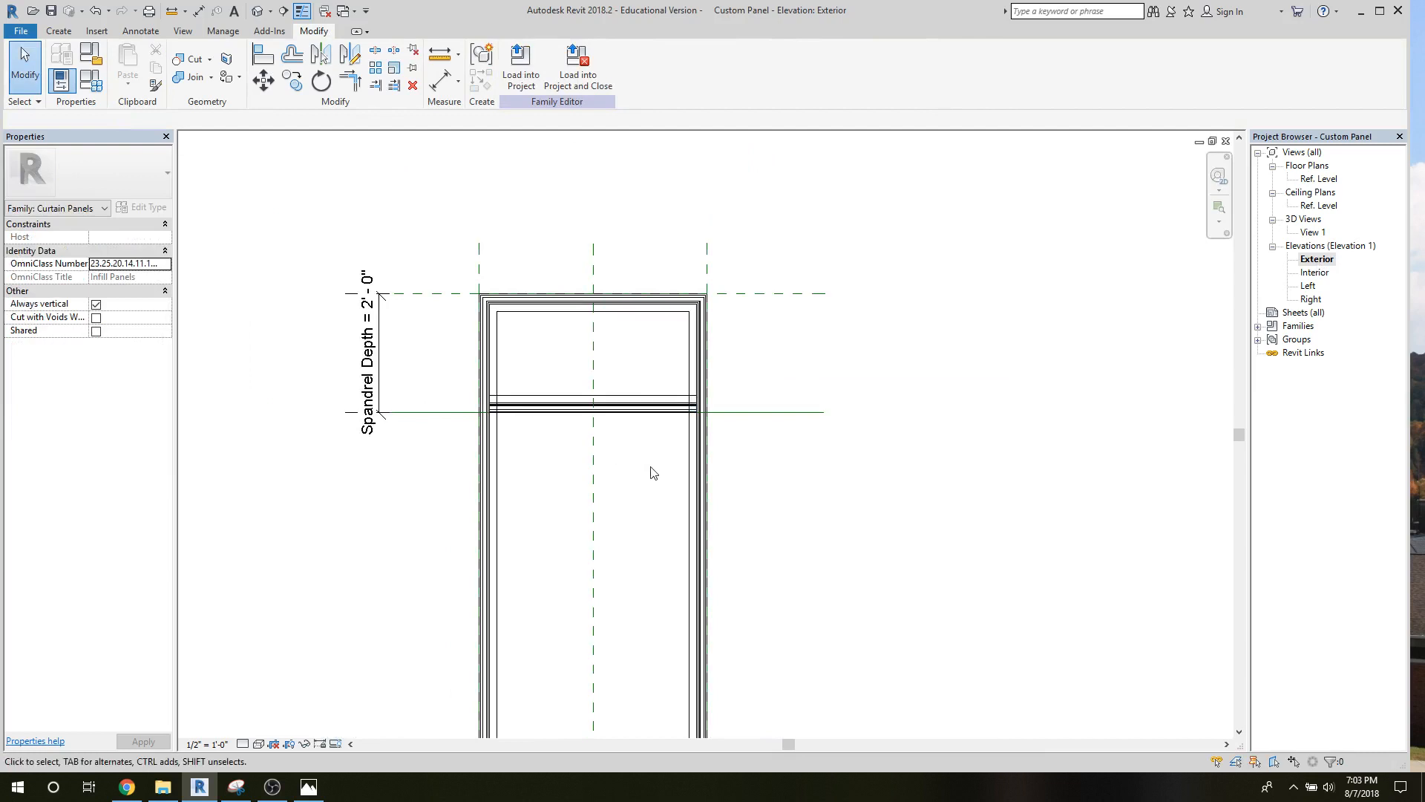
Flex the panel width by moving the Left reference plane outward and then back in to about 2'-2" from the centre plane.
drag(707, 270, 776, 251)
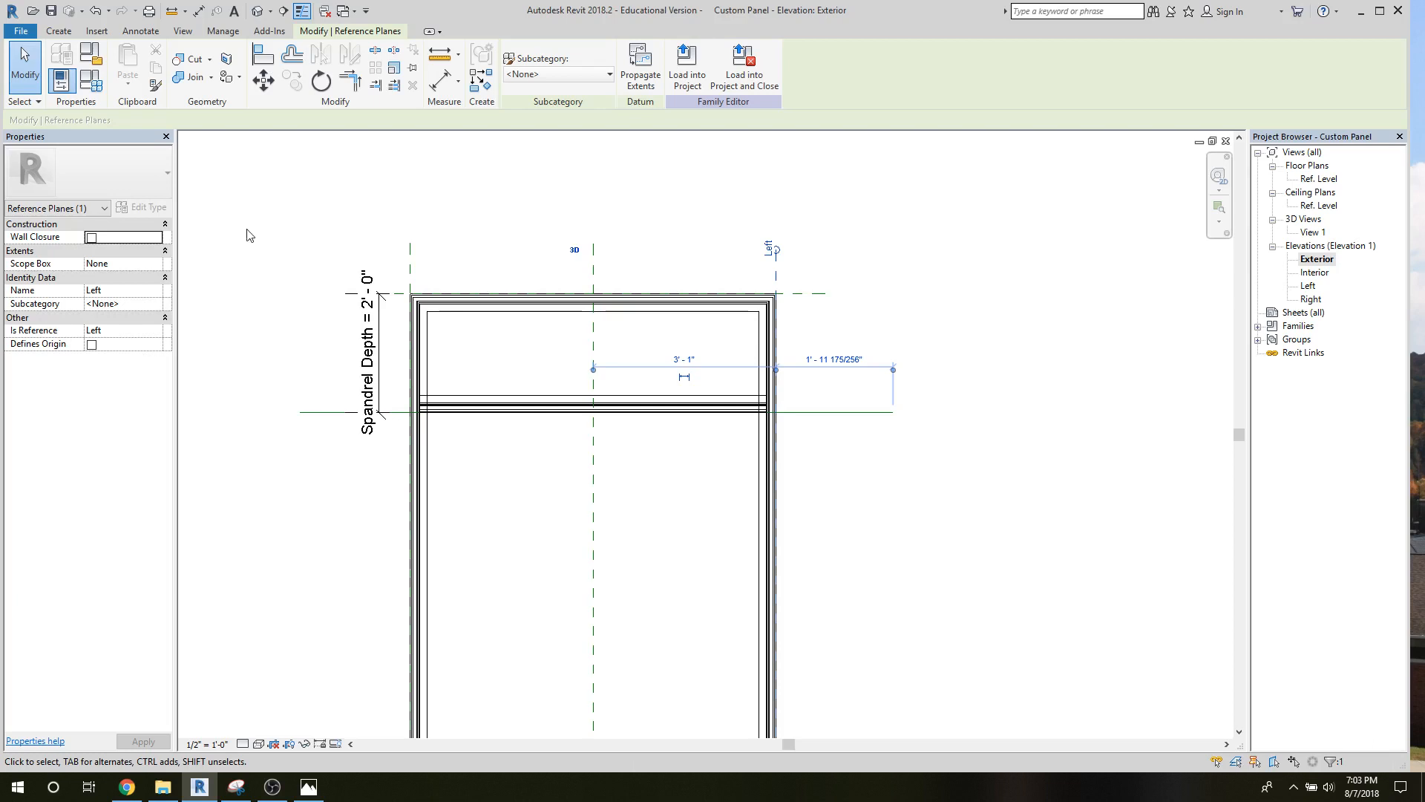
drag(776, 271, 719, 271)
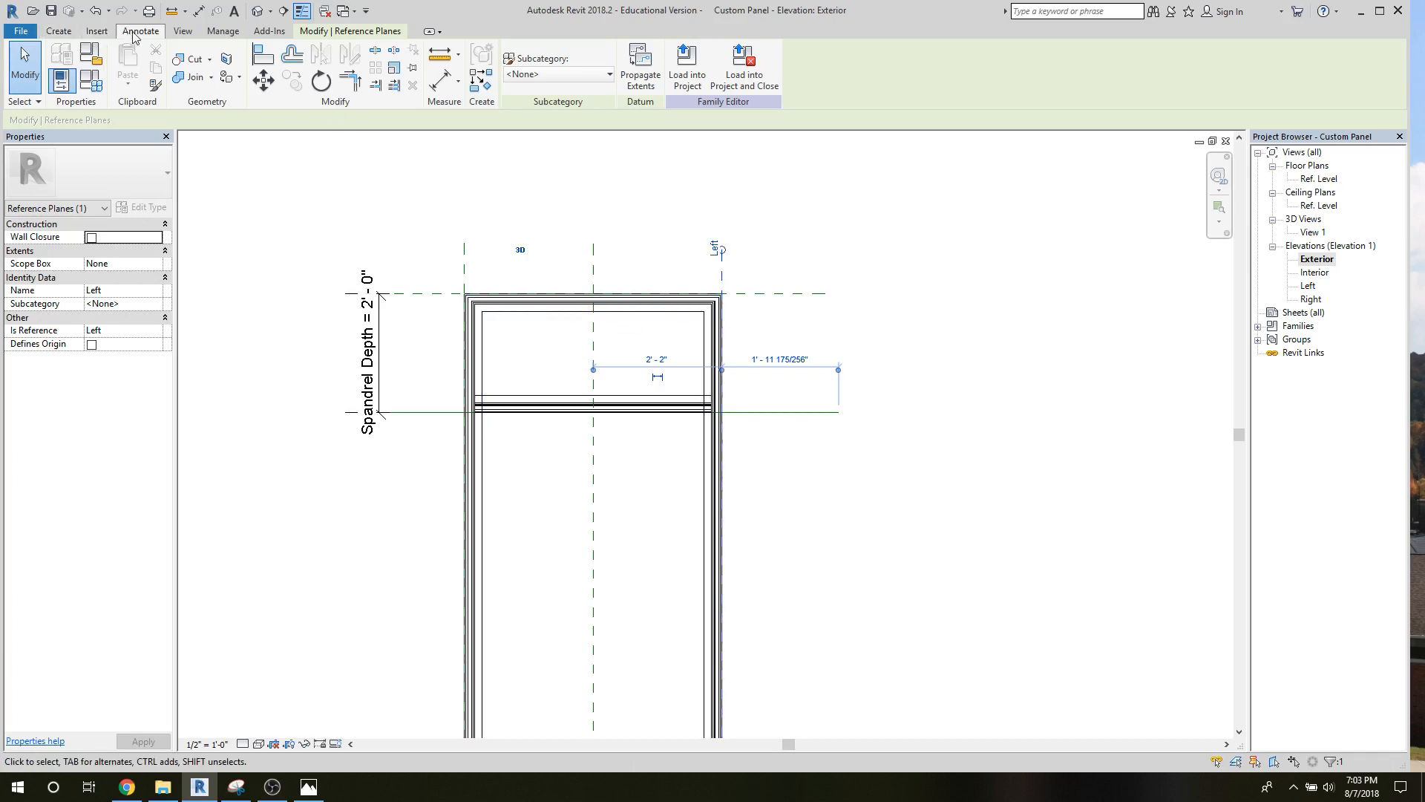
Start a second sweep and sketch its 4'-0" path along the horizontal reference line between the frame's inner edges, locked in place.
click(59, 31)
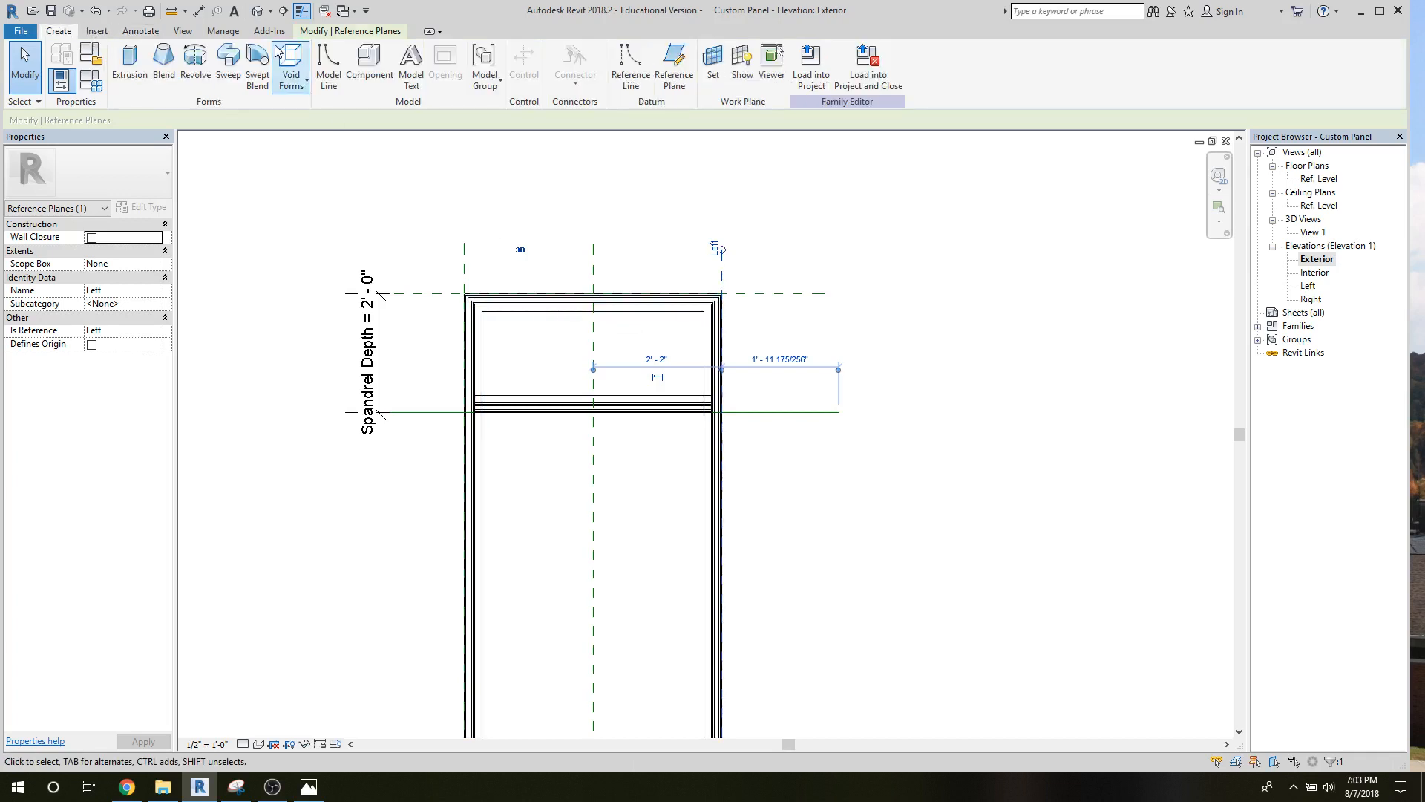
click(230, 65)
scroll(553, 459, up, 5)
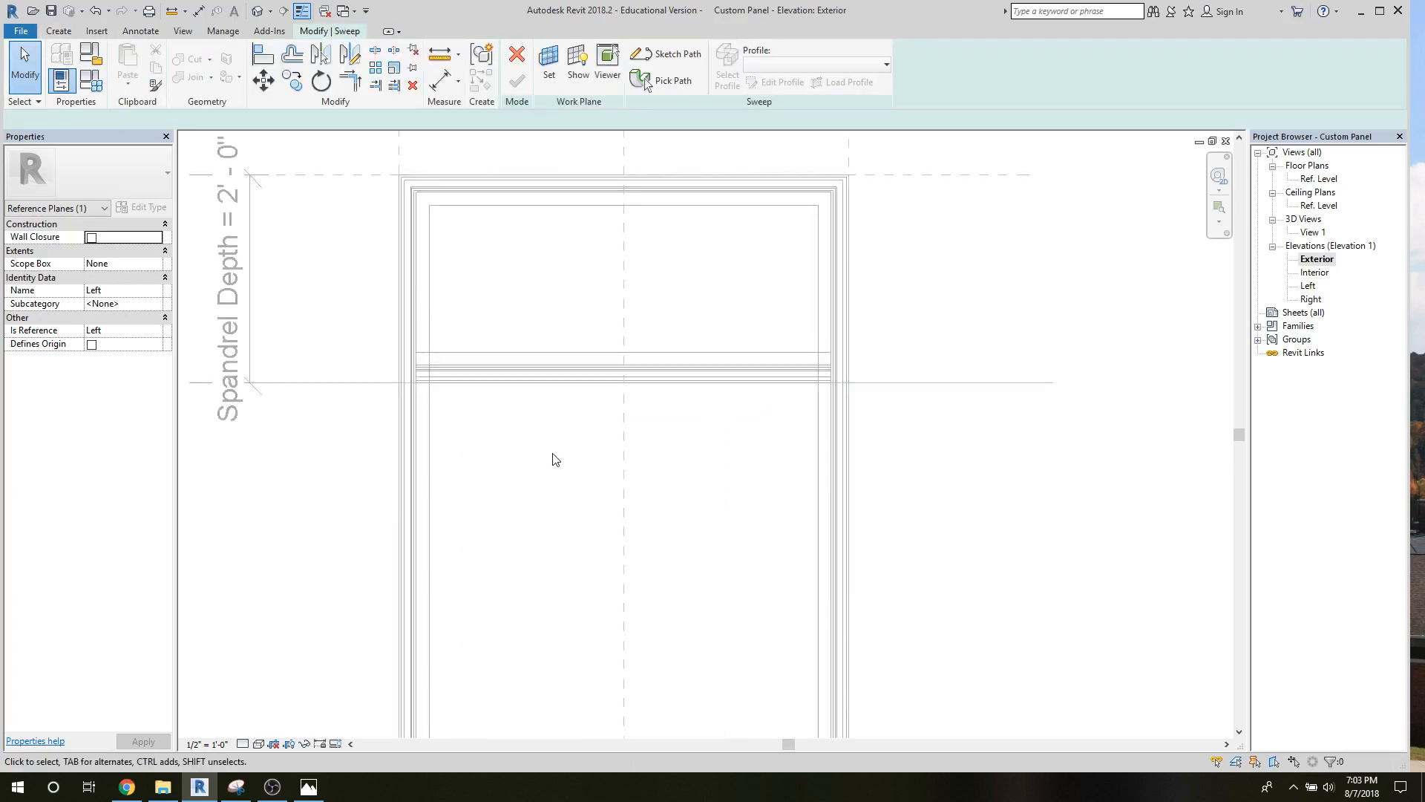
middle_drag(553, 459, 688, 567)
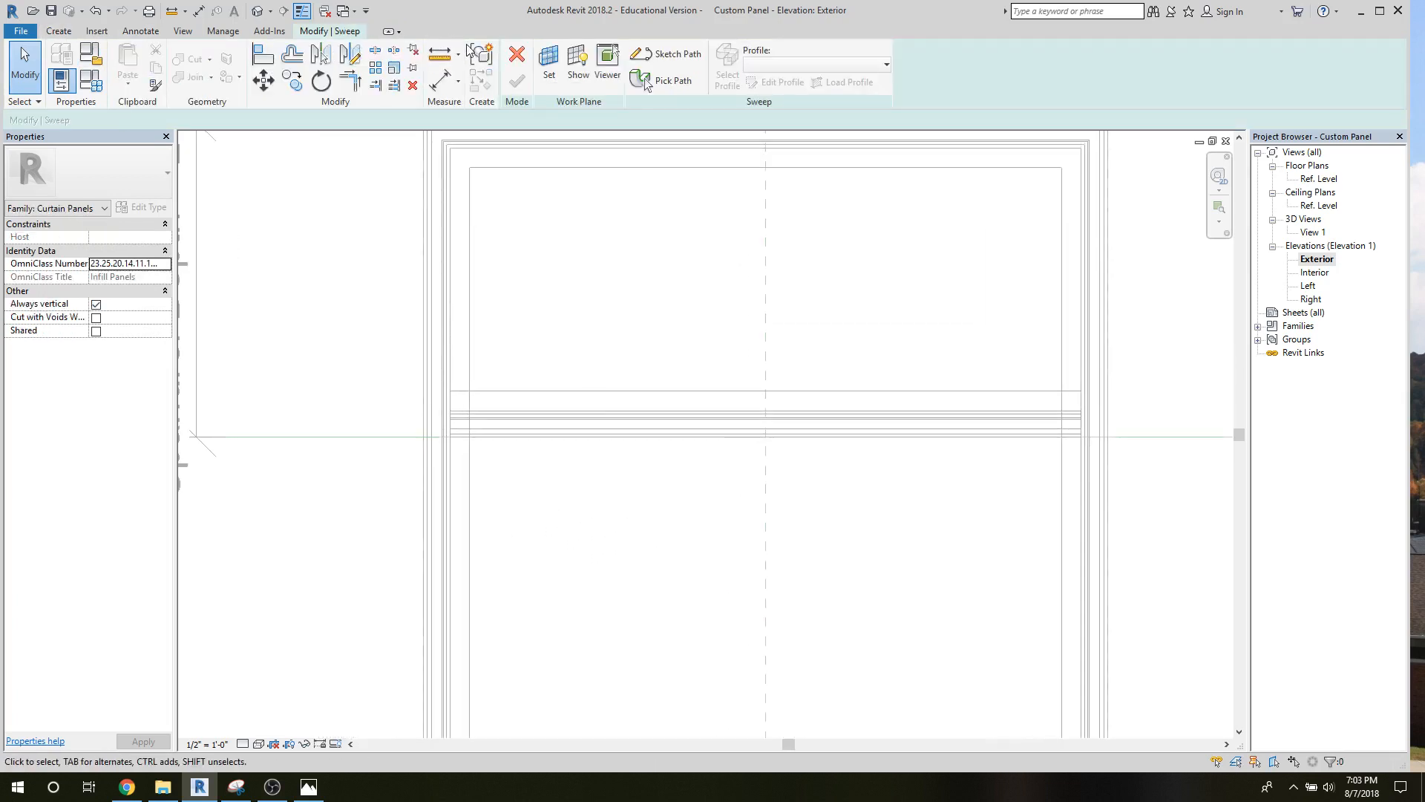
click(672, 54)
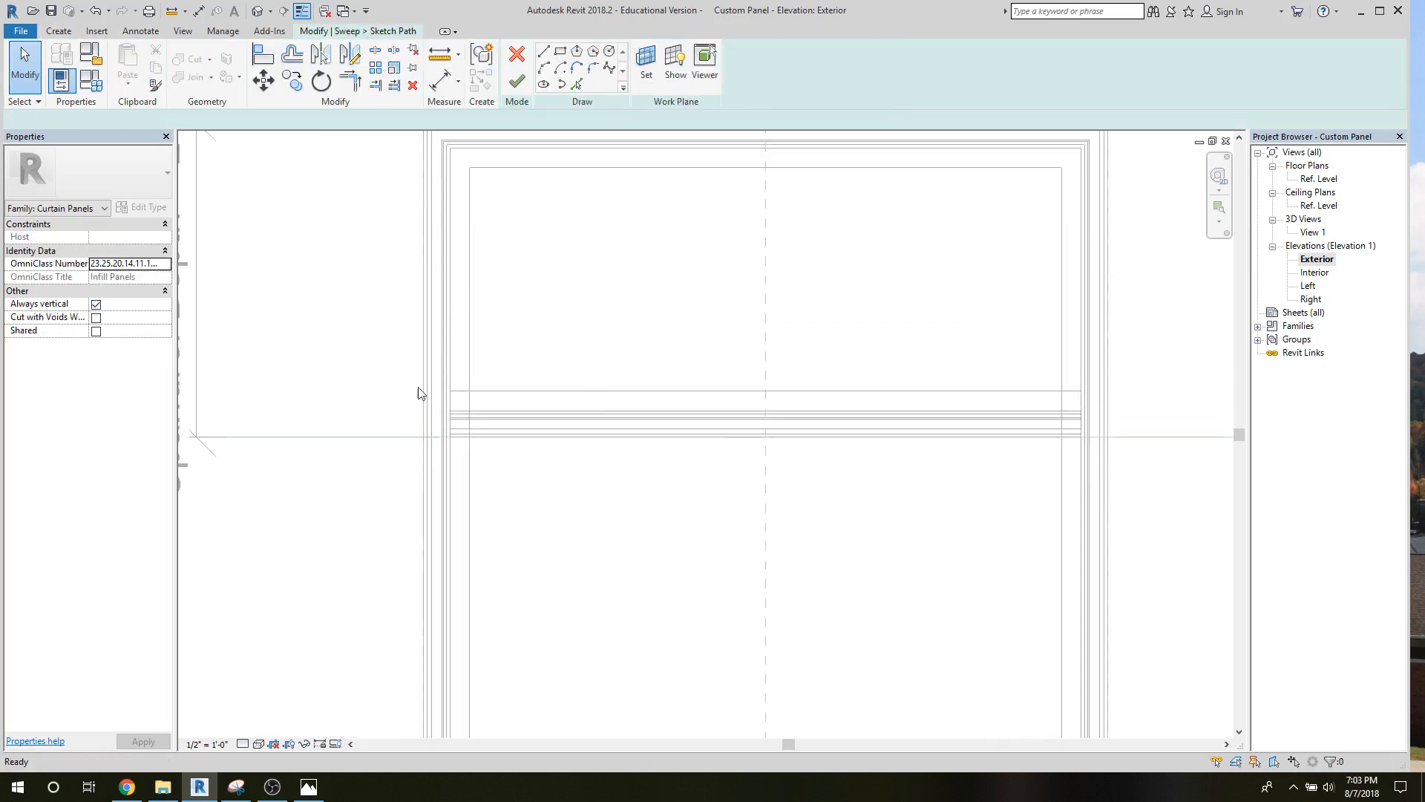
click(451, 437)
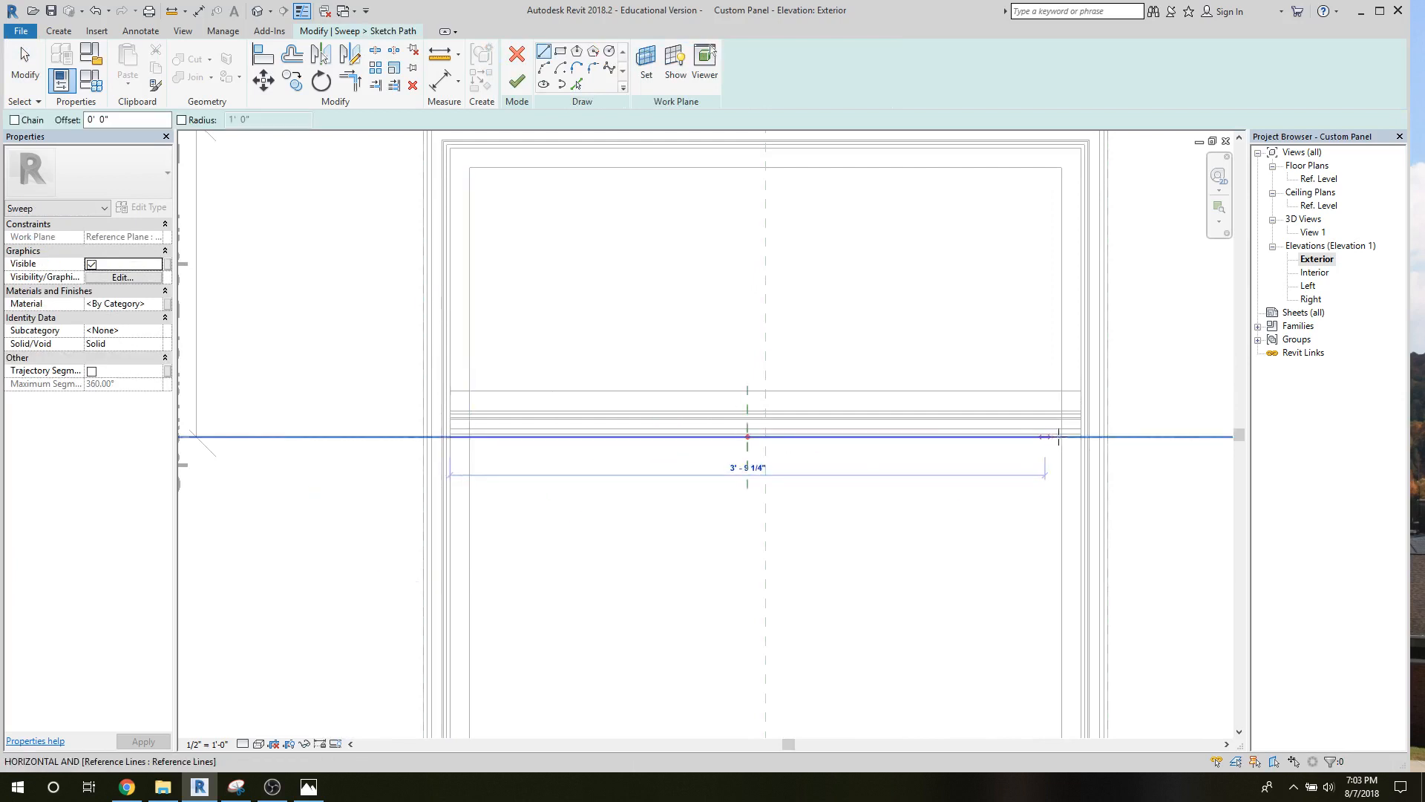
click(1080, 436)
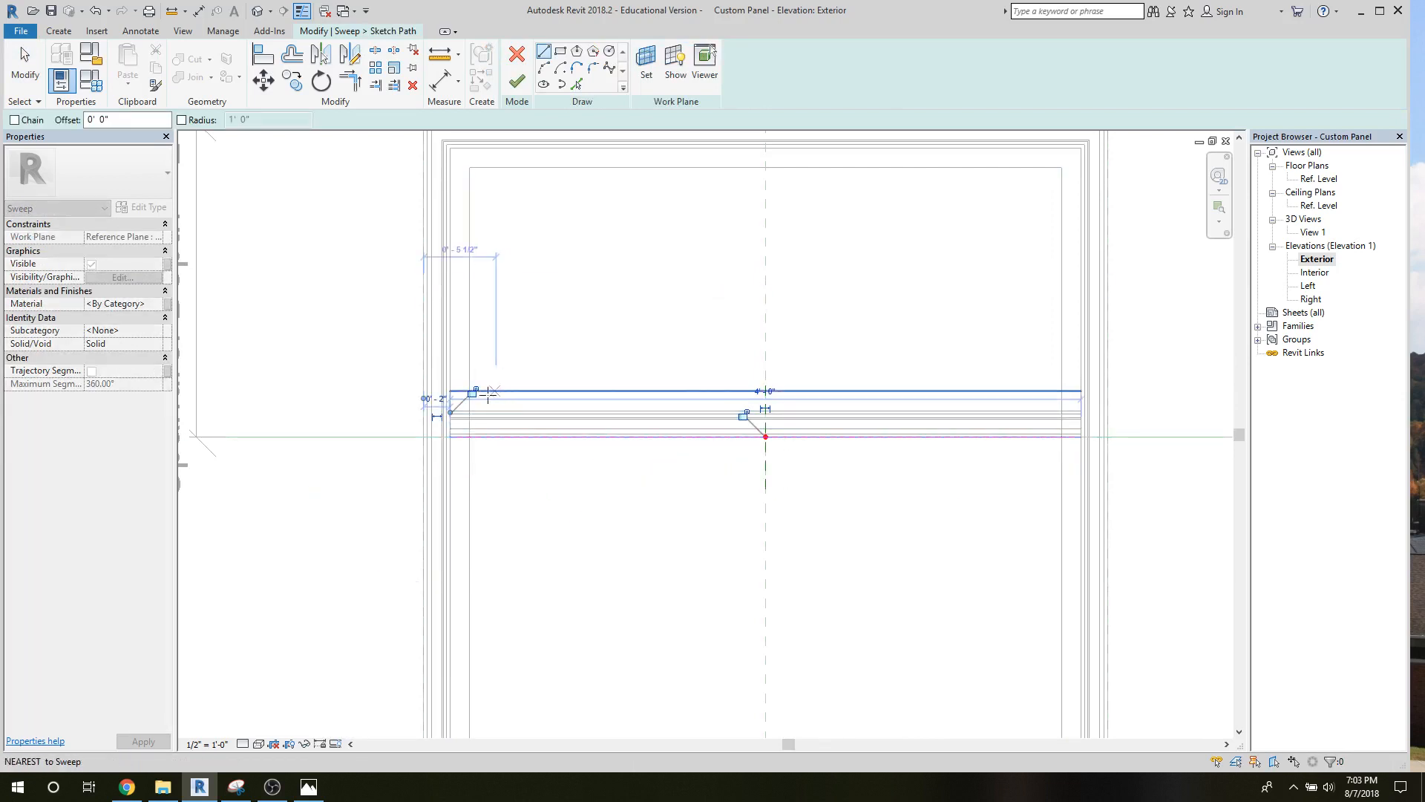
click(743, 414)
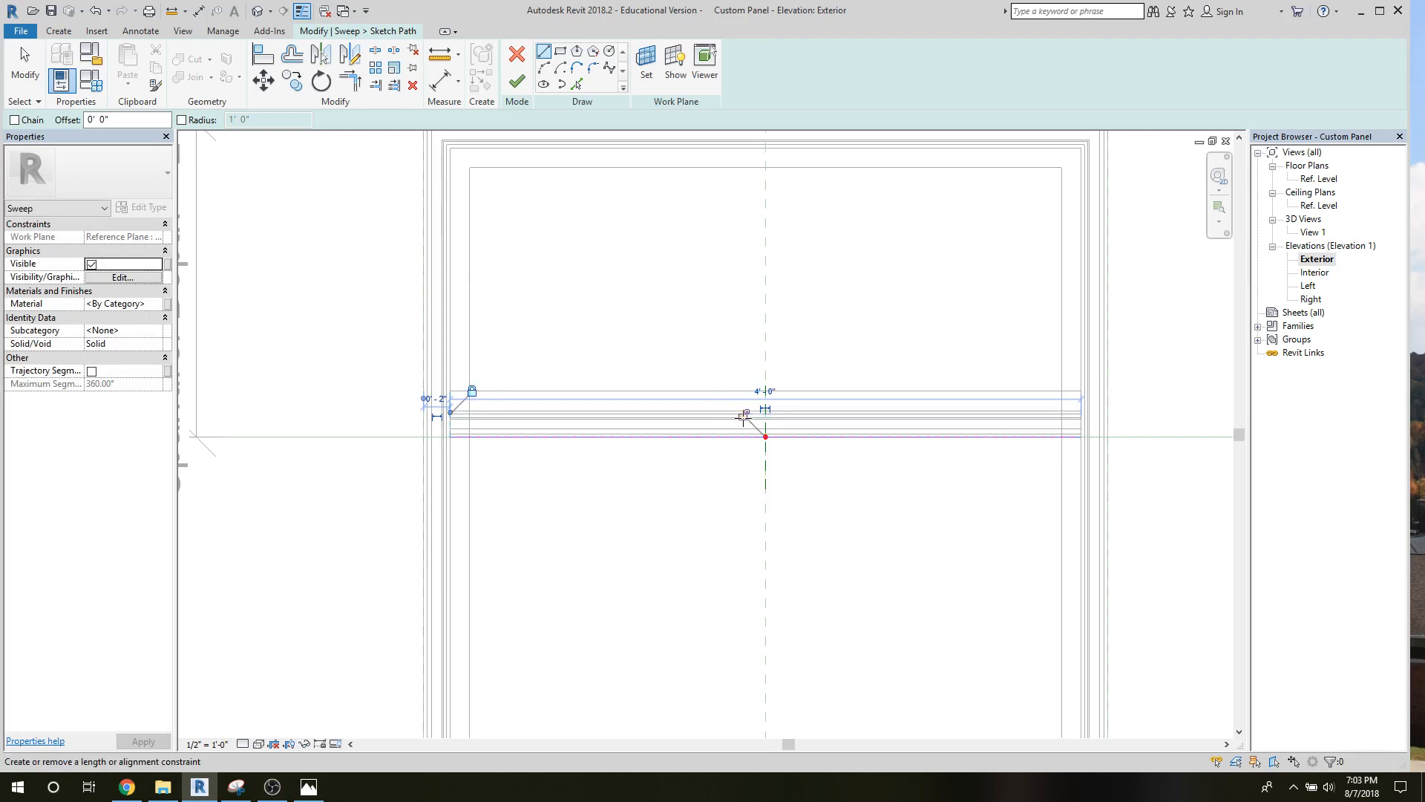
click(518, 81)
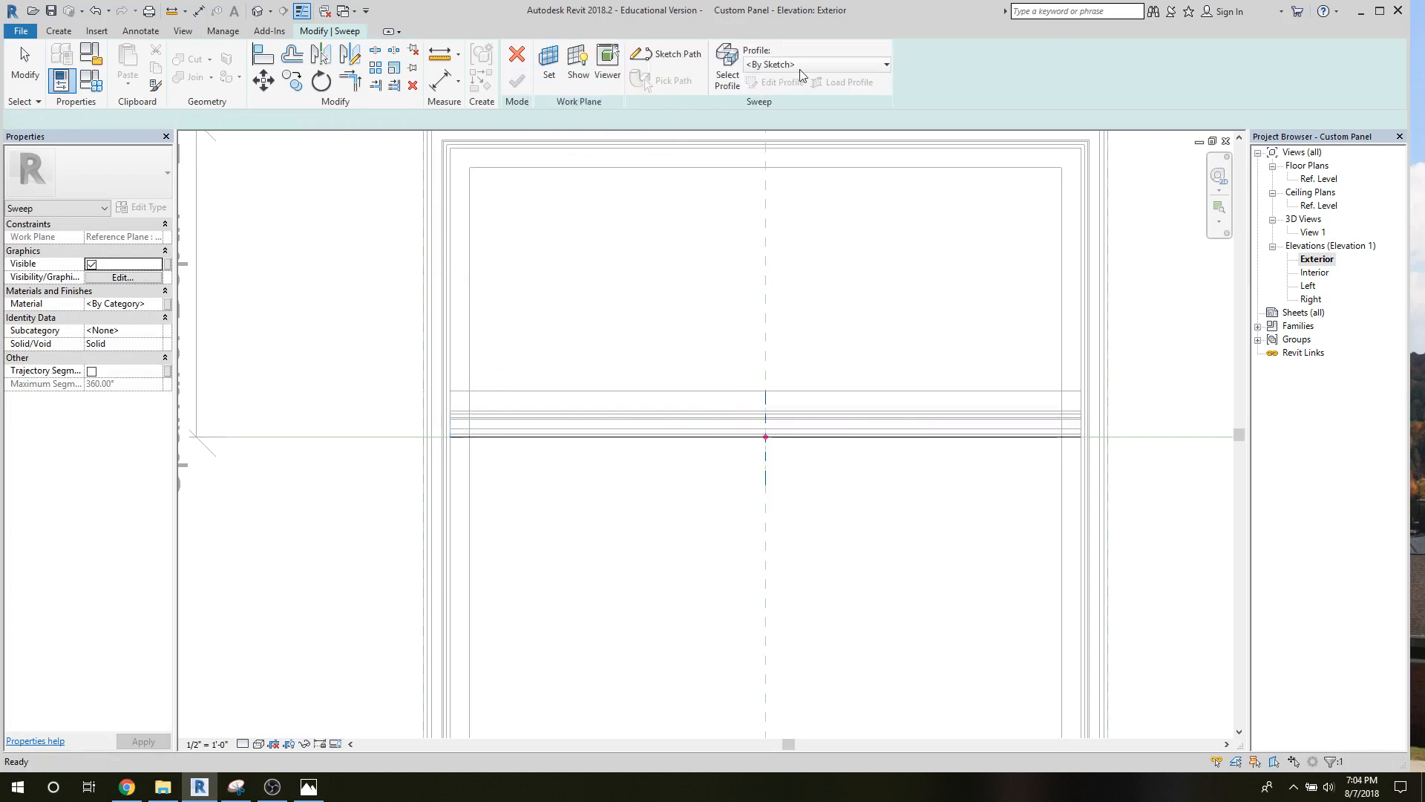
Assign Extrusion Profile to the second sweep and open the Left elevation.
click(805, 65)
click(792, 101)
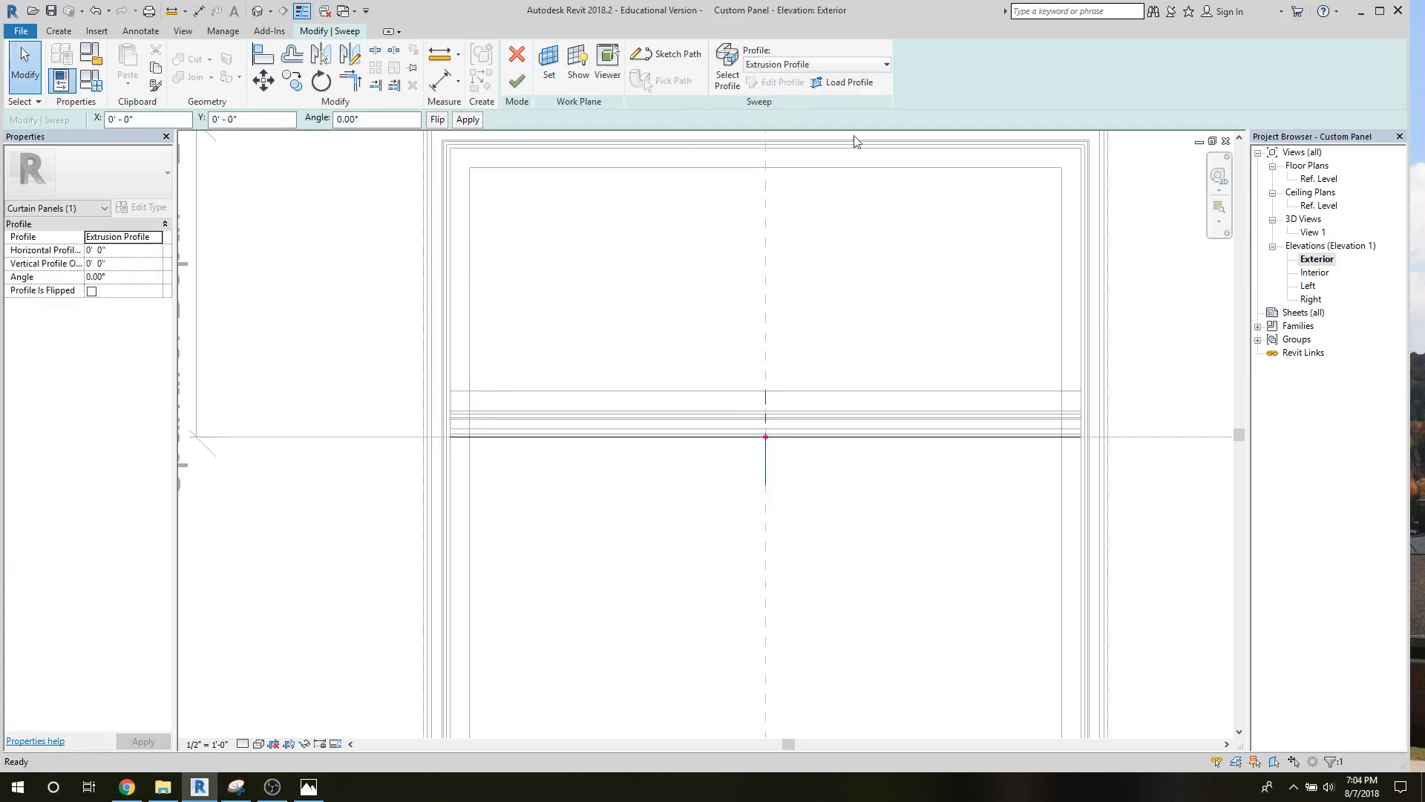
click(1317, 259)
click(1307, 286)
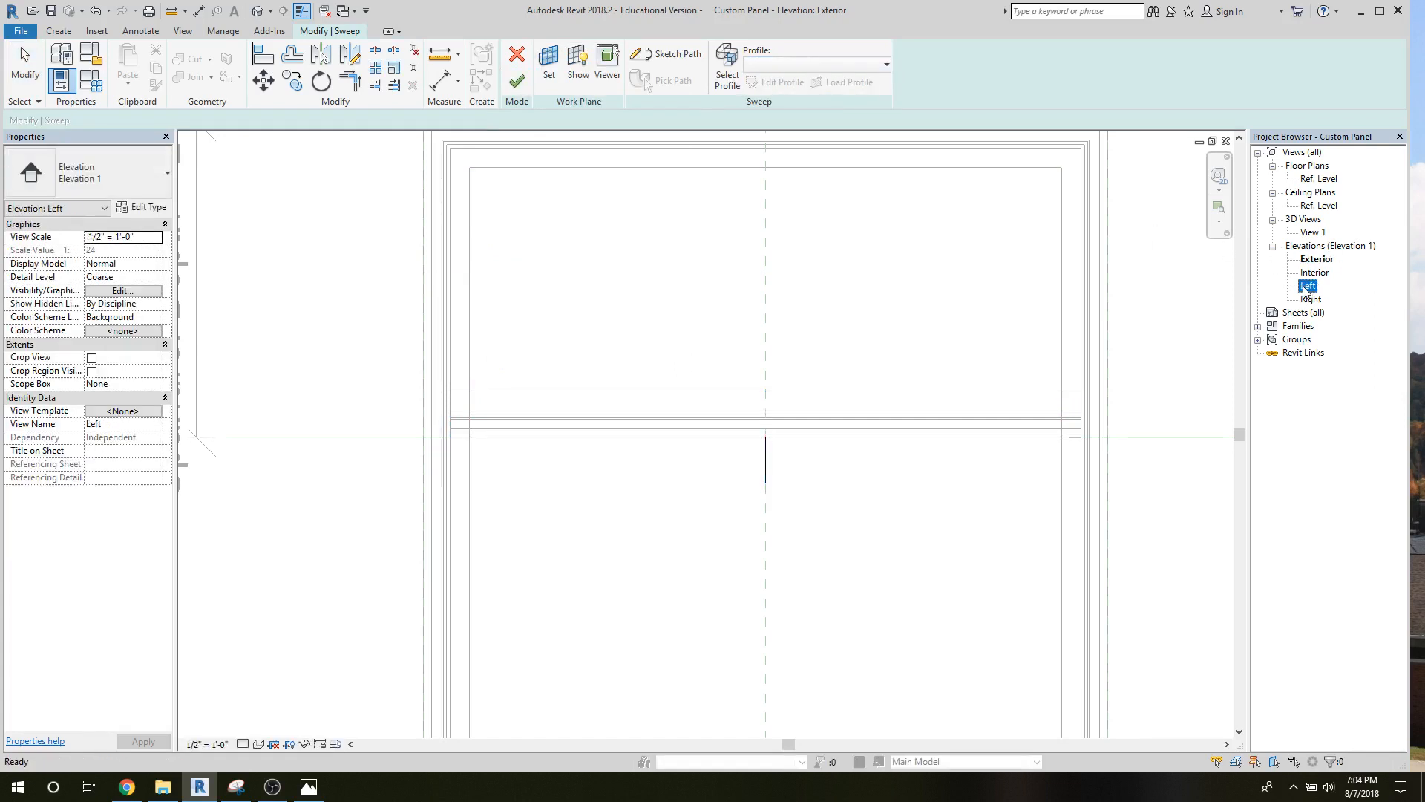
double_click(1307, 287)
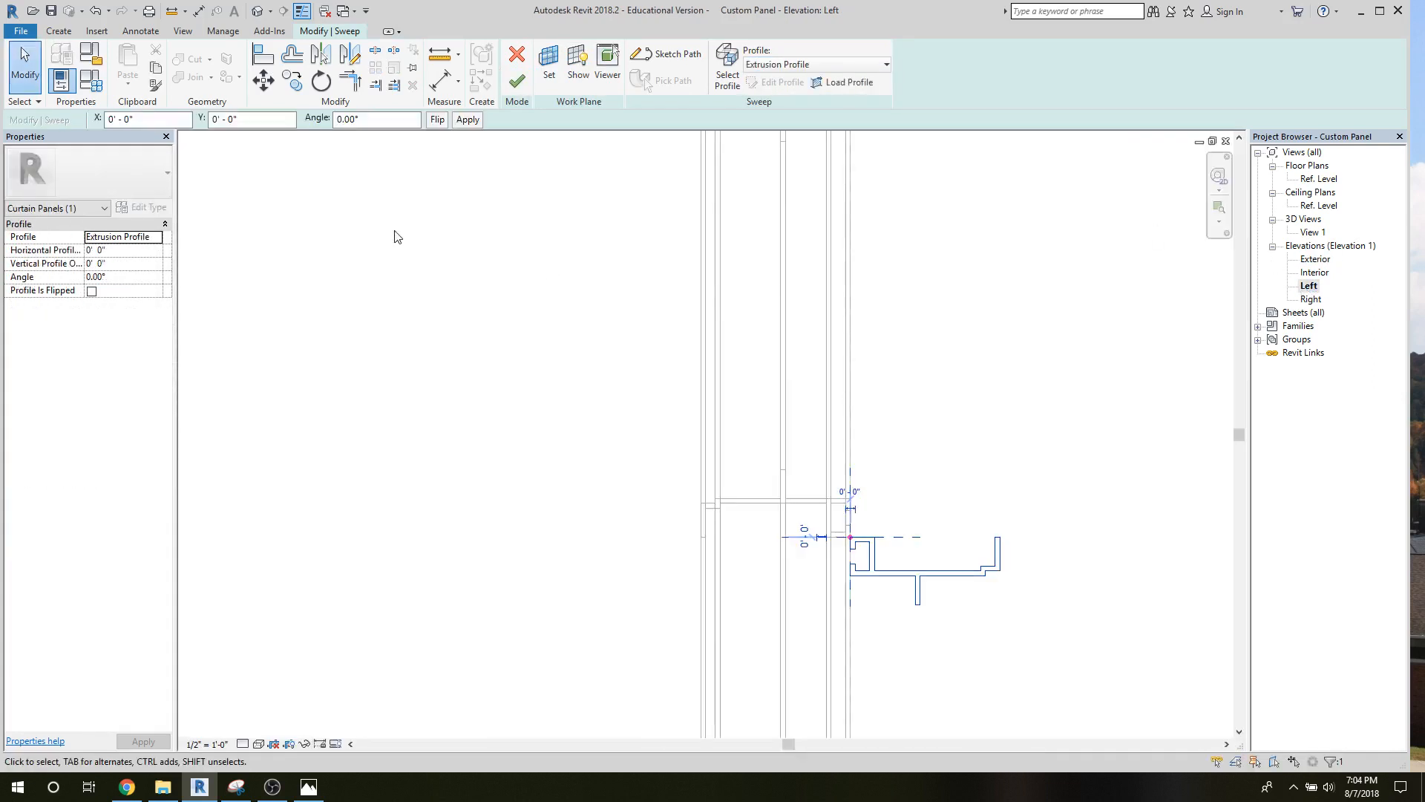
Rotate the second sweep's profile to 180°, flip it to mirror the upper member and finish the sweep.
drag(354, 122, 324, 117)
text(180)
key(Return)
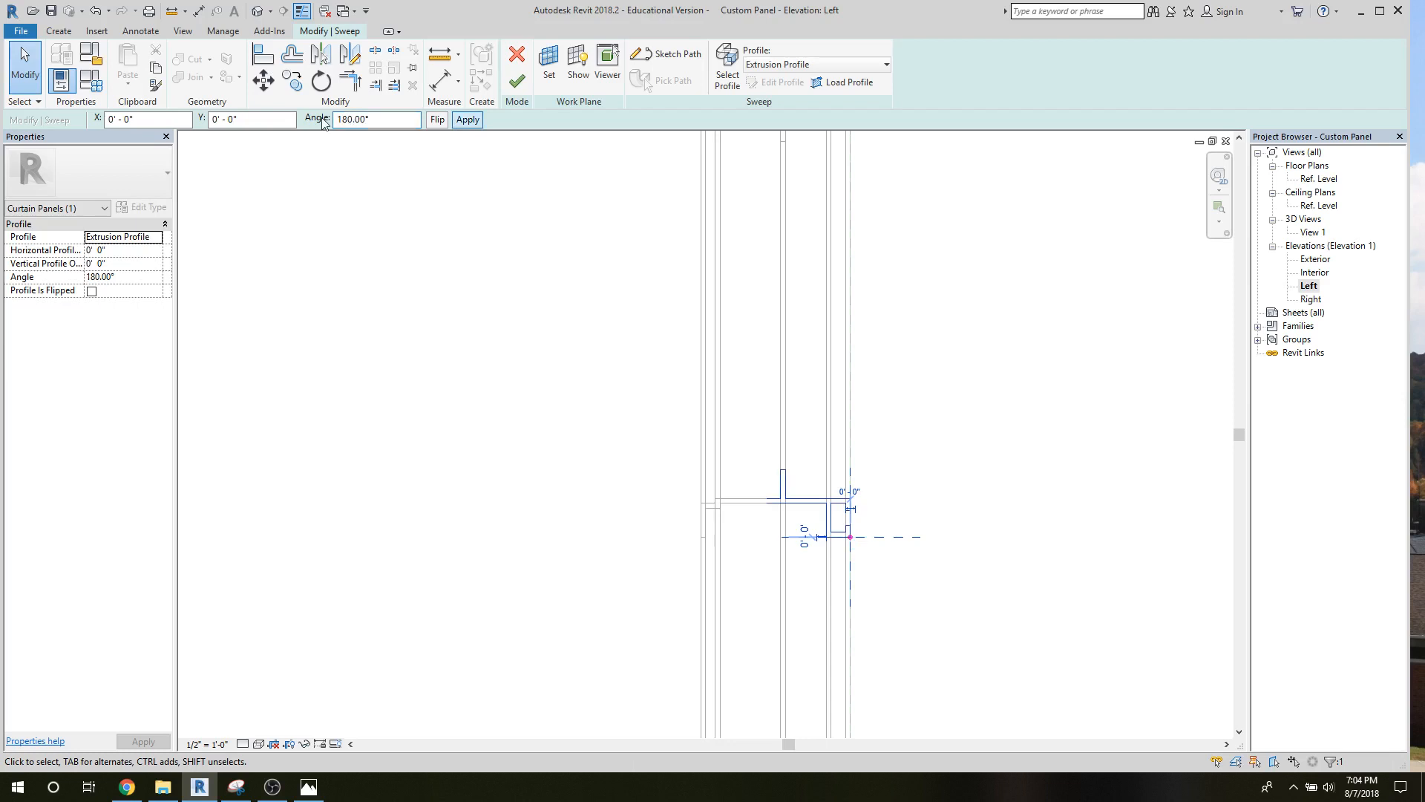
click(437, 120)
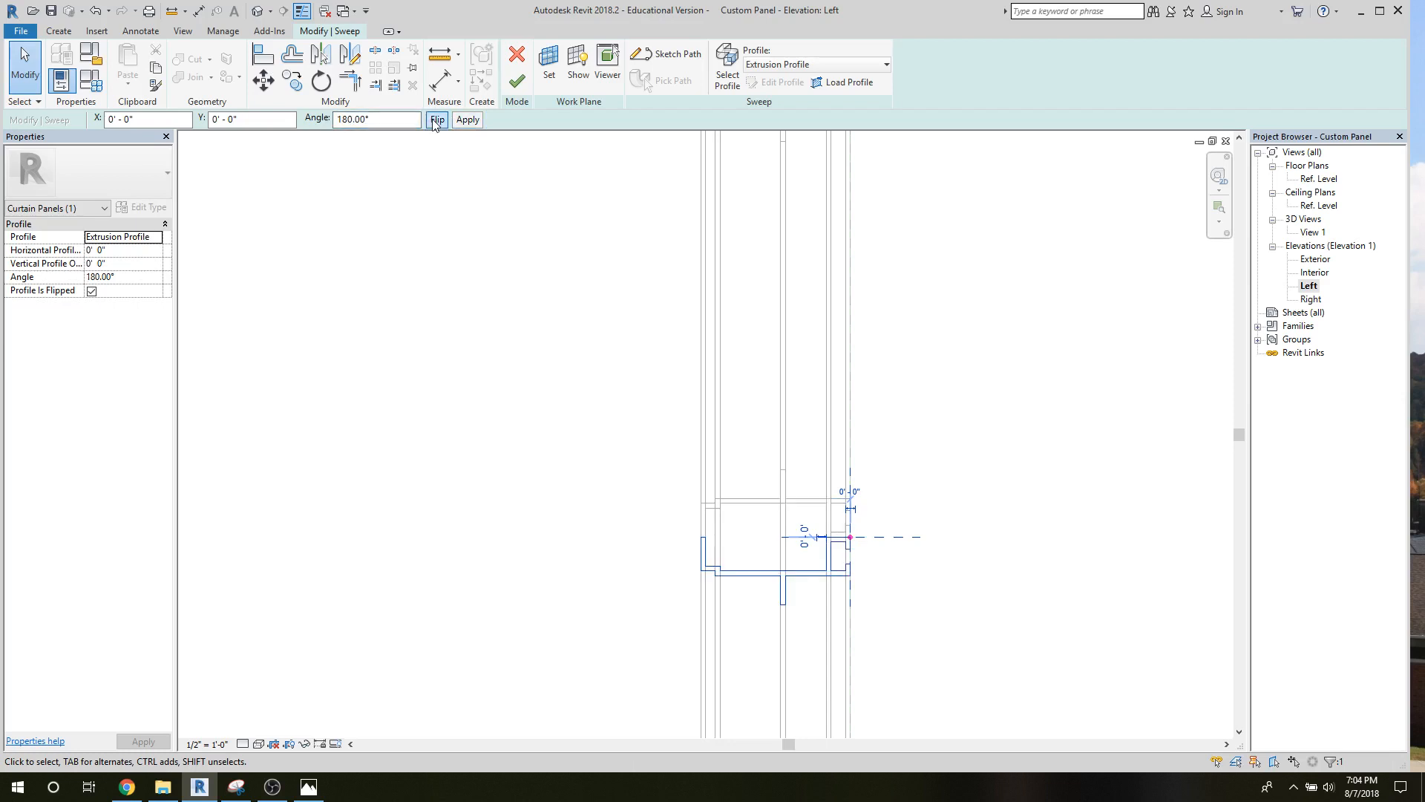
click(518, 80)
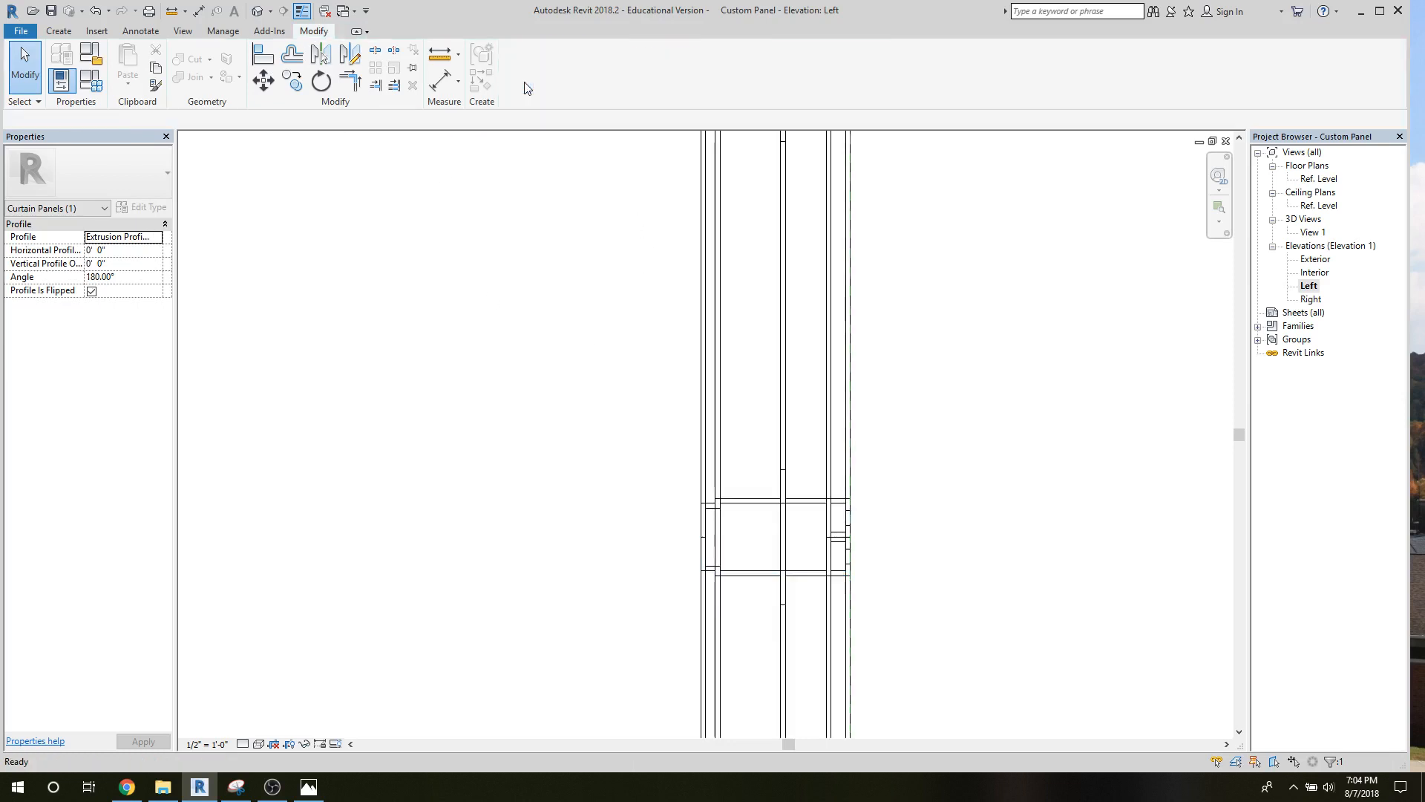
Return to the Exterior elevation and flex the panel width by moving the Right reference plane to about 2'-9" from the centre plane.
double_click(1314, 259)
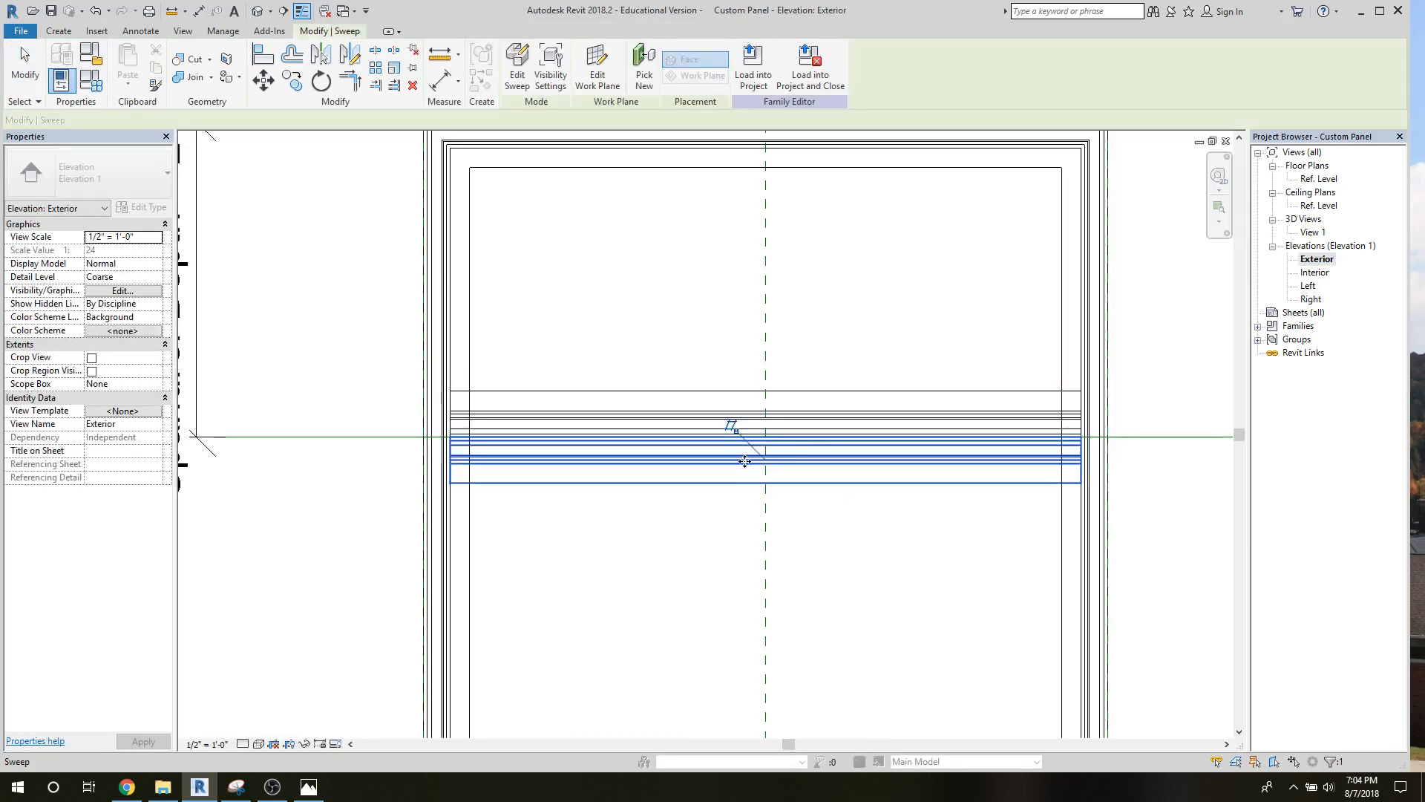
scroll(745, 462, down, 2)
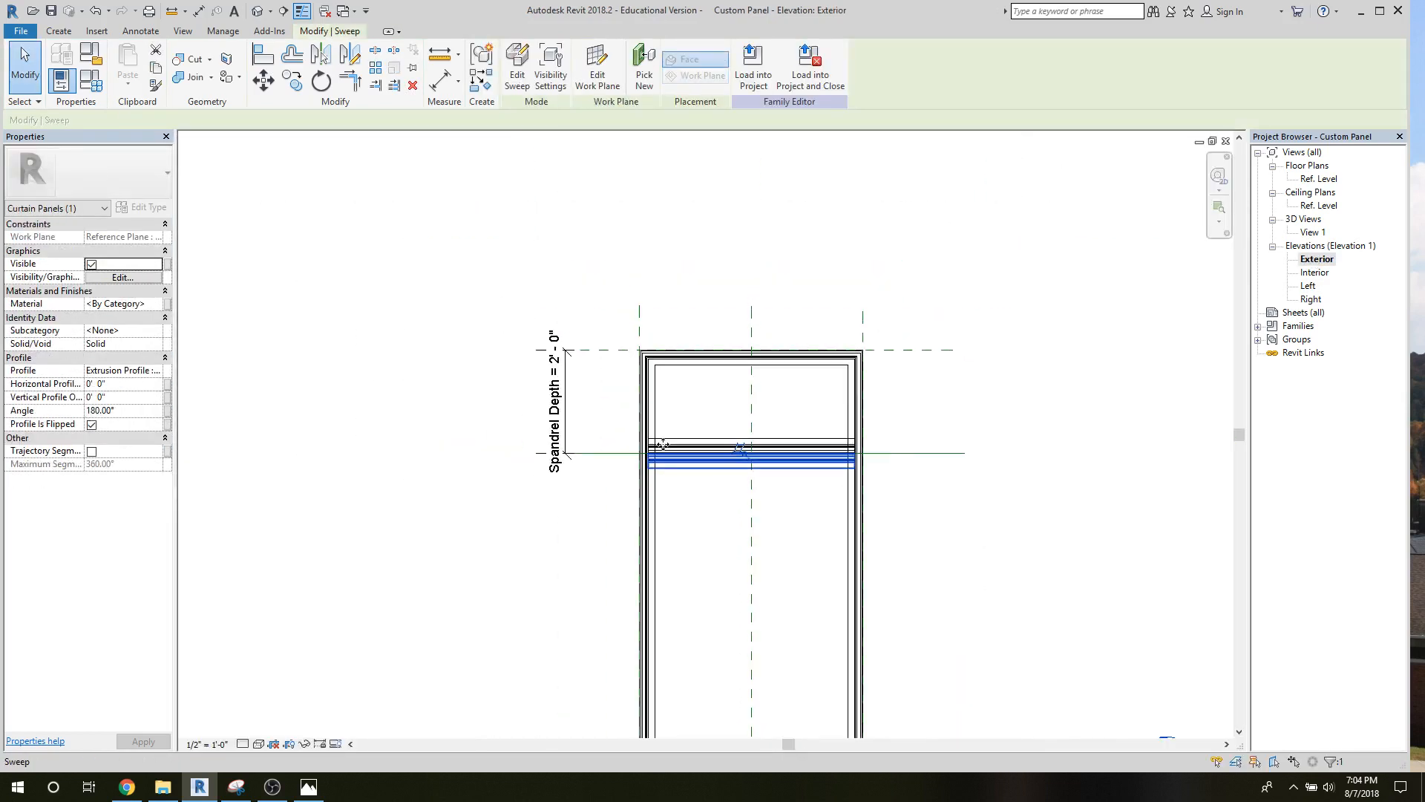
click(608, 327)
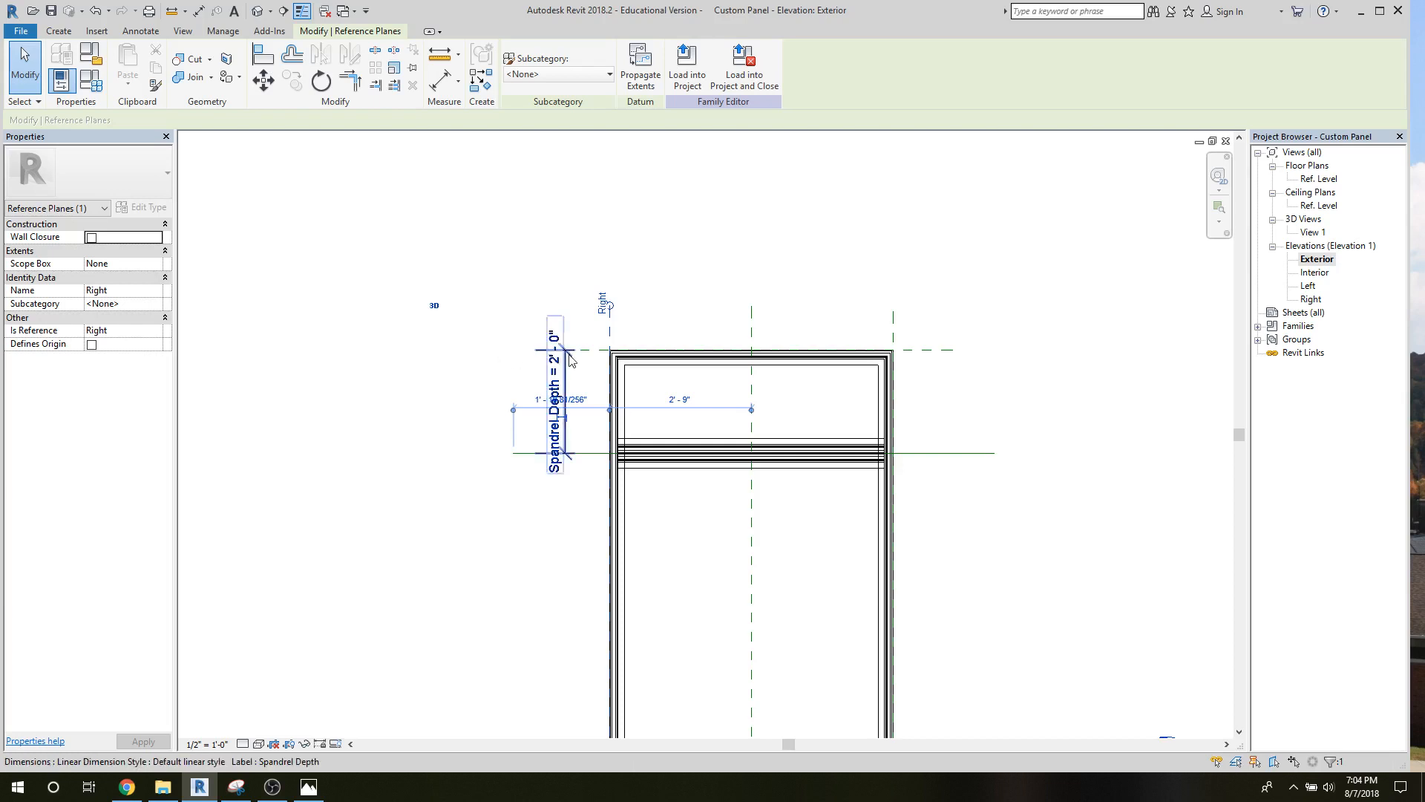
Set the Spandrel Depth family parameter to 3'-0" and open the 3D view View 1 to inspect the panel.
click(91, 80)
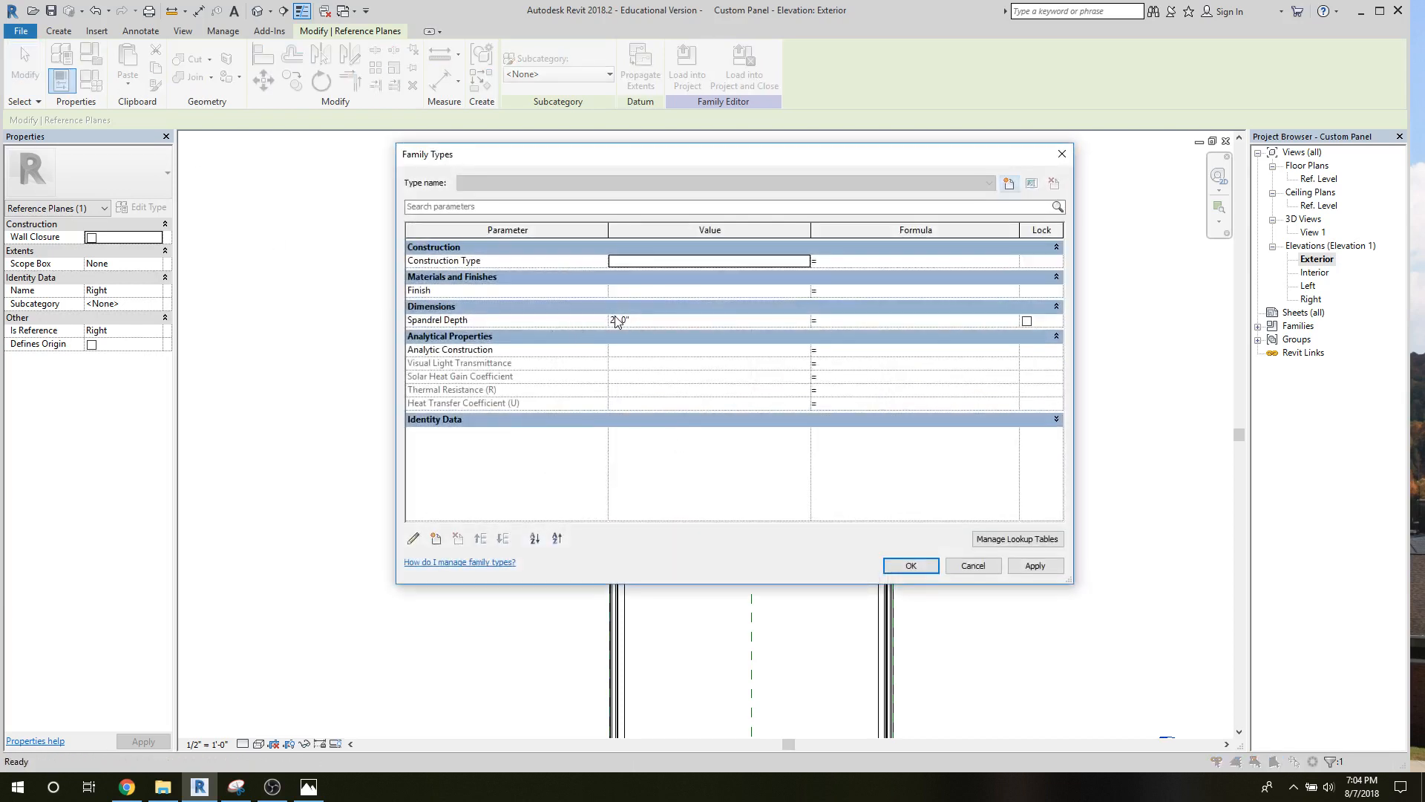
click(616, 320)
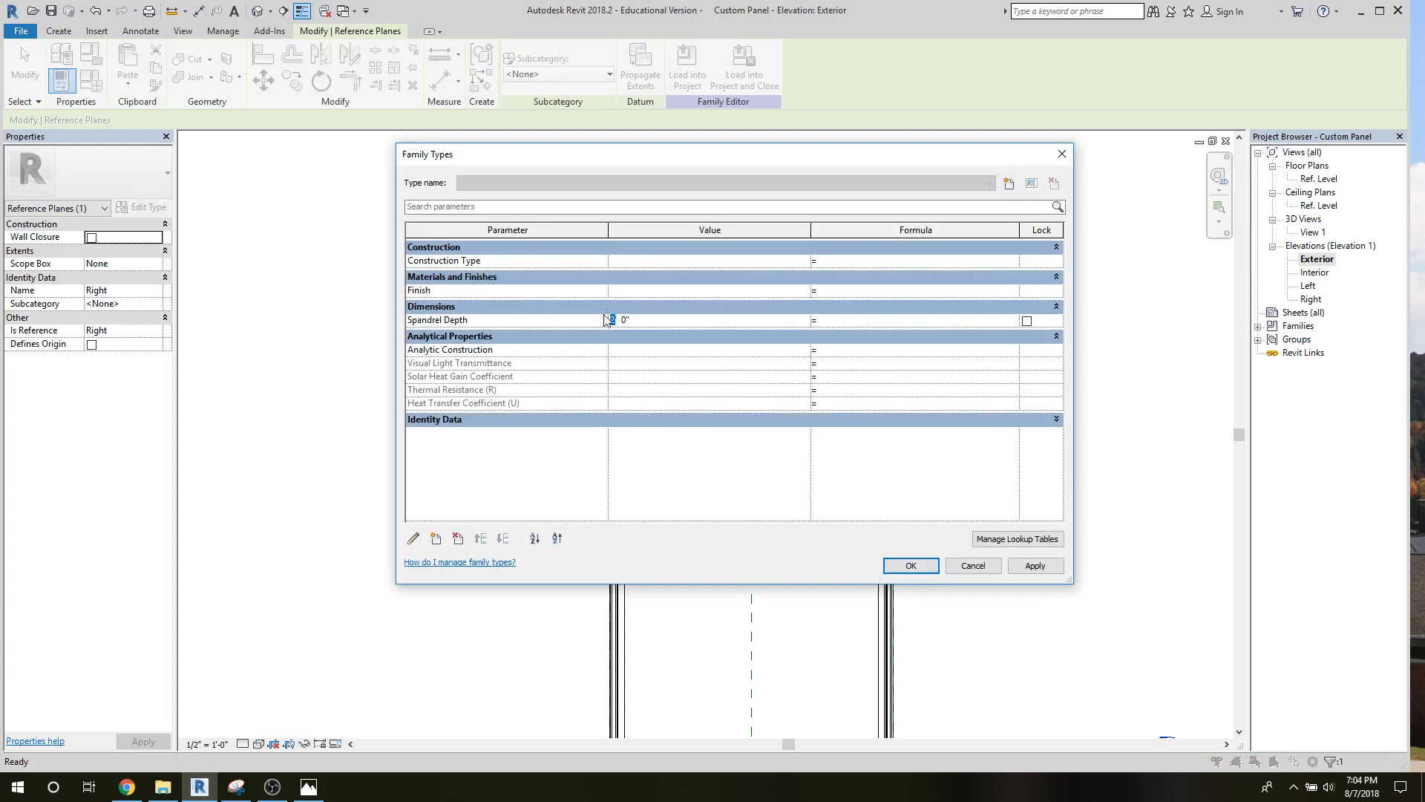
click(932, 564)
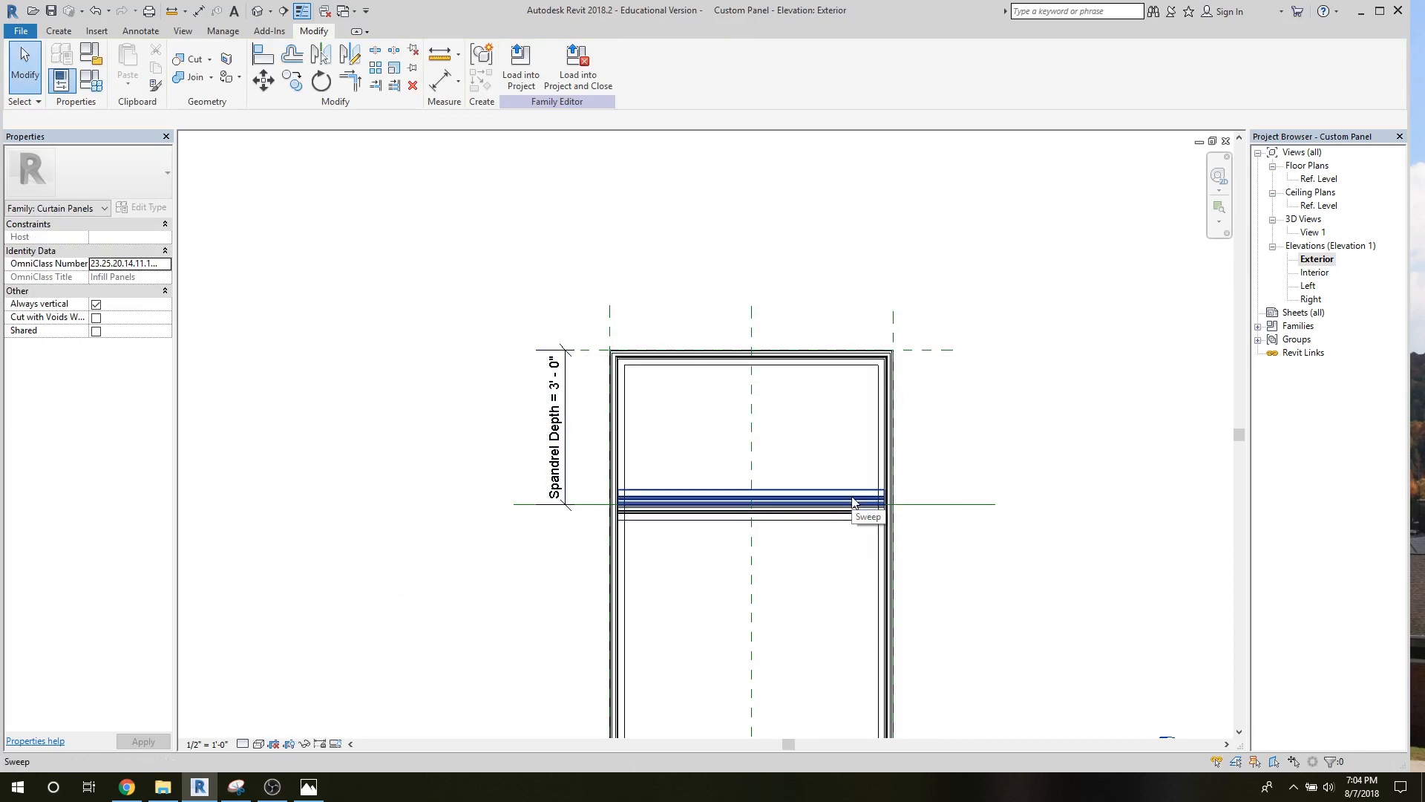
double_click(1312, 233)
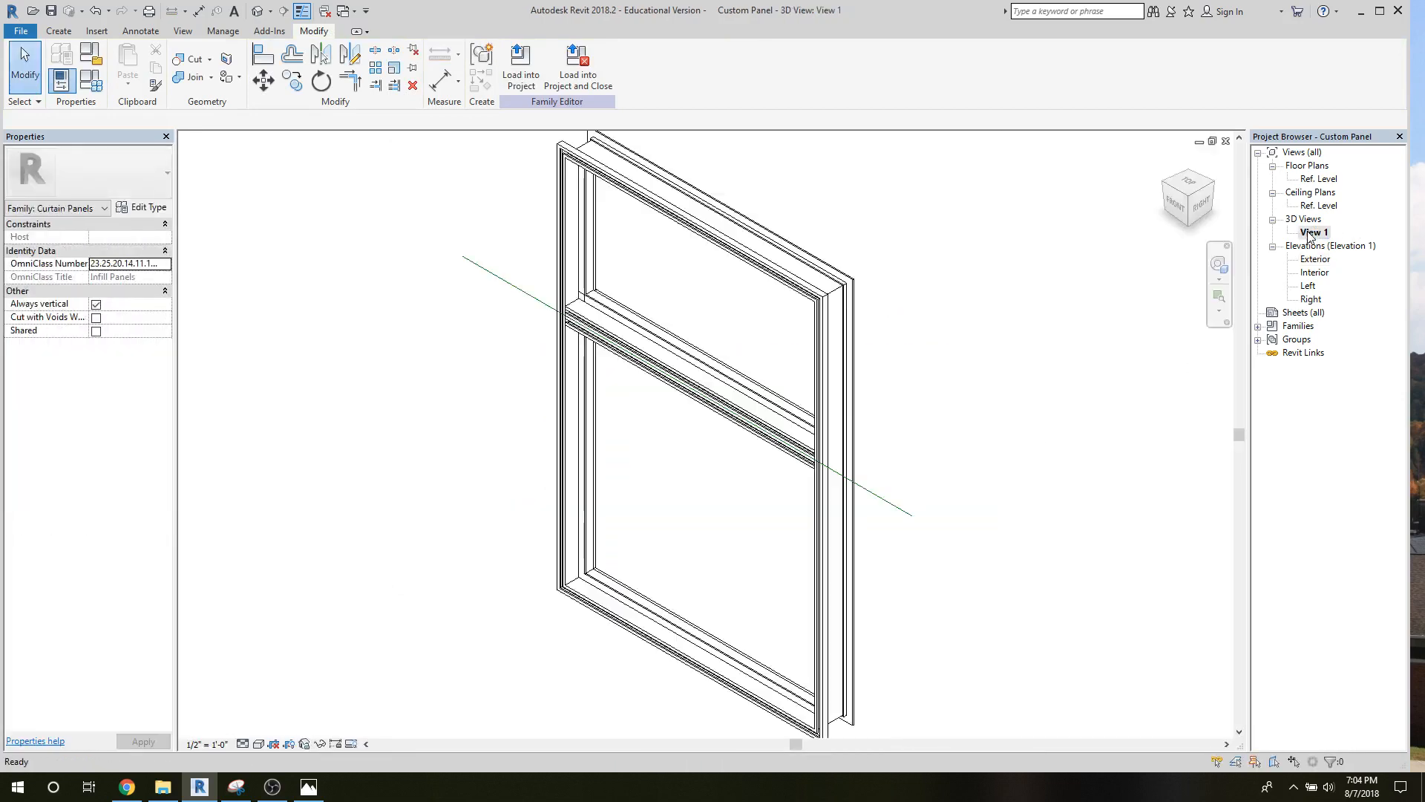